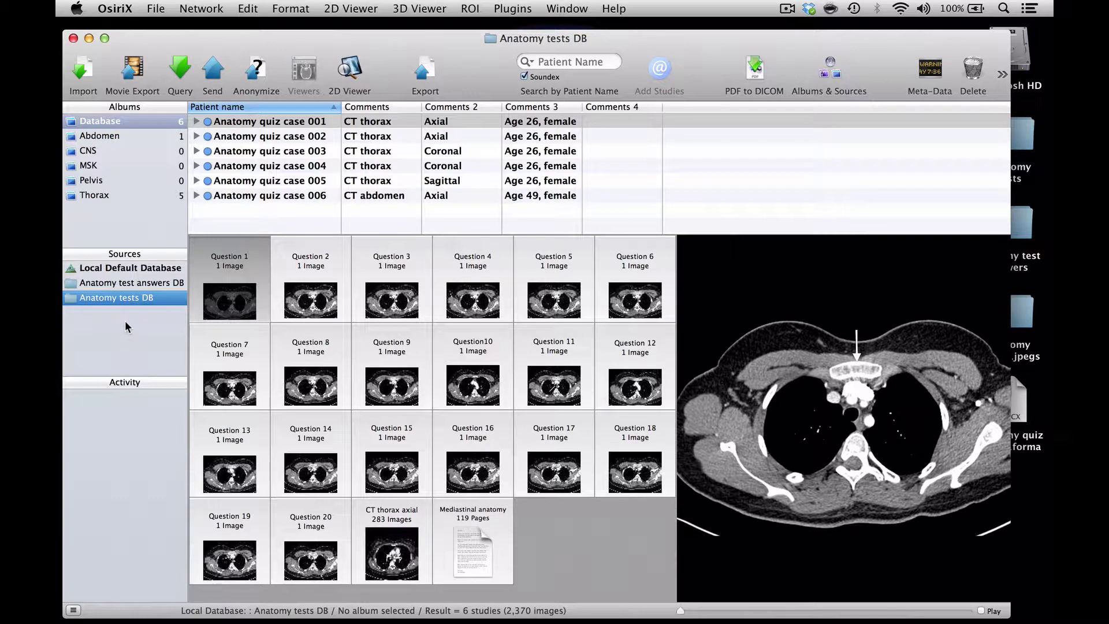
- Preview the images for Questions 2 to 6 of Anatomy quiz case 001 one after another
{"action": "left_click", "coordinate": [251, 123]}
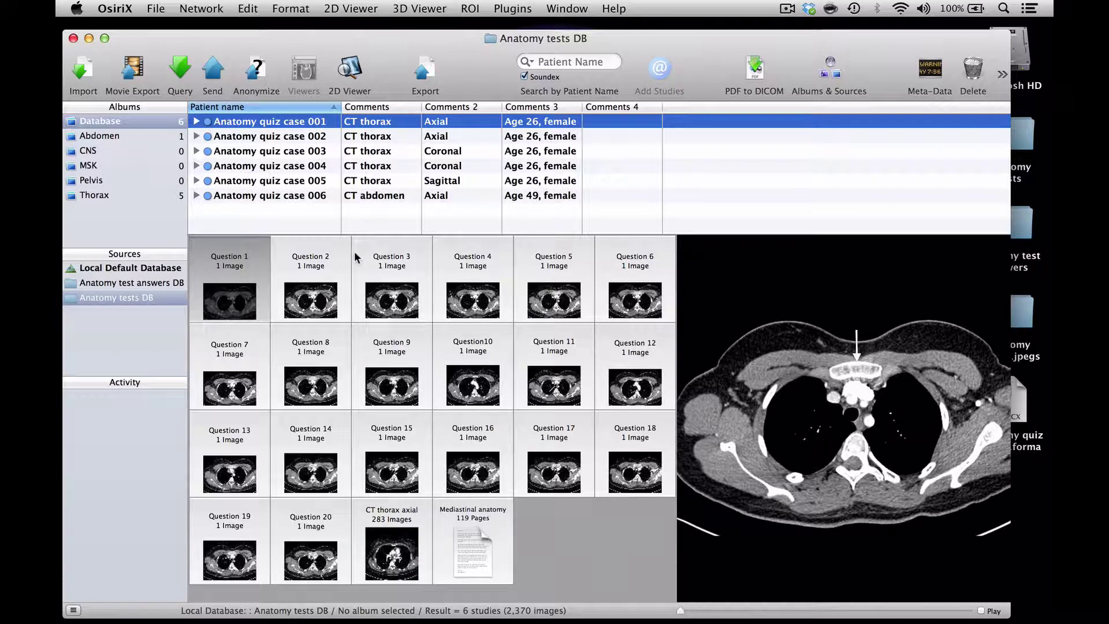
{"action": "left_click", "coordinate": [322, 271]}
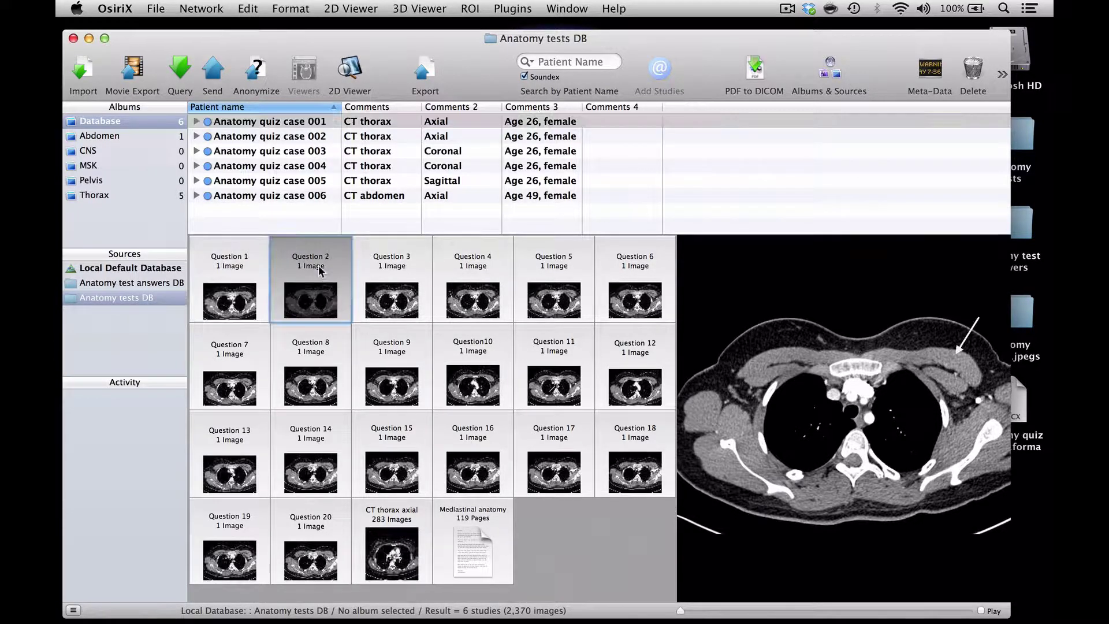
{"action": "left_click", "coordinate": [396, 272]}
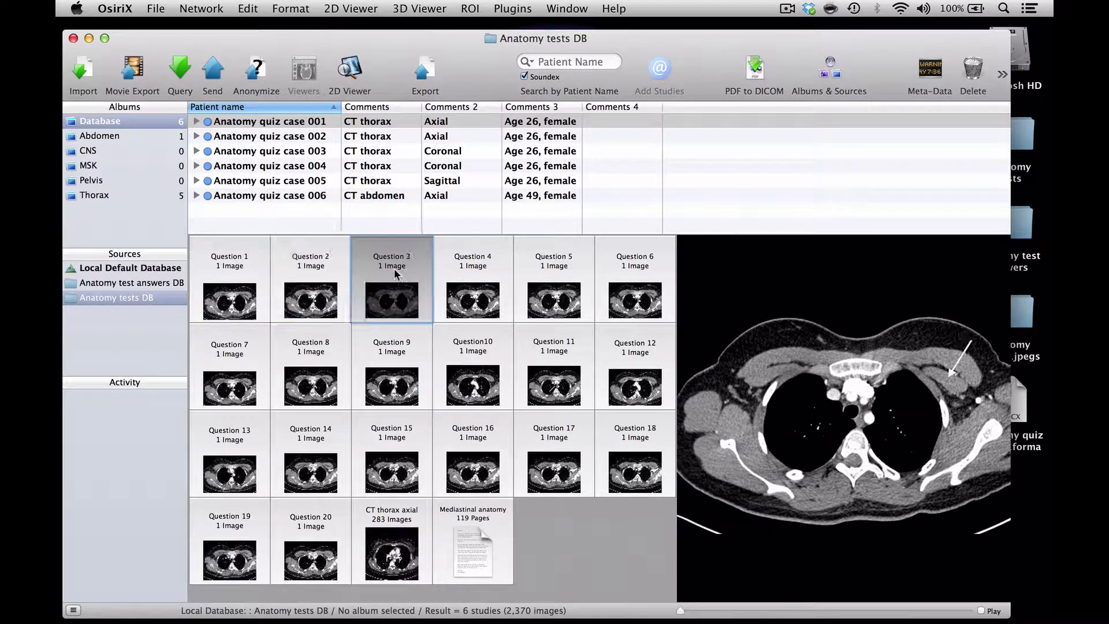
{"action": "left_click", "coordinate": [466, 271]}
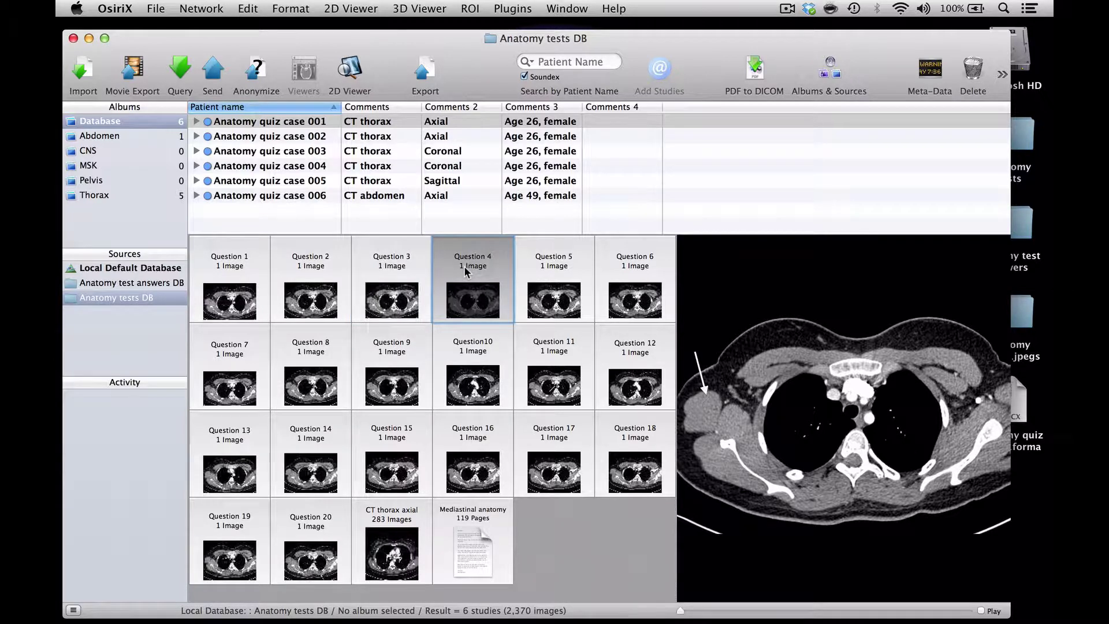
{"action": "left_click", "coordinate": [559, 276]}
{"action": "left_click", "coordinate": [630, 271]}
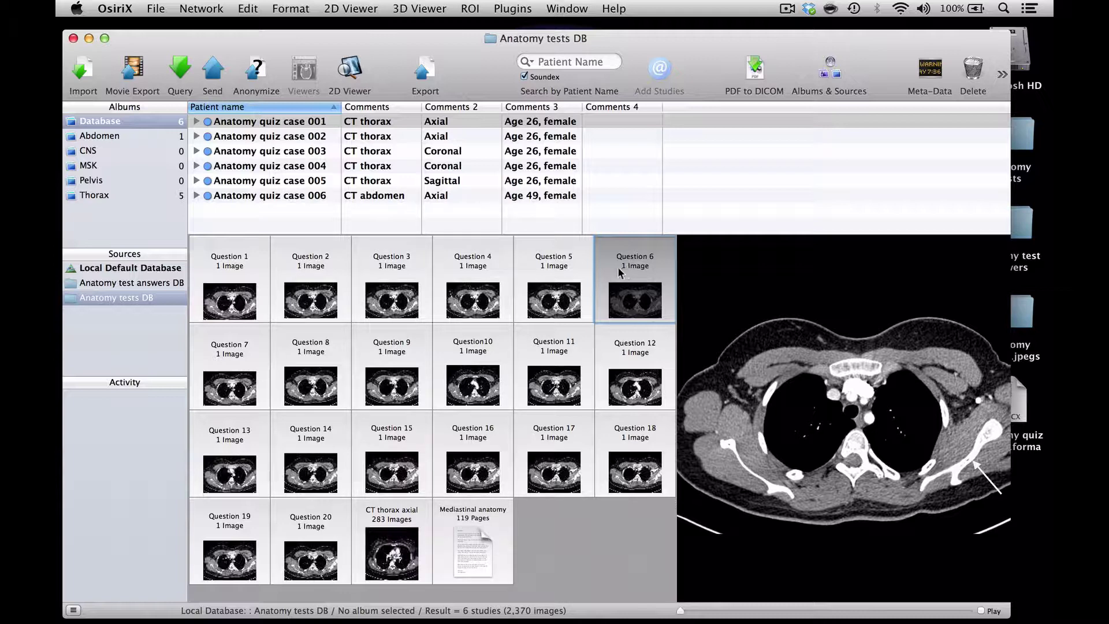
- Open Question 6 in the 2D viewer, split the display into two side-by-side viewers, and load the CT thorax axial series into the second
{"action": "double_click", "coordinate": [620, 273]}
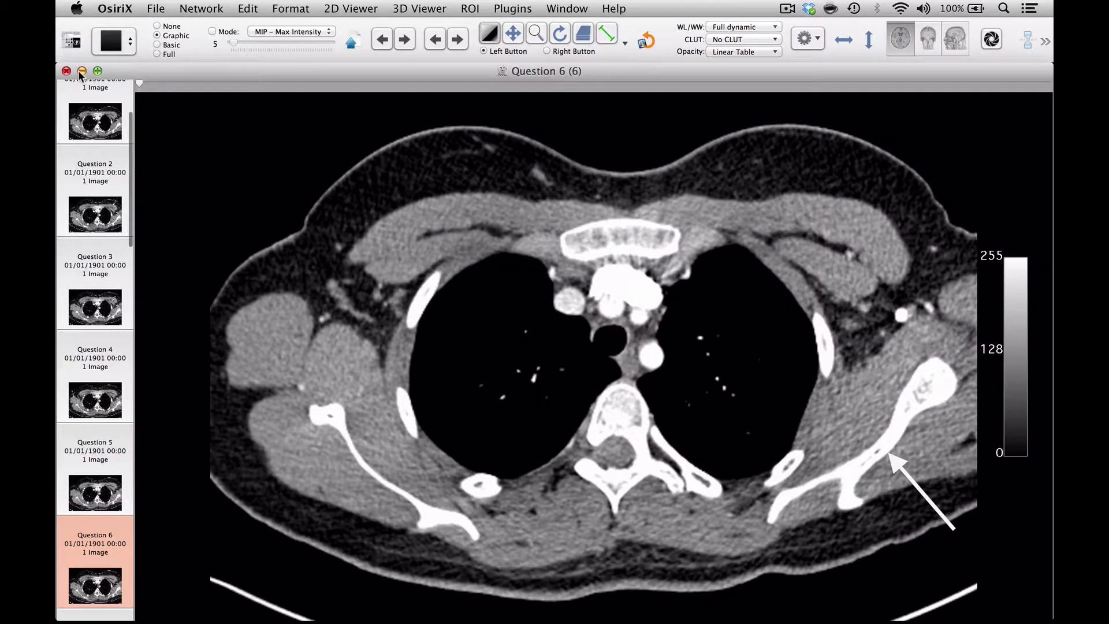
{"action": "left_click", "coordinate": [128, 50]}
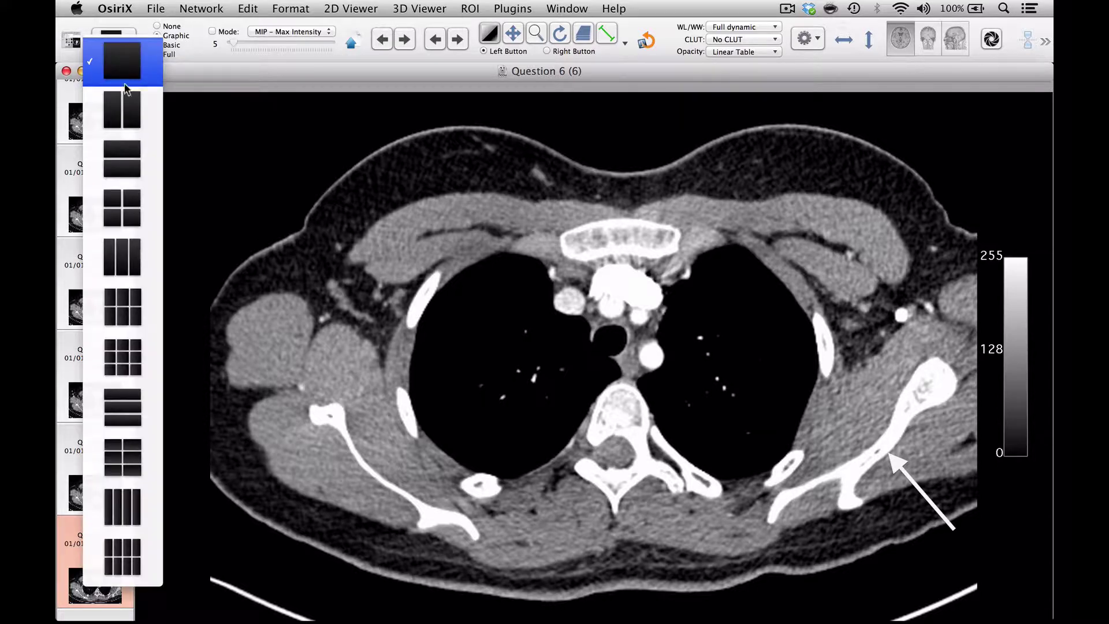
{"action": "left_click", "coordinate": [127, 104]}
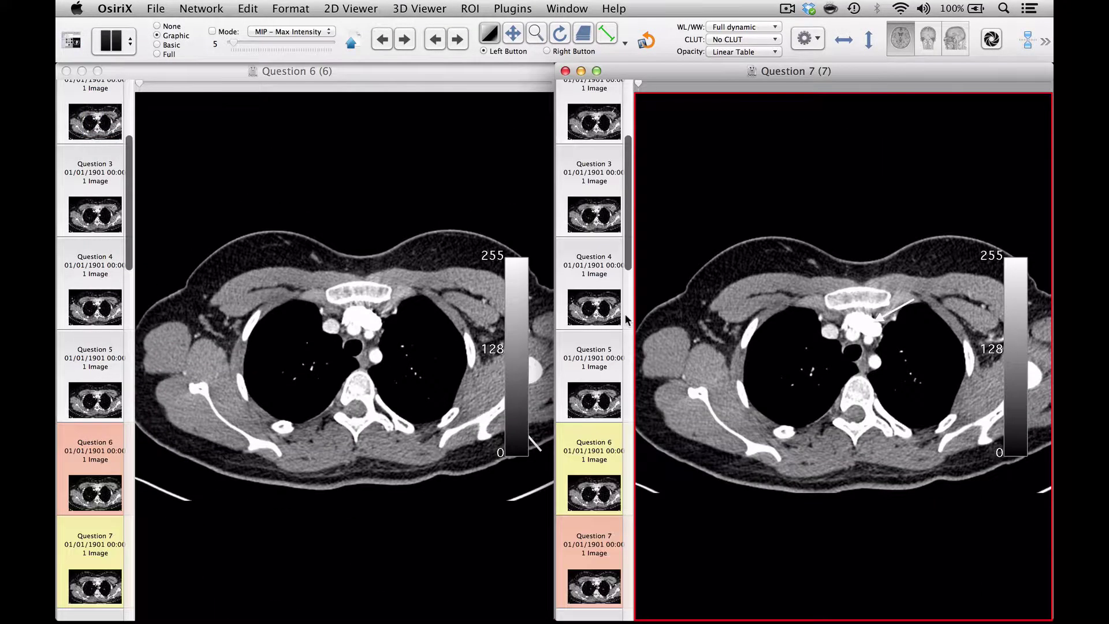
{"action": "scroll", "coordinate": [599, 346], "scroll_direction": "down", "scroll_amount": 15}
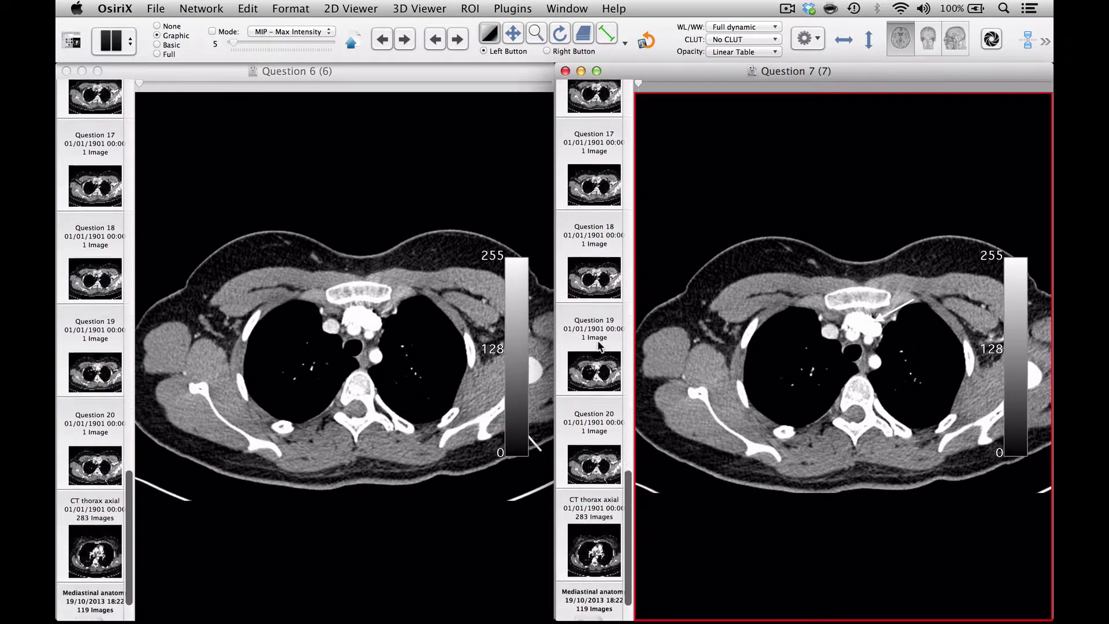
{"action": "left_click", "coordinate": [594, 497]}
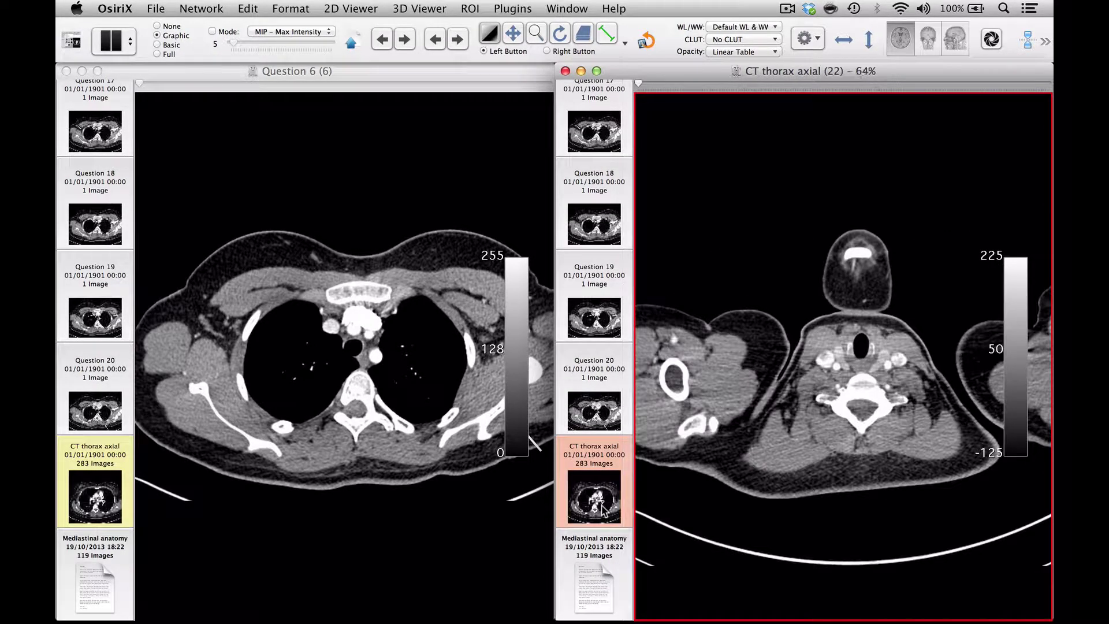
- Set the annotations to None and browse the CT thorax axial slices down to the level of the heart
{"action": "left_click", "coordinate": [156, 26]}
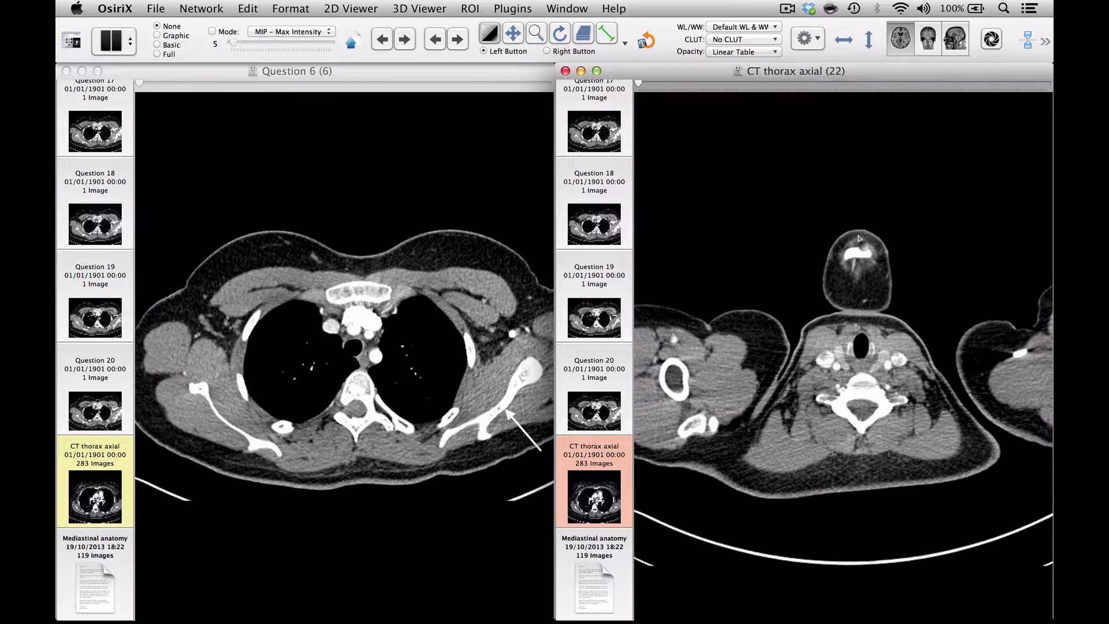
{"action": "scroll", "coordinate": [859, 239], "scroll_direction": "down", "scroll_amount": 10}
{"action": "scroll", "coordinate": [859, 239], "scroll_direction": "down", "scroll_amount": 15}
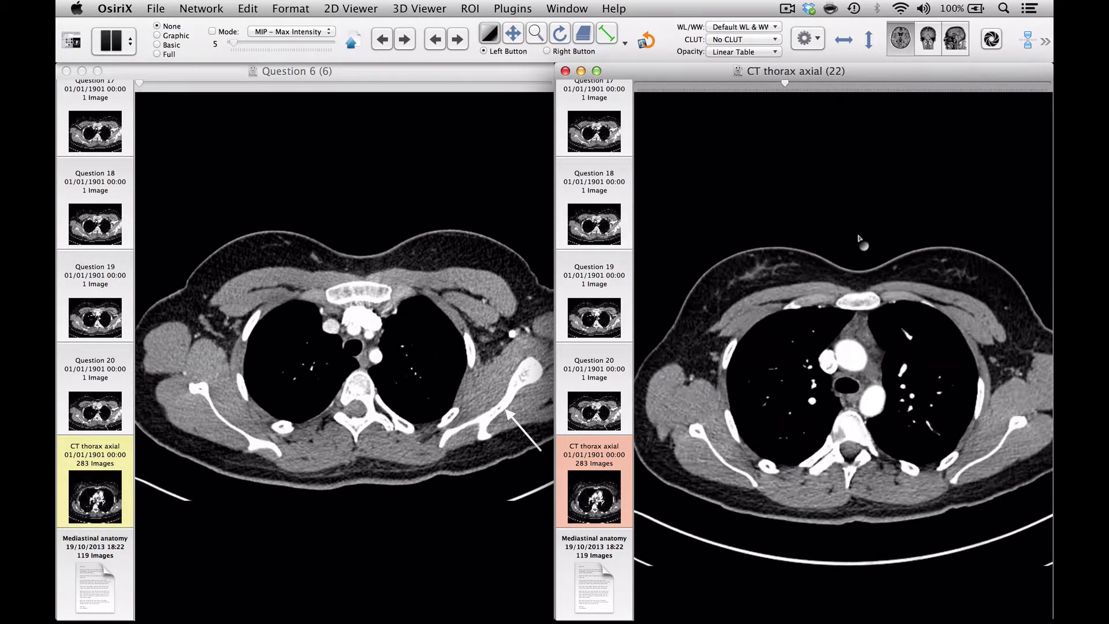
{"action": "scroll", "coordinate": [859, 239], "scroll_direction": "down", "scroll_amount": 5}
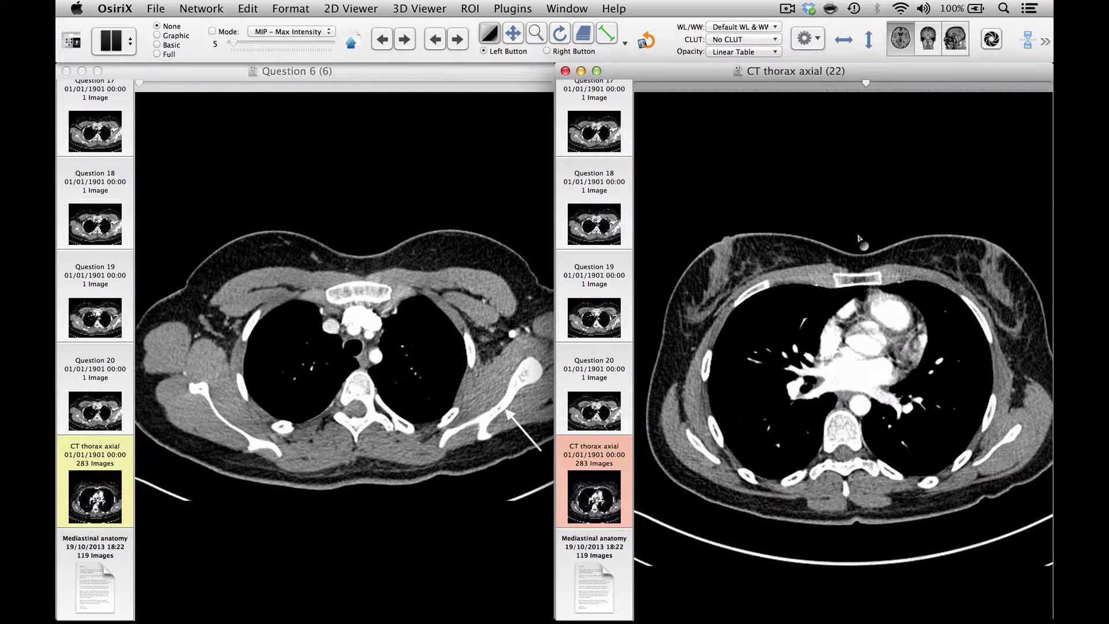
{"action": "scroll", "coordinate": [859, 238], "scroll_direction": "up", "scroll_amount": 4}
- Reformat the CT thorax series to the coronal orientation and browse its slices towards the front of the chest
{"action": "left_click", "coordinate": [928, 36]}
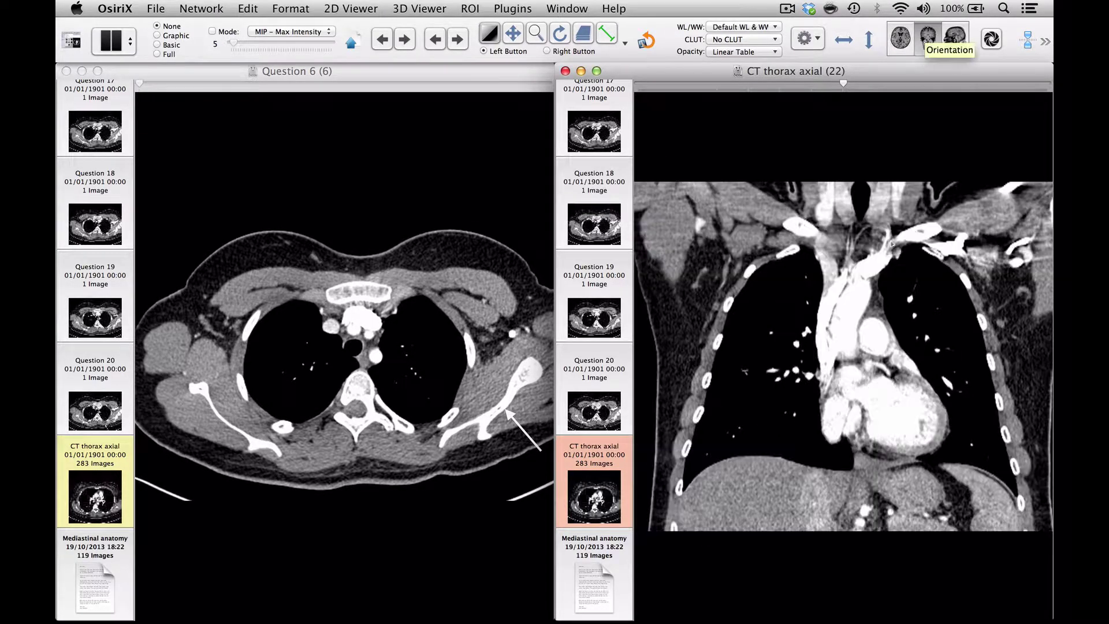
{"action": "scroll", "coordinate": [888, 272], "scroll_direction": "up", "scroll_amount": 6}
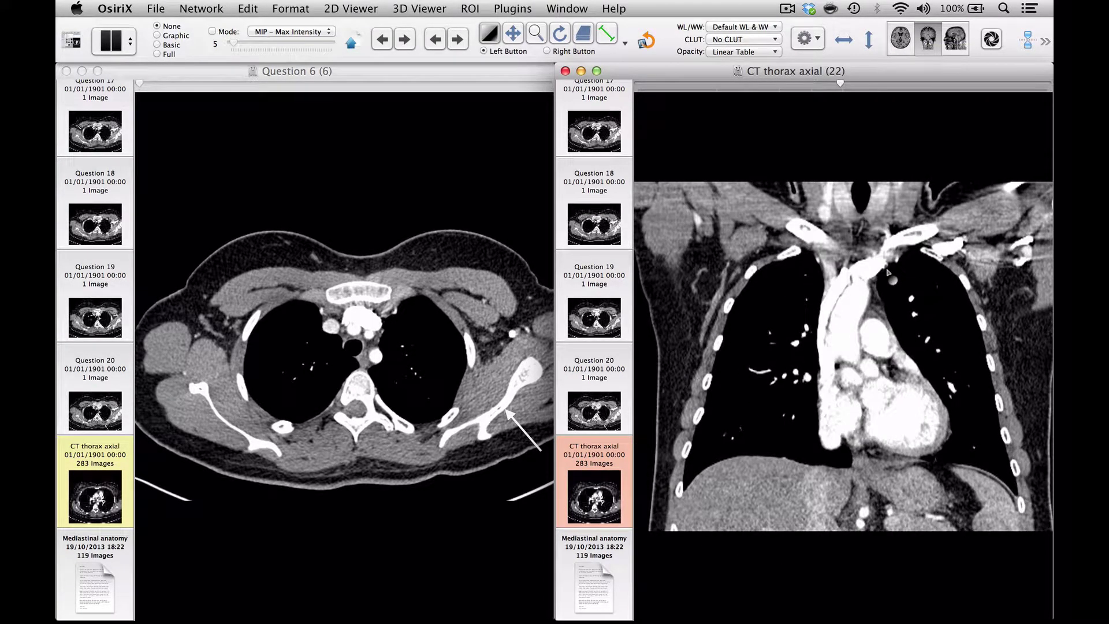
{"action": "scroll", "coordinate": [888, 271], "scroll_direction": "up", "scroll_amount": 10}
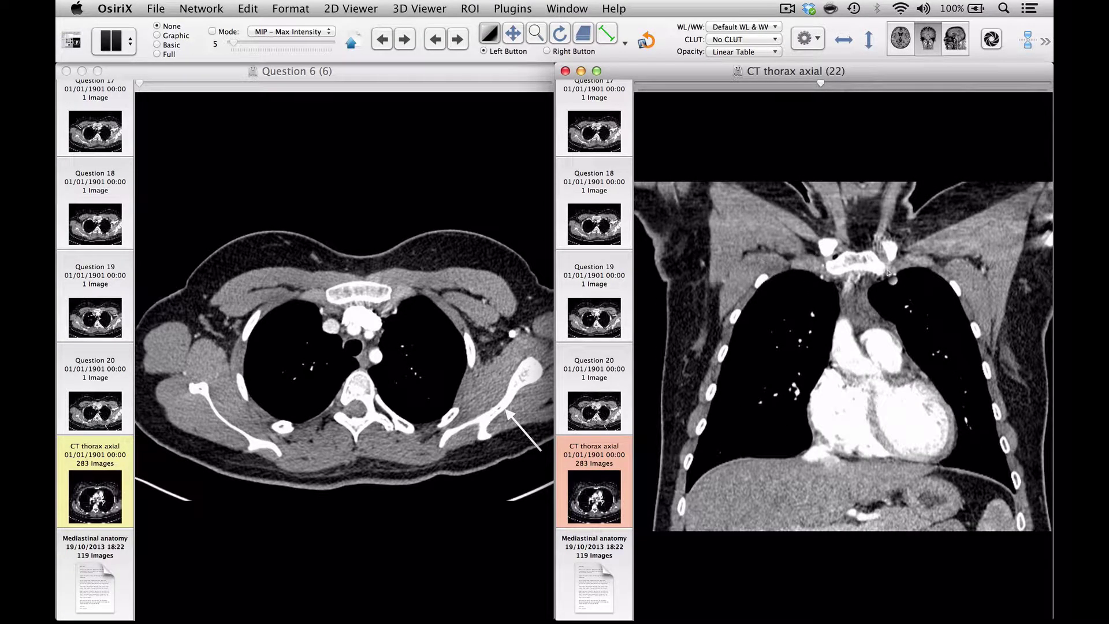
- Apply the CT - Pulmonary and CT - Abdomen window presets in turn to the coronal view, and return to the database
{"action": "key", "text": "5"}
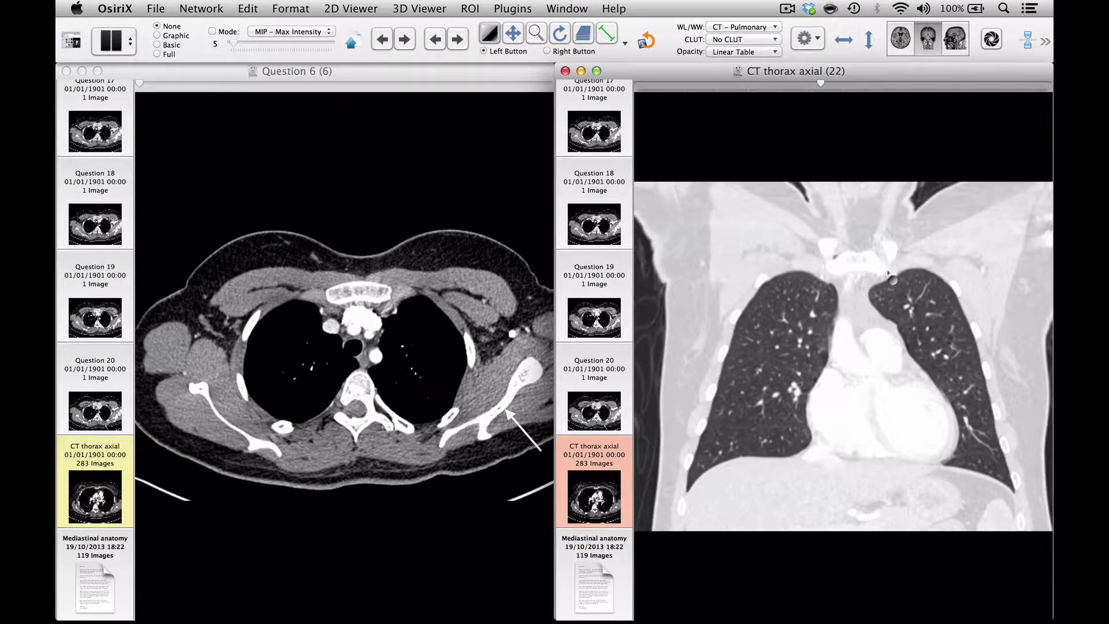
{"action": "key", "text": "2"}
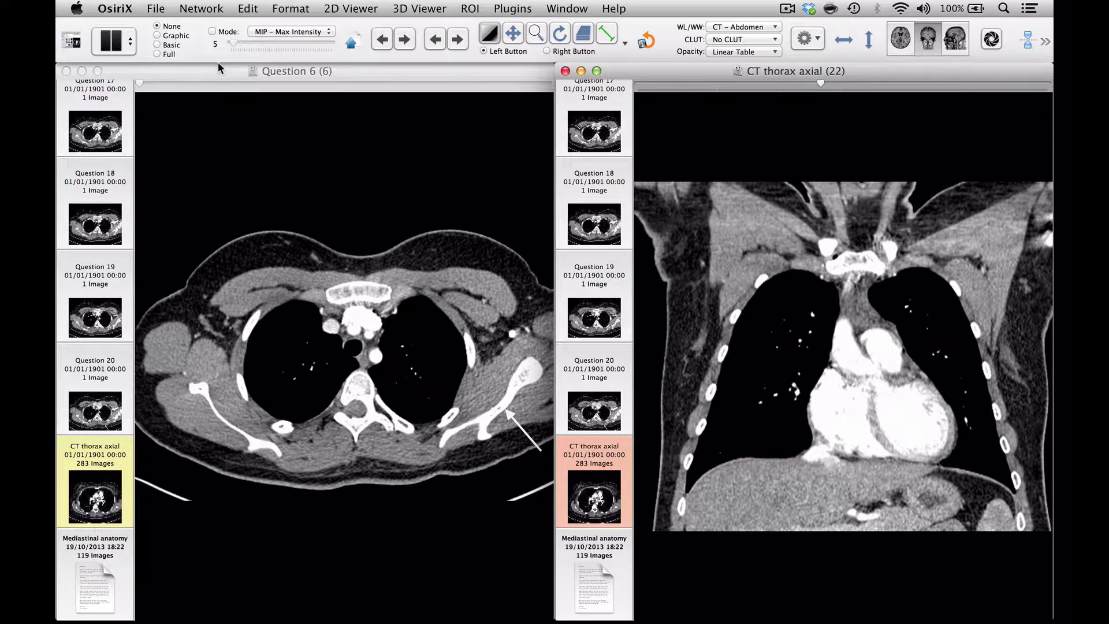
{"action": "left_click", "coordinate": [74, 39]}
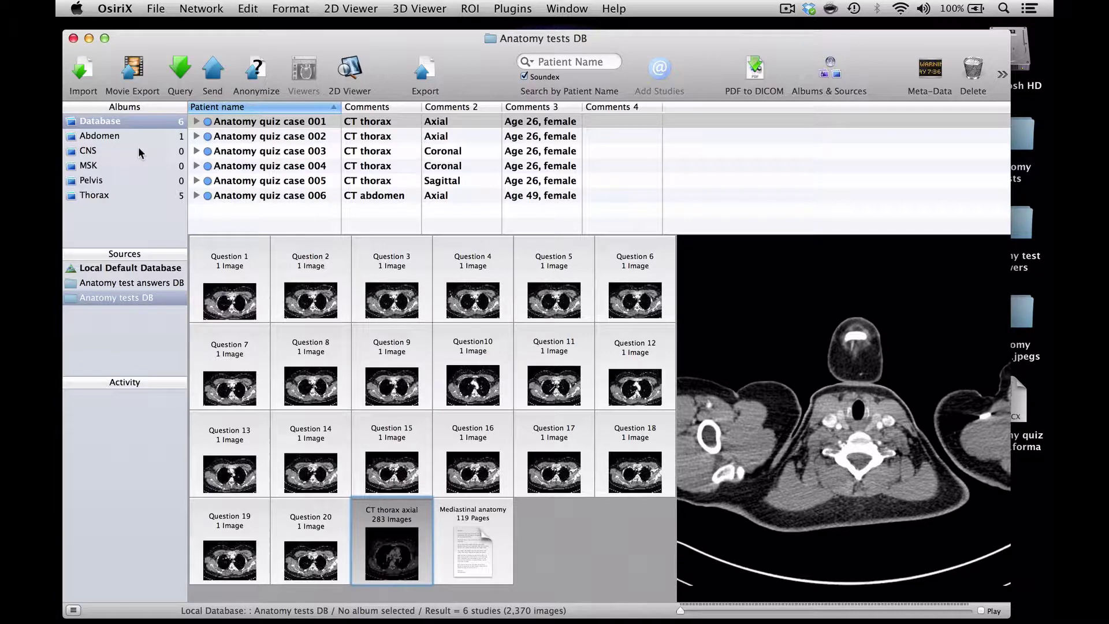
- Open Question 1 of Answers anatomy quiz 001 from the Anatomy test answers DB in a layout of two side-by-side viewers
{"action": "left_click", "coordinate": [152, 284]}
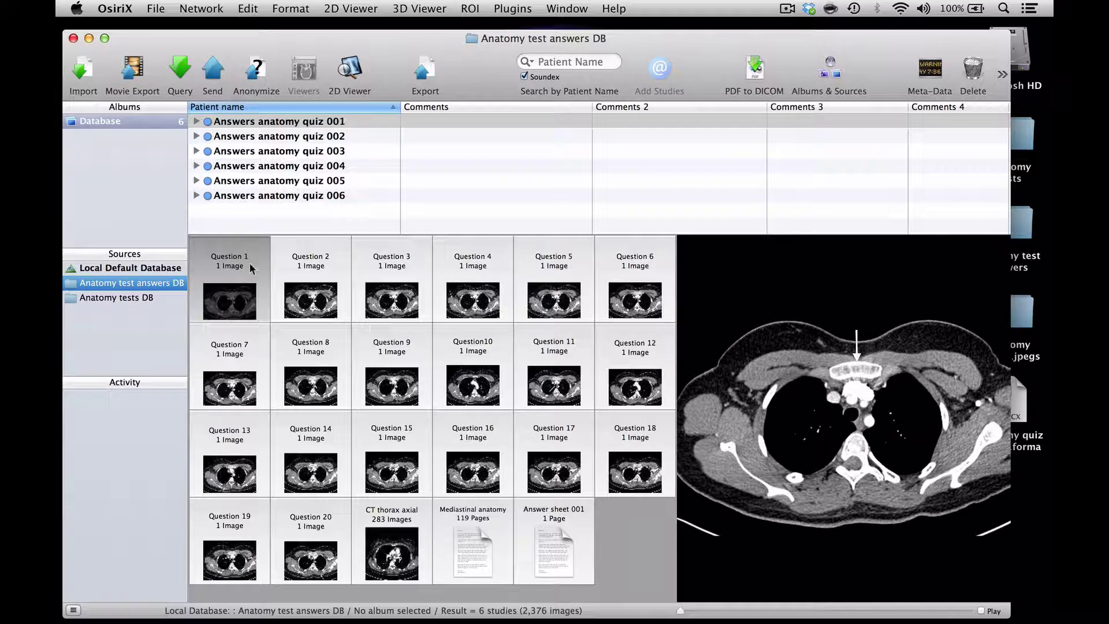
{"action": "double_click", "coordinate": [231, 296]}
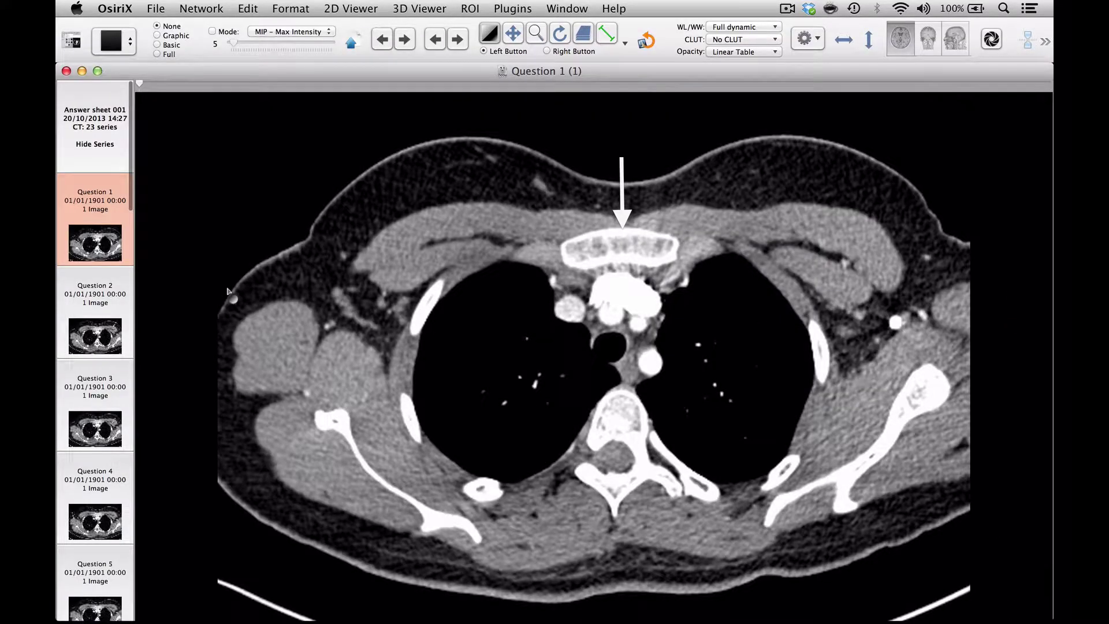
{"action": "left_click", "coordinate": [128, 43]}
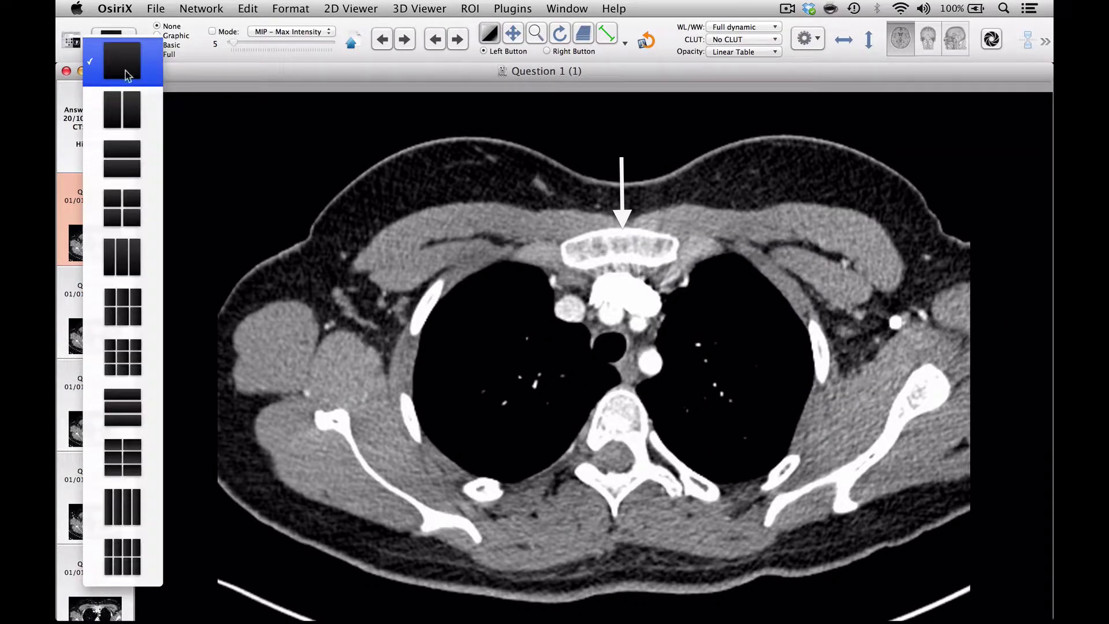
{"action": "left_click", "coordinate": [127, 111]}
- Load Answer sheet 001 into the second viewer beside the Question 1 image
{"action": "left_click", "coordinate": [588, 282]}
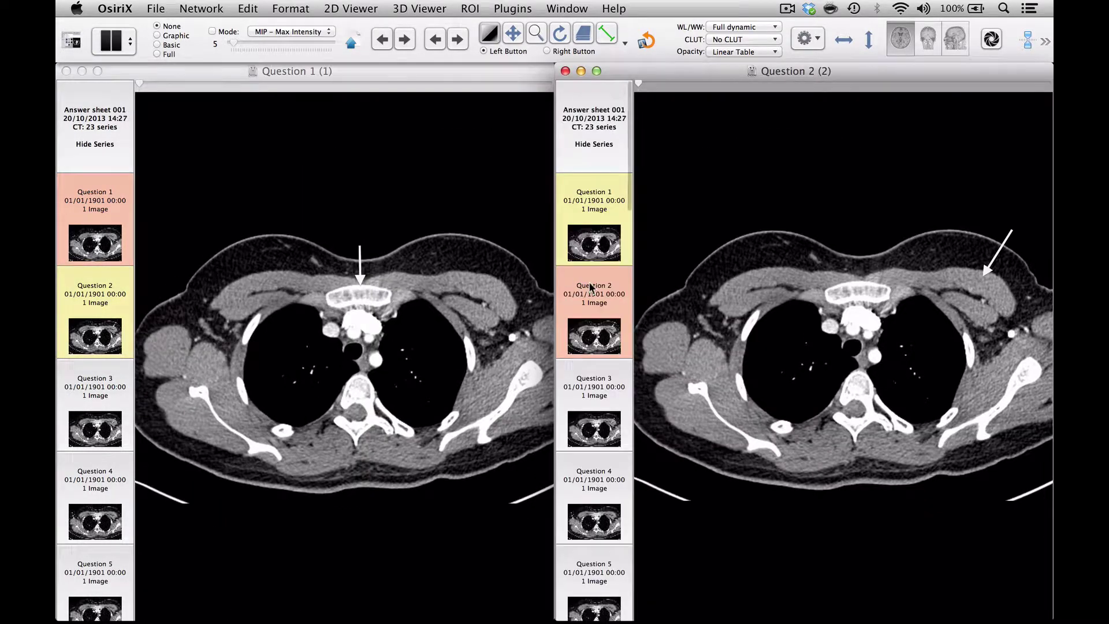
{"action": "scroll", "coordinate": [601, 208], "scroll_direction": "down", "scroll_amount": 10}
{"action": "scroll", "coordinate": [601, 208], "scroll_direction": "down", "scroll_amount": 8}
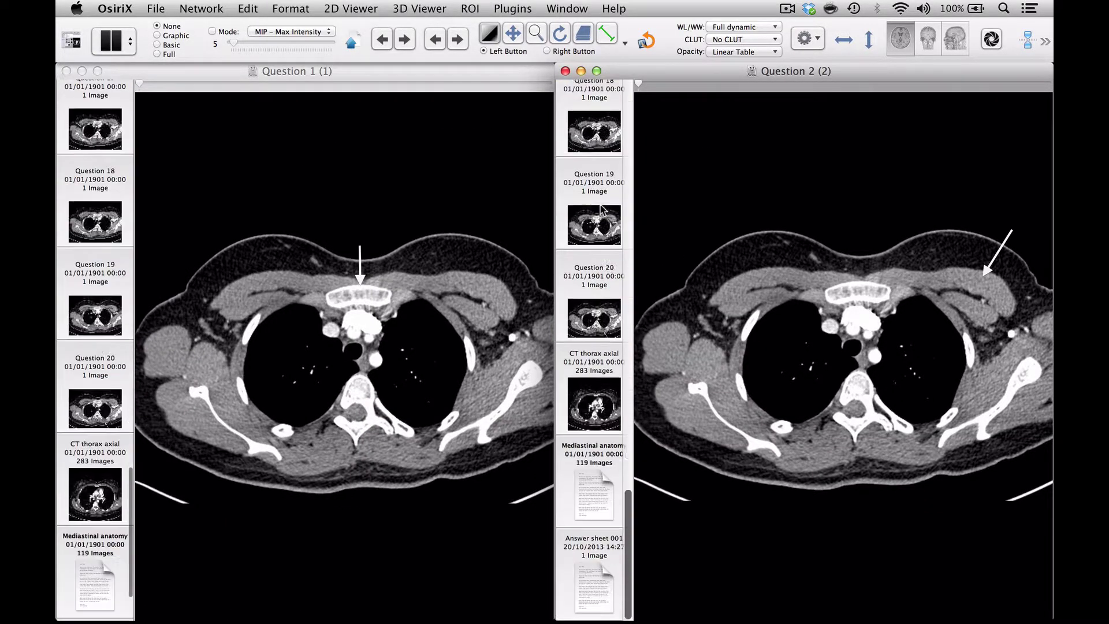
{"action": "left_click", "coordinate": [598, 580]}
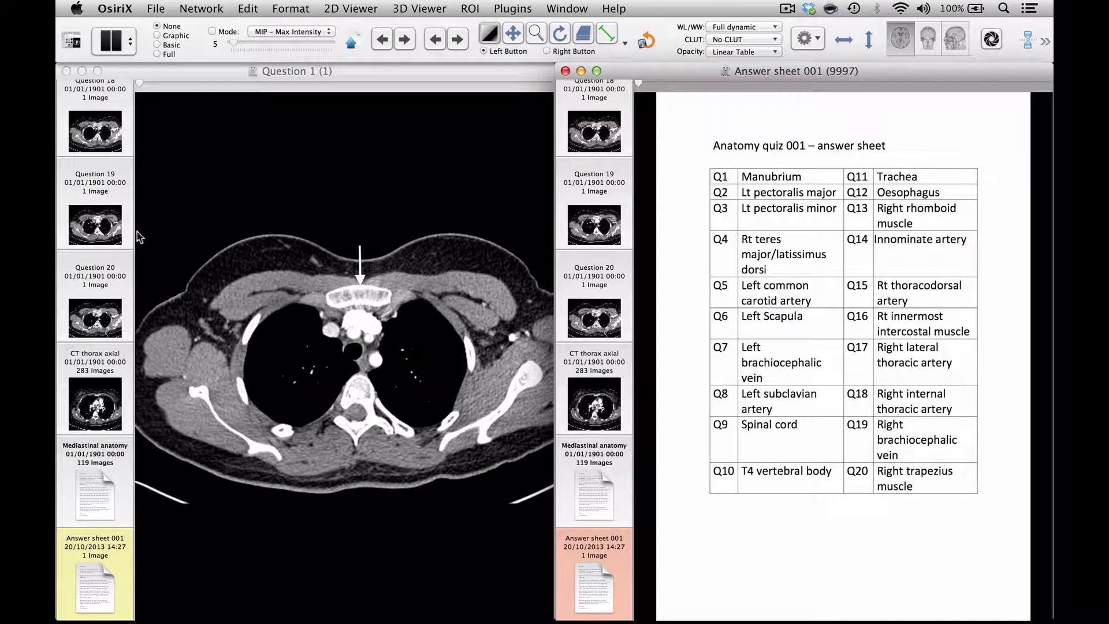
- Display the Question 7 image in the first viewer to compare it with the answer sheet
{"action": "scroll", "coordinate": [89, 144], "scroll_direction": "up", "scroll_amount": 10}
{"action": "scroll", "coordinate": [89, 143], "scroll_direction": "up", "scroll_amount": 3}
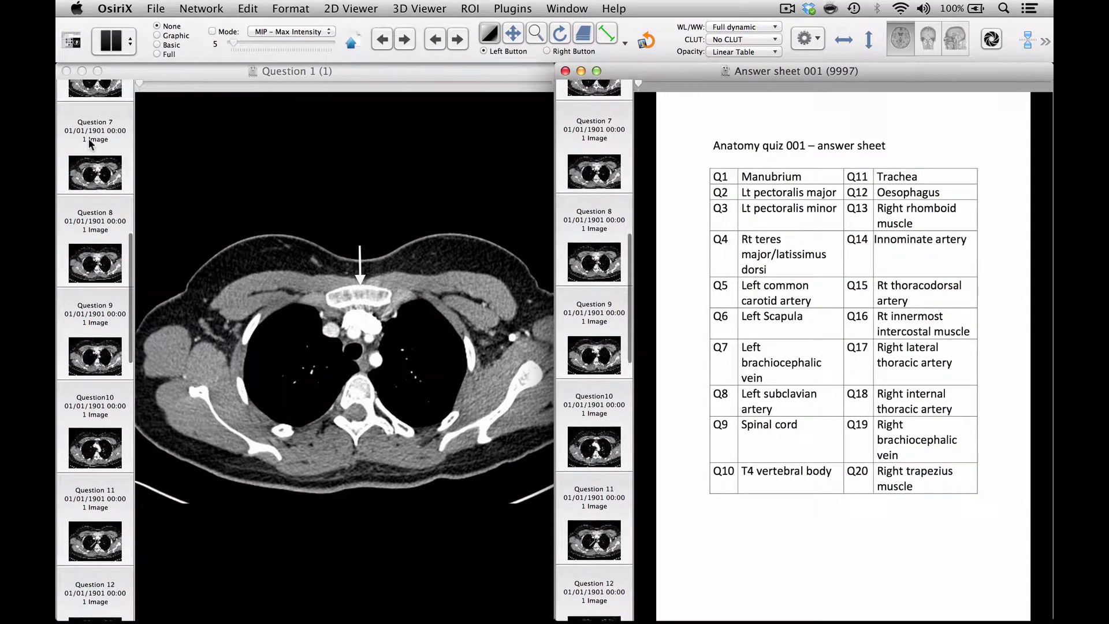
{"action": "left_click", "coordinate": [89, 142]}
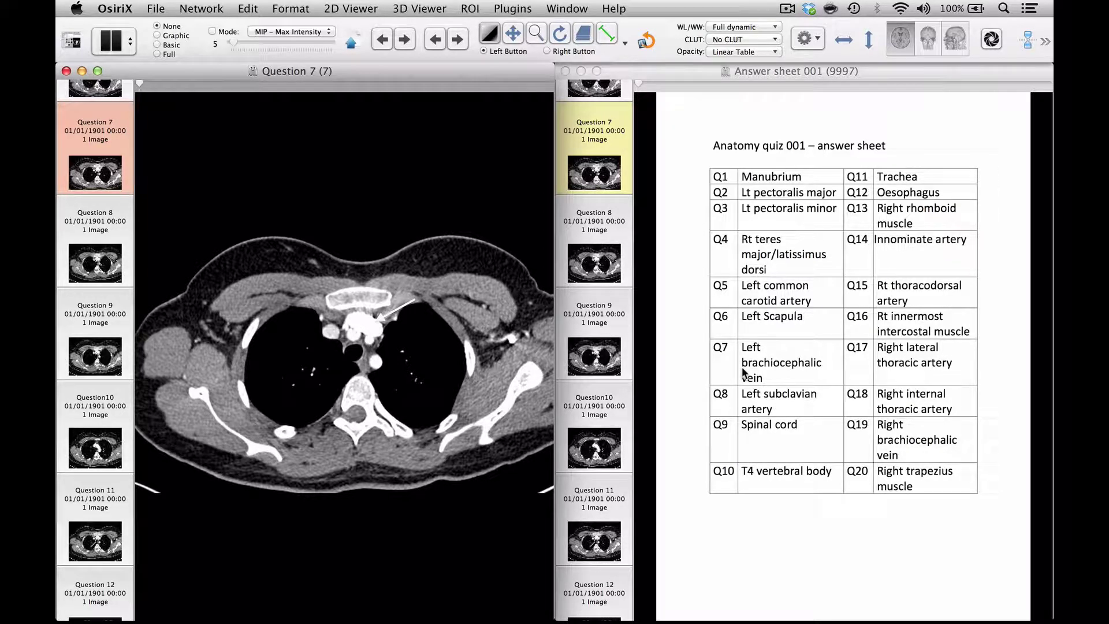
- Load the Mediastinal anatomy presentation beside Question 7, look through its slides up to the right lymph duct, and return to the database
{"action": "scroll", "coordinate": [595, 369], "scroll_direction": "down", "scroll_amount": 10}
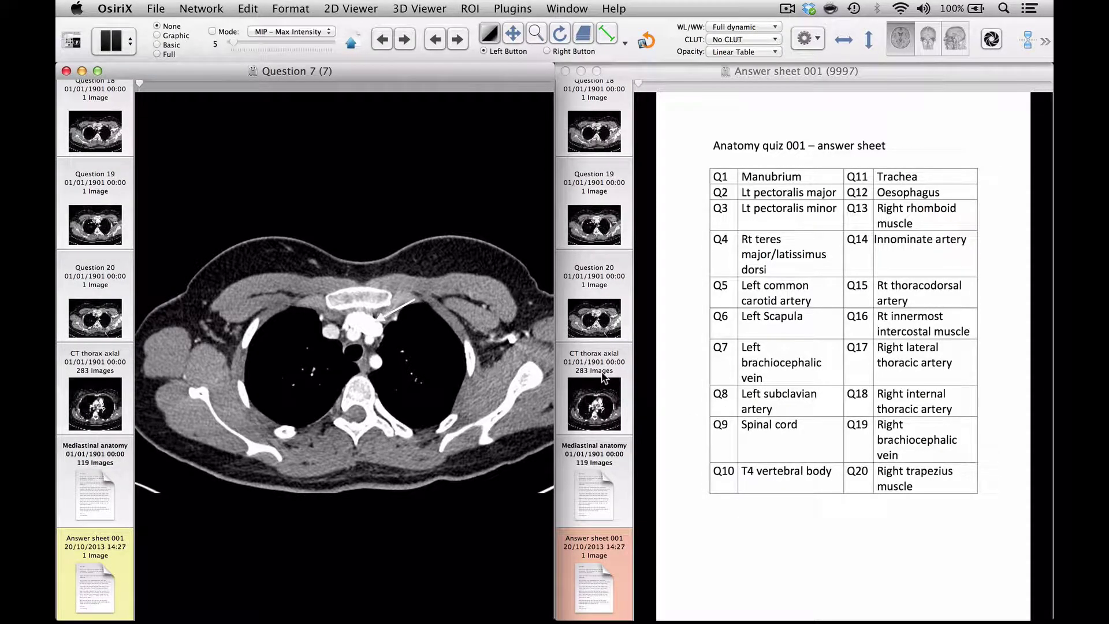
{"action": "left_click", "coordinate": [606, 483]}
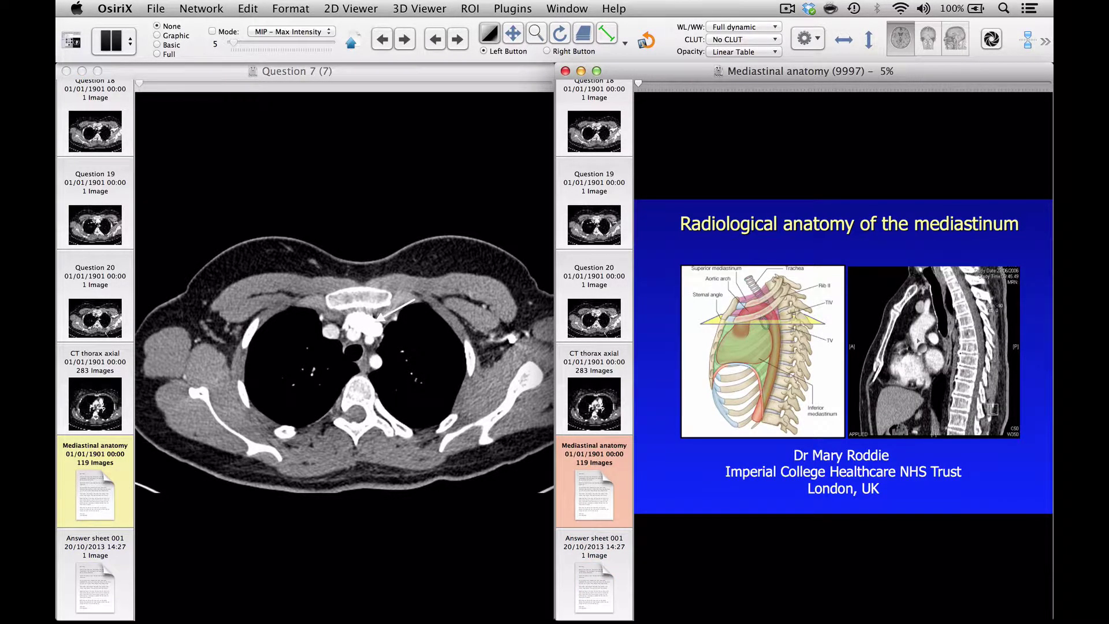
{"action": "scroll", "coordinate": [922, 344], "scroll_direction": "down", "scroll_amount": 5}
{"action": "scroll", "coordinate": [921, 345], "scroll_direction": "down", "scroll_amount": 4}
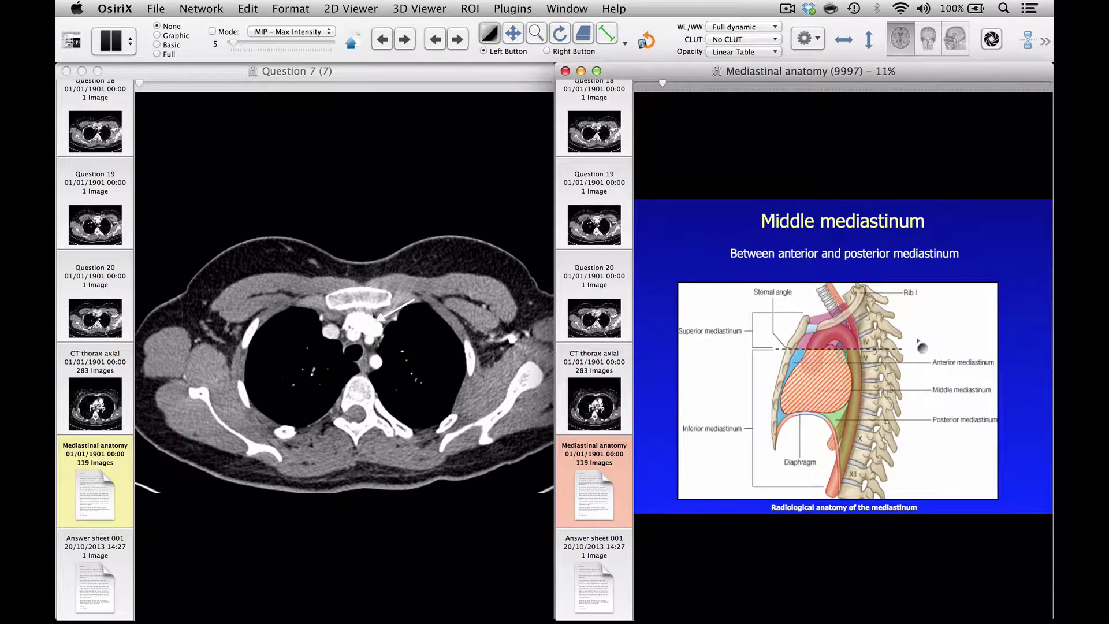
{"action": "scroll", "coordinate": [918, 340], "scroll_direction": "down", "scroll_amount": 3}
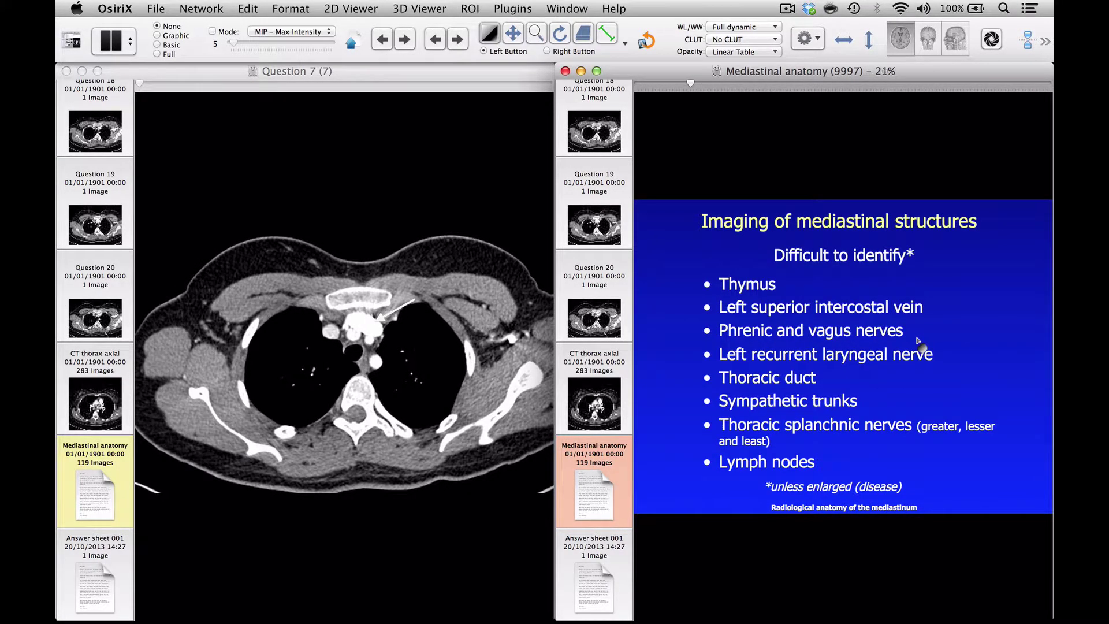
{"action": "scroll", "coordinate": [918, 340], "scroll_direction": "down", "scroll_amount": 3}
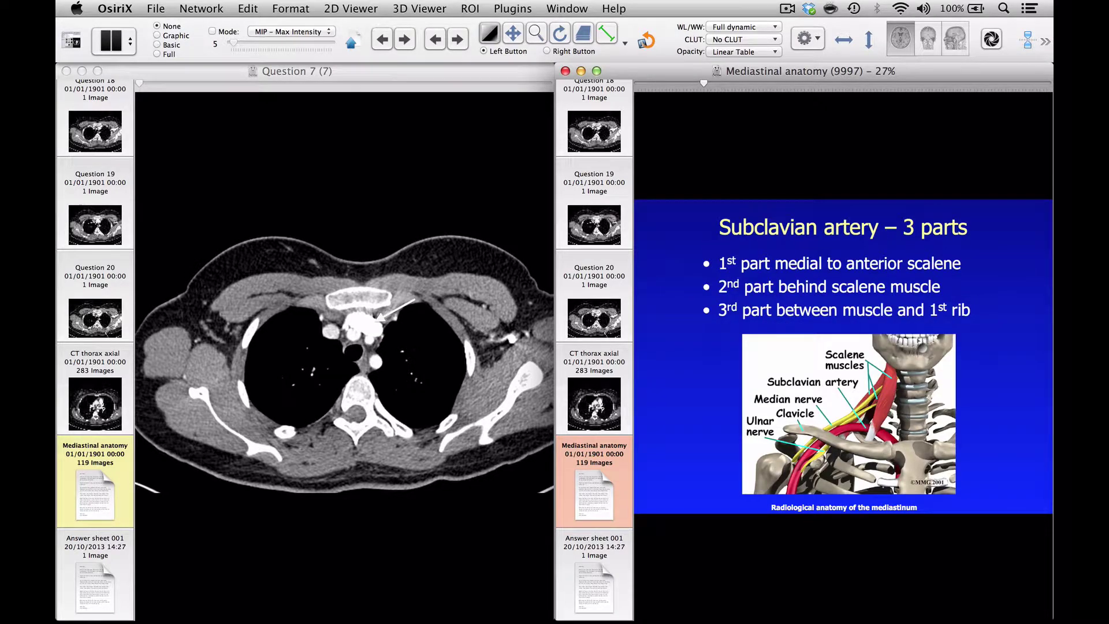
{"action": "scroll", "coordinate": [918, 341], "scroll_direction": "down", "scroll_amount": 3}
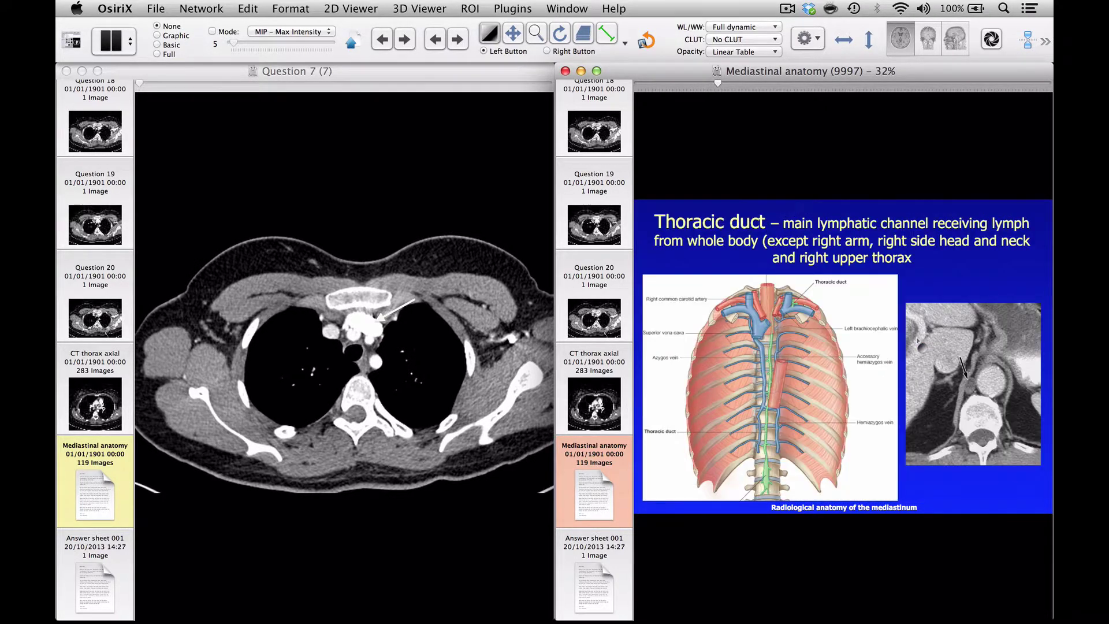
{"action": "scroll", "coordinate": [918, 341], "scroll_direction": "down", "scroll_amount": 1}
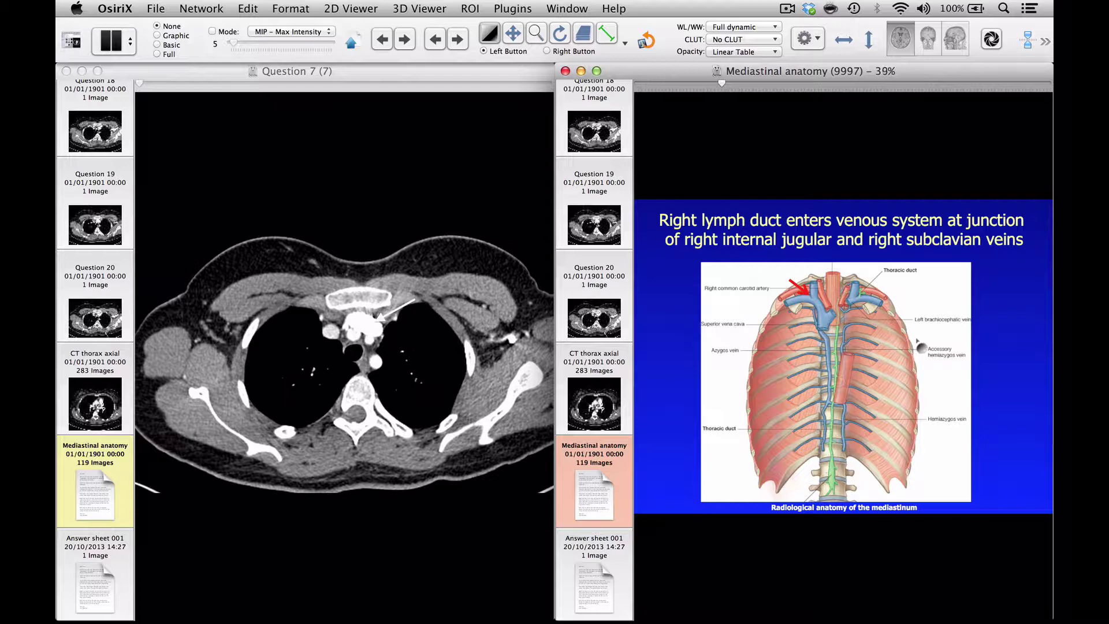
{"action": "left_click", "coordinate": [73, 41]}
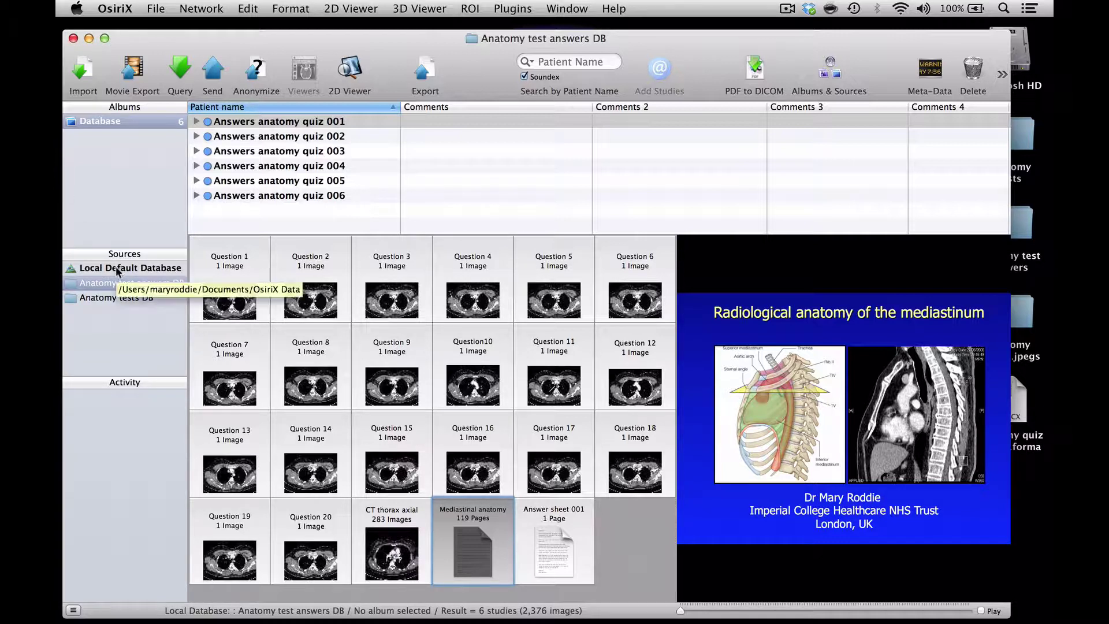
- View the Anatomy tests DB, and select the CXR and lateral study in the Local Default Database
{"action": "left_click", "coordinate": [135, 299]}
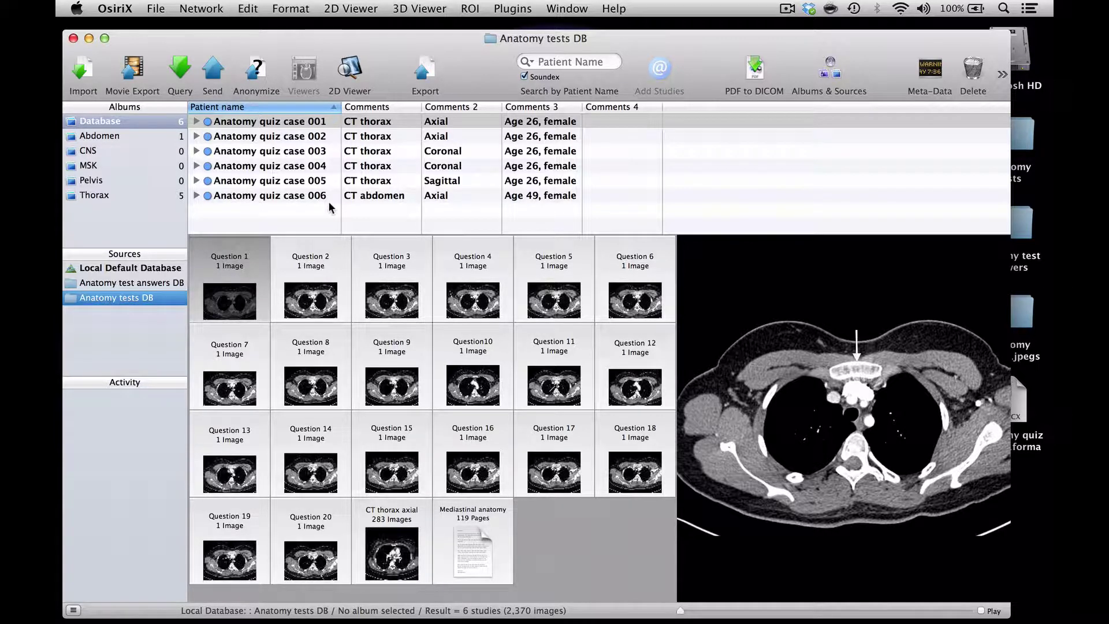
{"action": "left_click", "coordinate": [144, 268]}
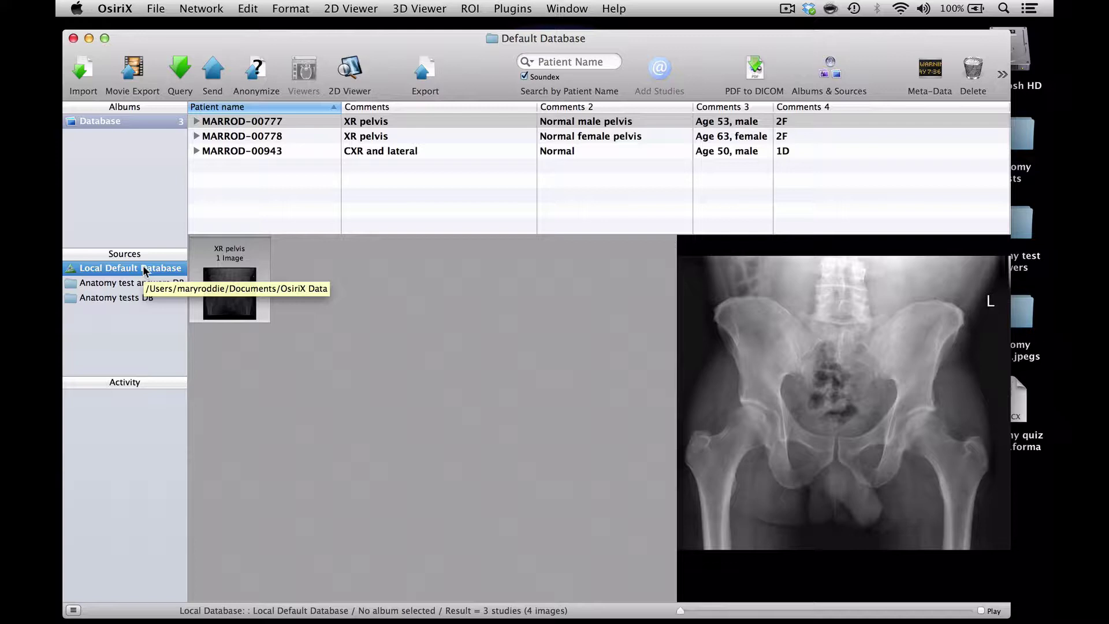
{"action": "left_click", "coordinate": [230, 150]}
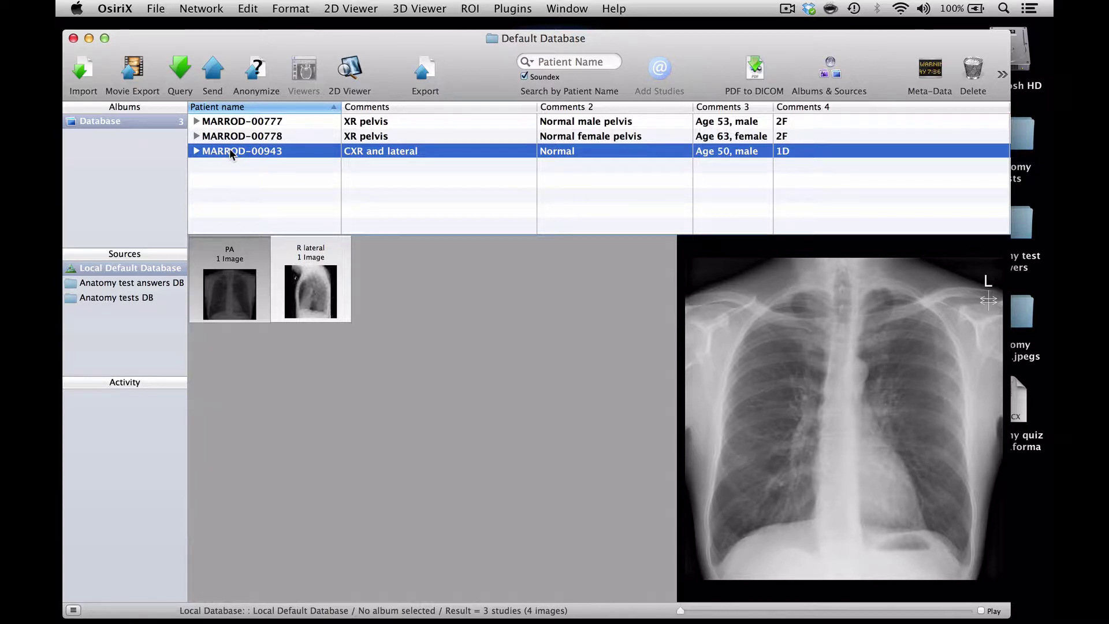
- Start anonymizing the selected study and set both PatientID and PatientsName to Anatomy quiz case 007
{"action": "left_click", "coordinate": [259, 72]}
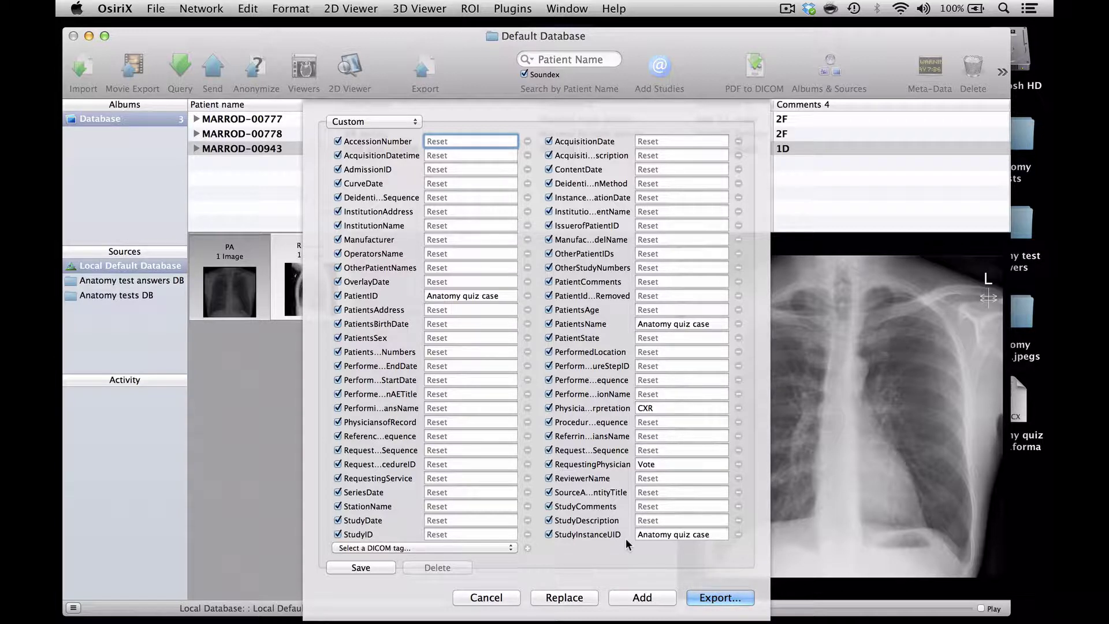
{"action": "left_click", "coordinate": [506, 300]}
{"action": "left_click", "coordinate": [515, 299]}
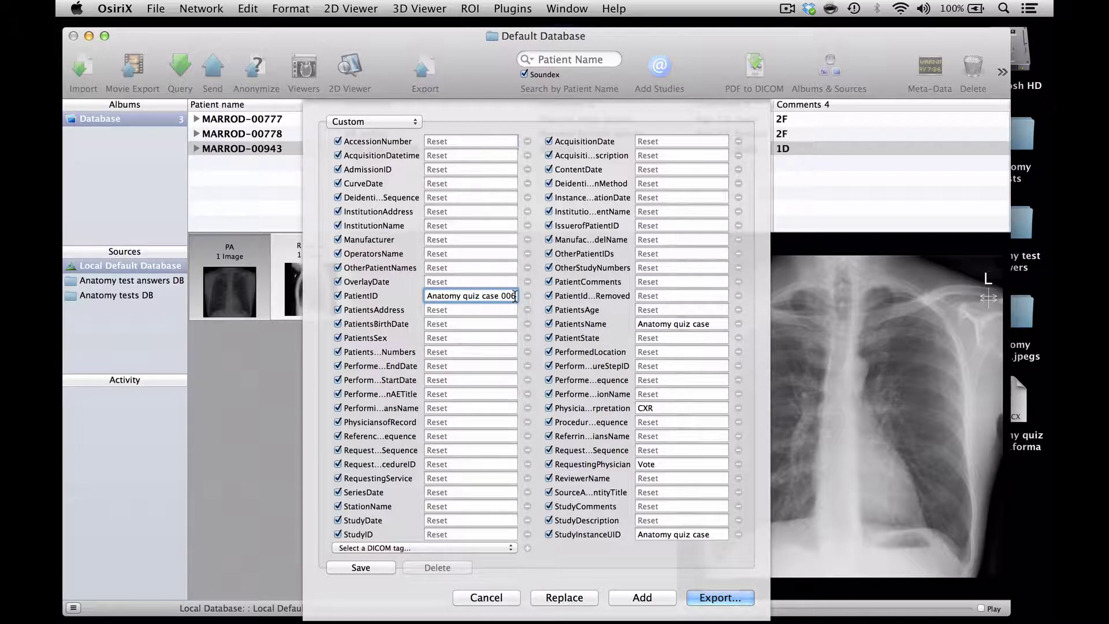
{"action": "key", "text": "BackSpace"}
{"action": "type", "text": "7"}
{"action": "left_click", "coordinate": [712, 323]}
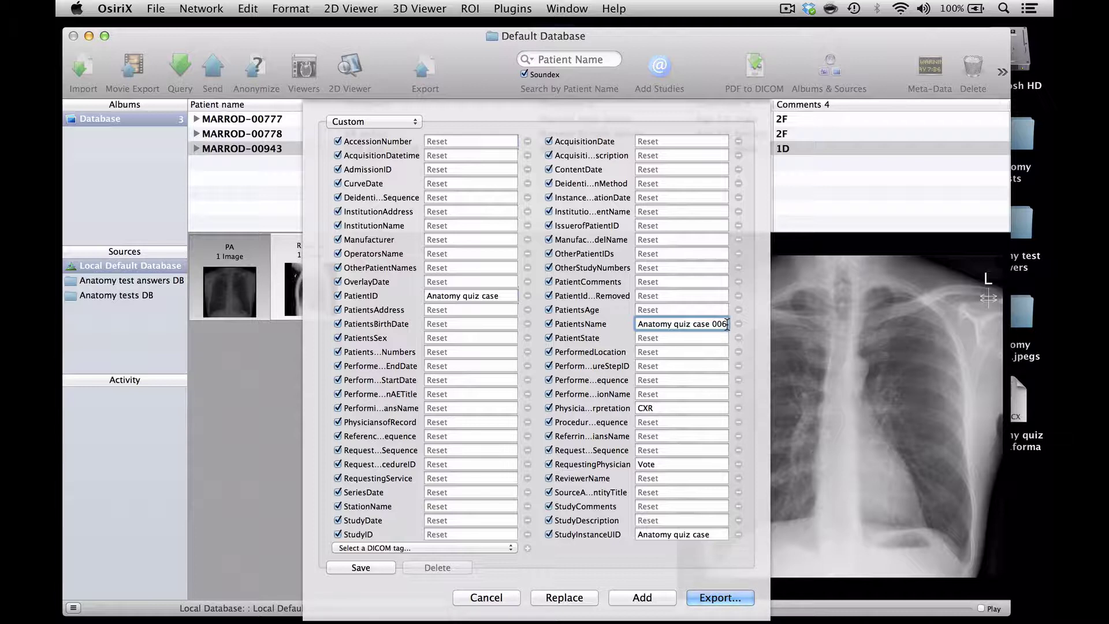
{"action": "key", "text": "BackSpace"}
{"action": "type", "text": "7"}
- Set the StudyInstanceUID to Anatomy quiz case 007 and add the anonymized copy to the database
{"action": "left_click", "coordinate": [725, 534]}
{"action": "type", "text": "006"}
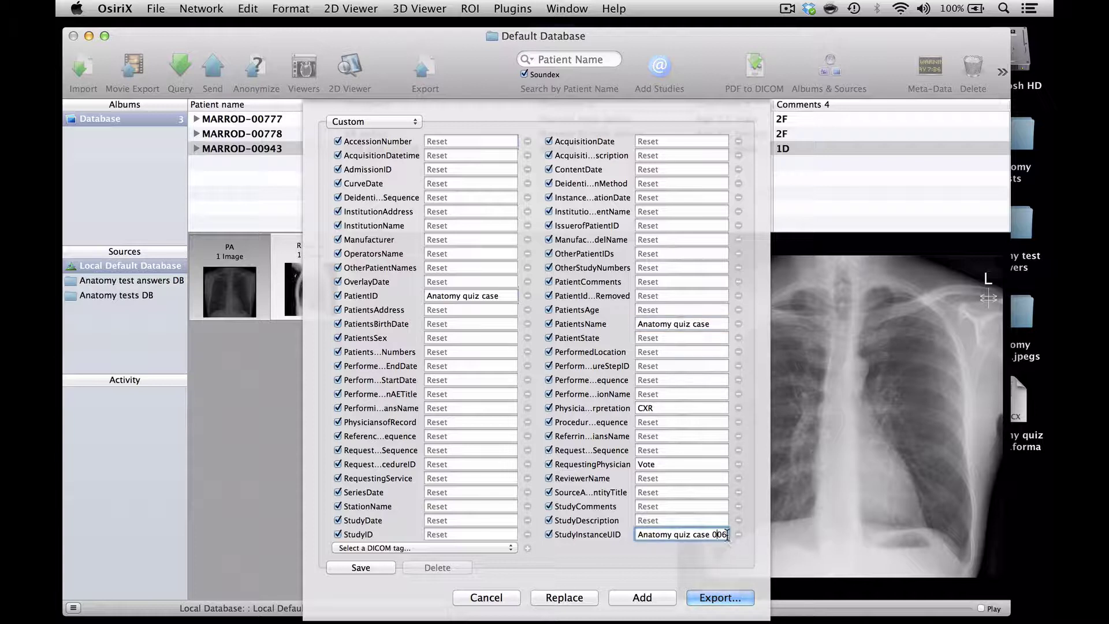
{"action": "key", "text": "BackSpace"}
{"action": "type", "text": "7"}
{"action": "left_click", "coordinate": [640, 597]}
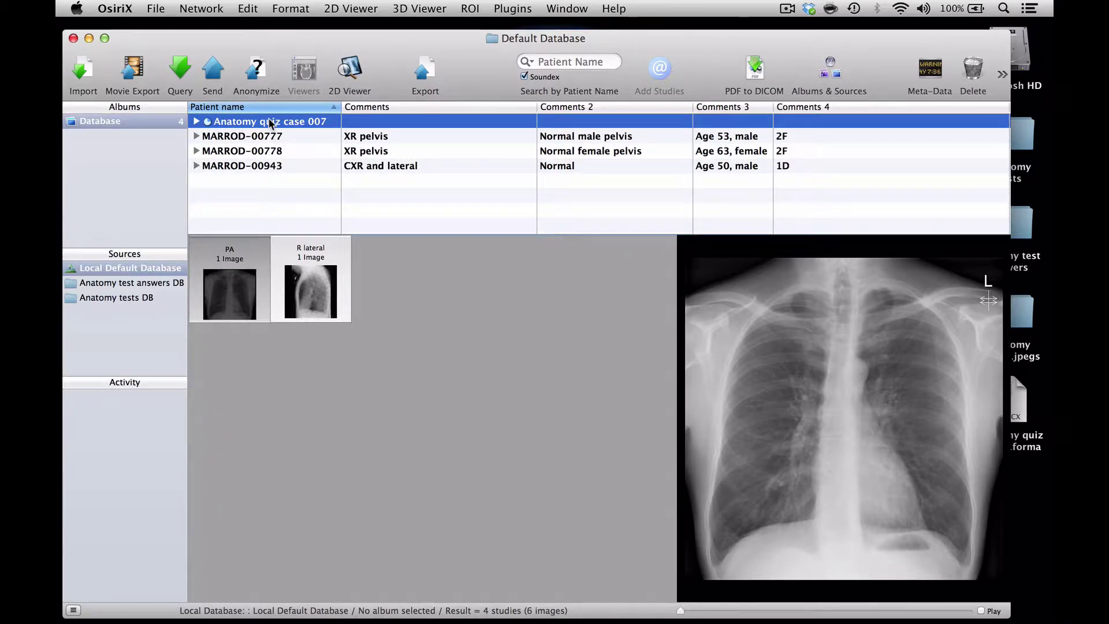
- Enter CXR in the first Comments column for Anatomy quiz case 007
{"action": "left_click", "coordinate": [381, 122]}
{"action": "type", "text": "CXR"}
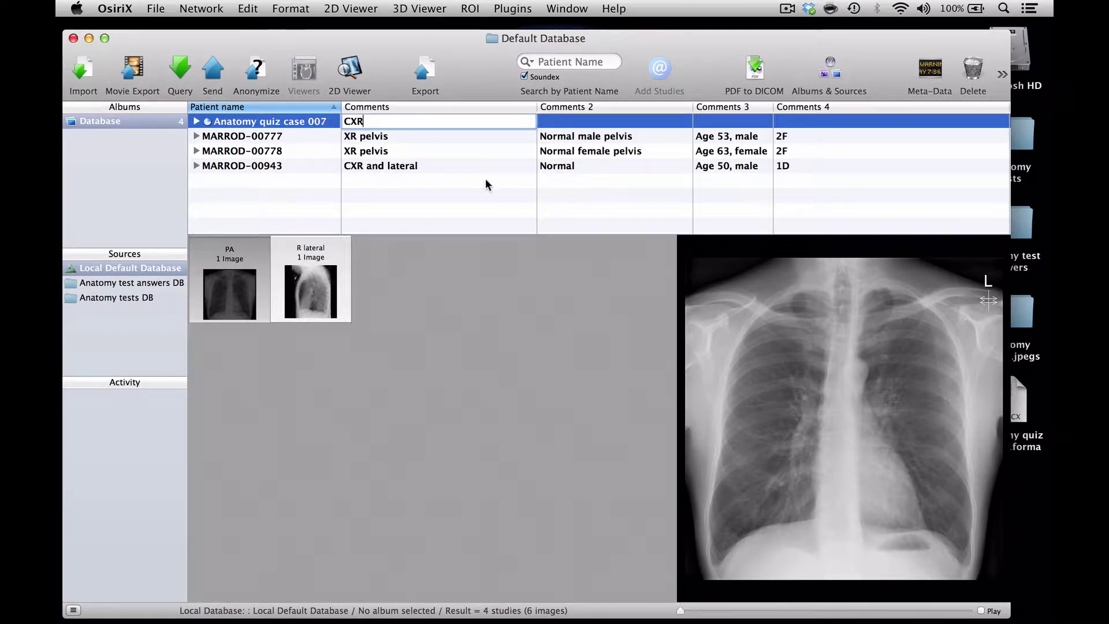
{"action": "key", "text": "Return"}
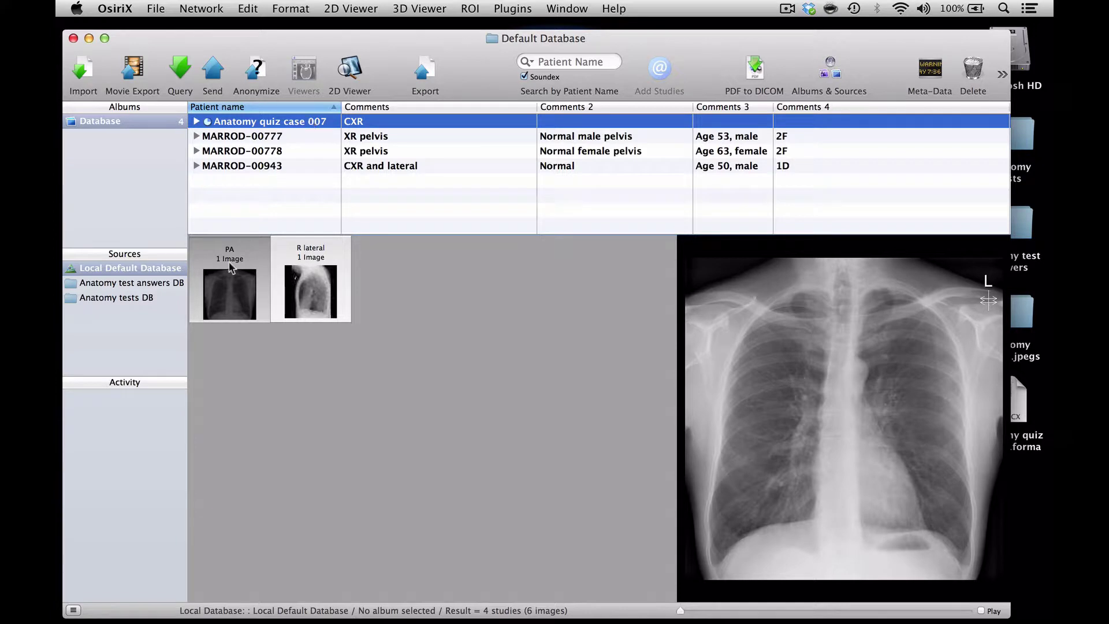
- Open the PA chest image in the 2D viewer and draw an arrow pointing at the aortic knuckle
{"action": "double_click", "coordinate": [844, 316]}
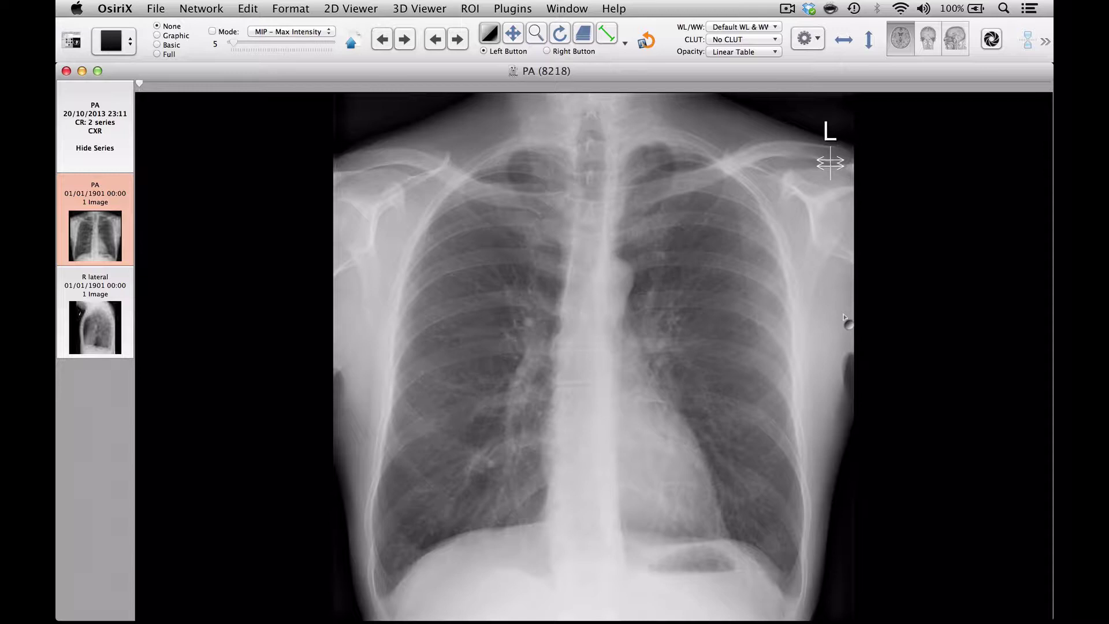
{"action": "left_click", "coordinate": [624, 44]}
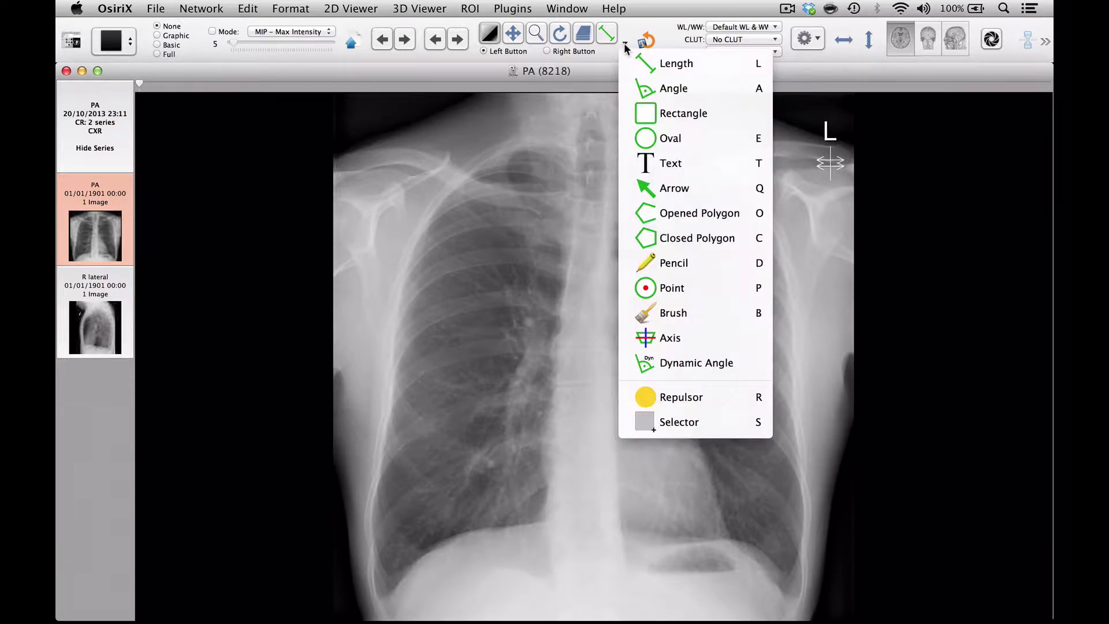
{"action": "left_click", "coordinate": [668, 189]}
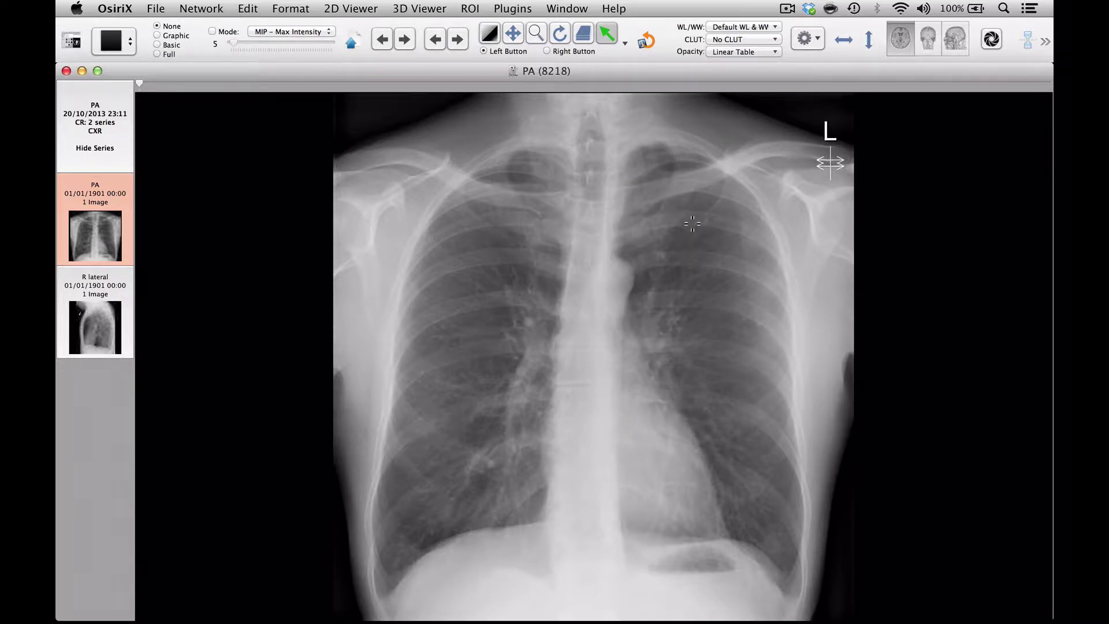
{"action": "mouse_move", "coordinate": [695, 234]}
{"action": "left_mouse_down"}
{"action": "mouse_move", "coordinate": [650, 300]}
{"action": "mouse_move", "coordinate": [767, 267]}
{"action": "mouse_move", "coordinate": [760, 186]}
{"action": "left_mouse_up"}
{"action": "left_click_drag", "start_coordinate": [714, 228], "coordinate": [645, 261]}
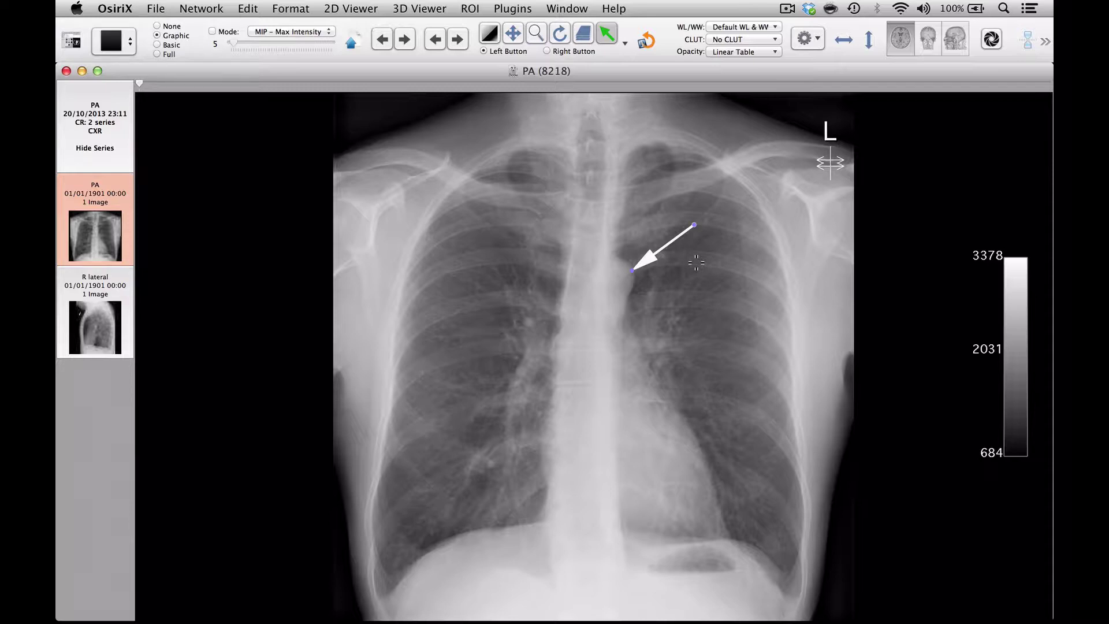
- Thicken the arrow slightly in its ROI info and set its color to Snow after trying Maraschino
{"action": "left_click", "coordinate": [472, 8]}
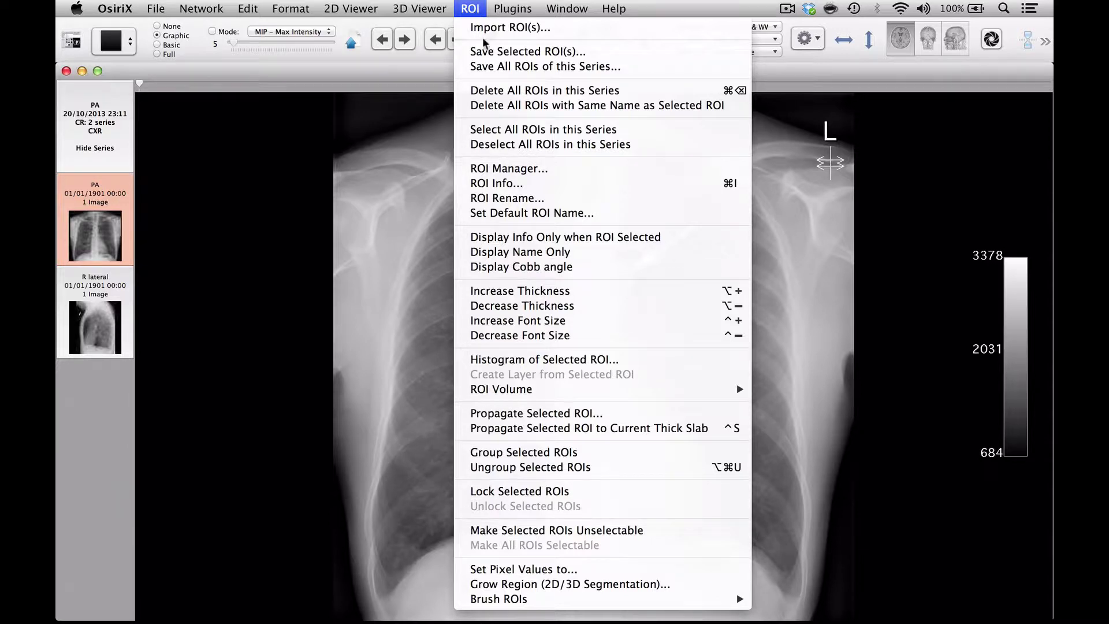
{"action": "left_click", "coordinate": [503, 184]}
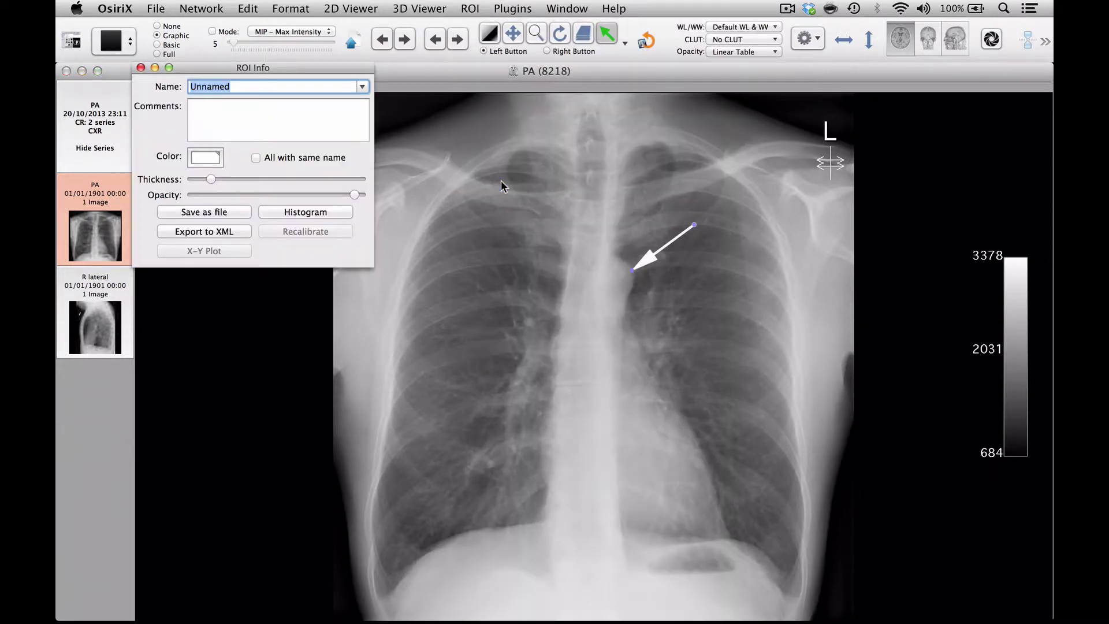
{"action": "left_click", "coordinate": [211, 159]}
{"action": "left_click", "coordinate": [280, 346]}
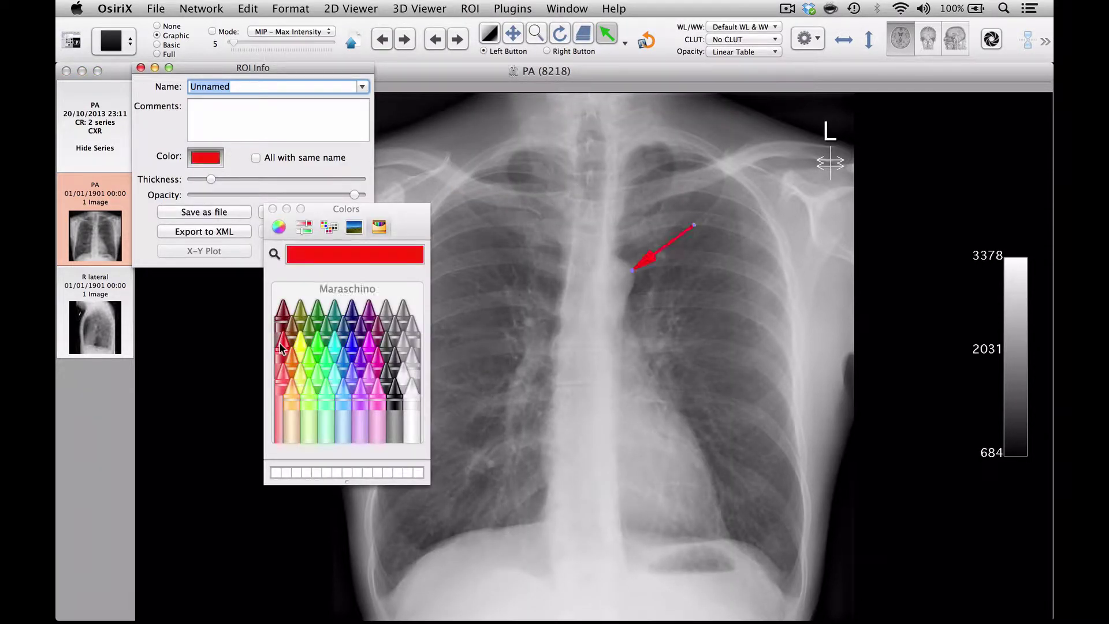
{"action": "left_click_drag", "start_coordinate": [208, 182], "coordinate": [217, 181]}
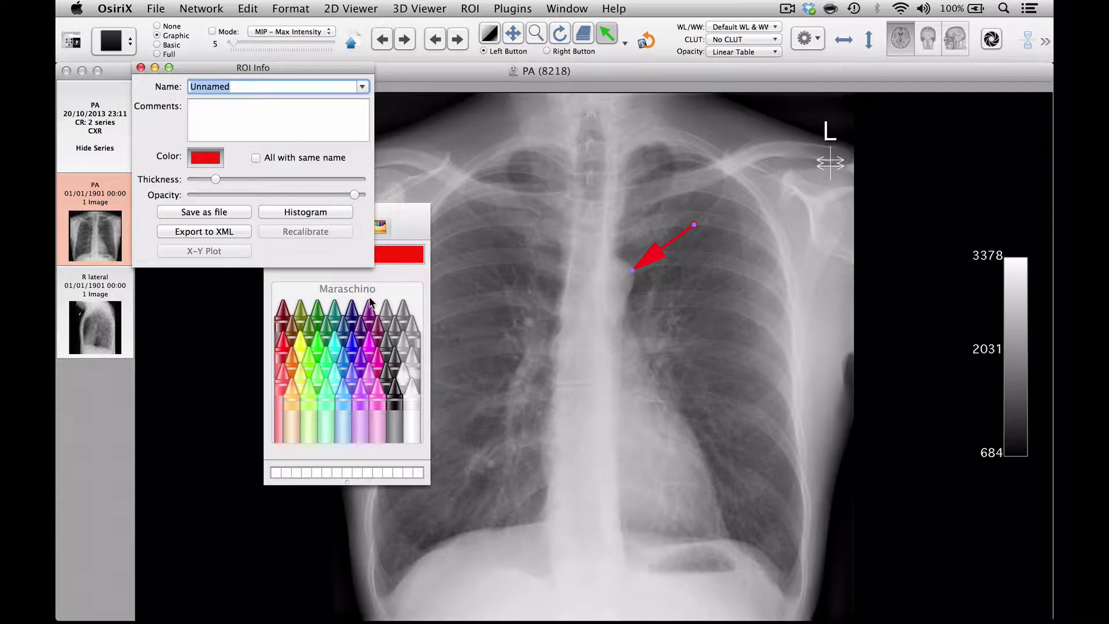
{"action": "left_click", "coordinate": [414, 399]}
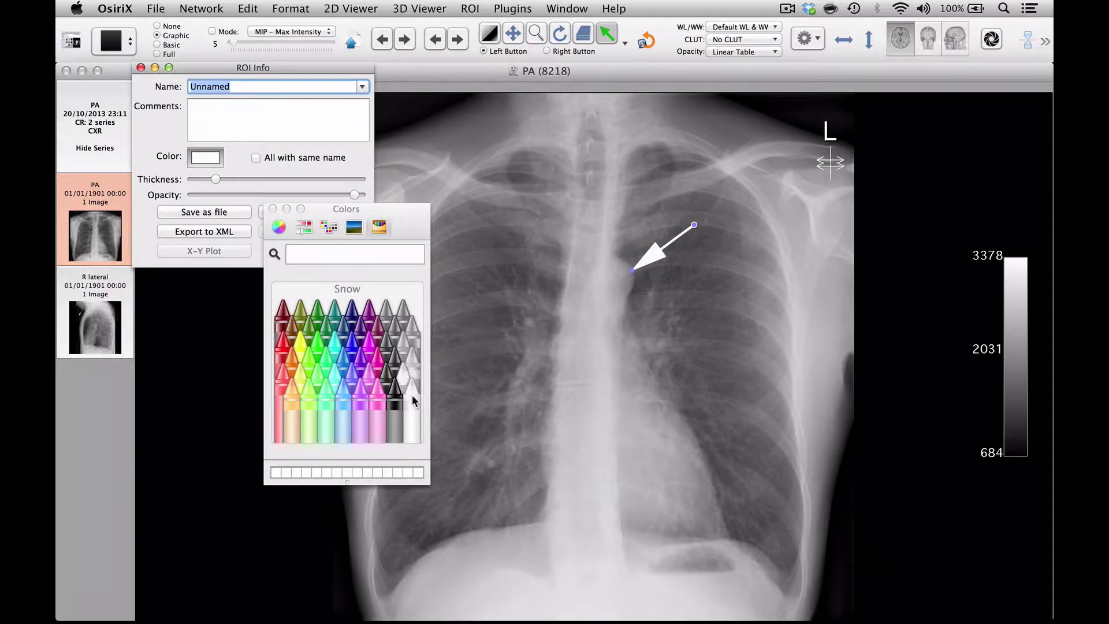
- Try A and 1 as the arrow's name, leave the name blank and close the ROI info and color windows
{"action": "left_click", "coordinate": [234, 88]}
{"action": "left_click_drag", "start_coordinate": [234, 88], "coordinate": [185, 88]}
{"action": "type", "text": "A"}
{"action": "key", "text": "BackSpace"}
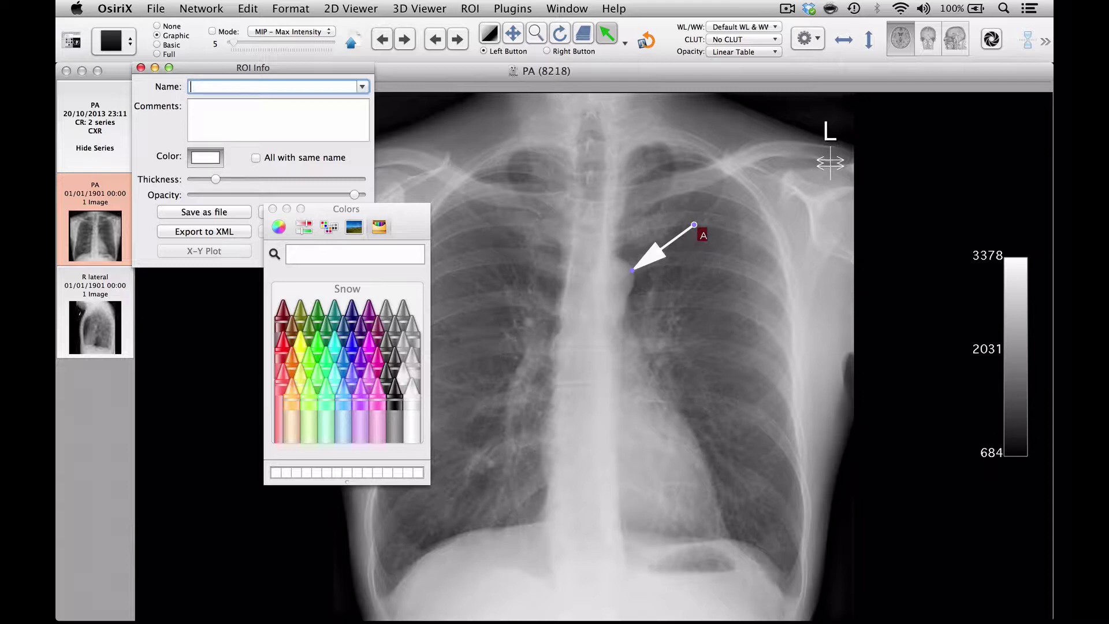
{"action": "type", "text": "!"}
{"action": "key", "text": "BackSpace"}
{"action": "type", "text": "1"}
{"action": "key", "text": "BackSpace"}
{"action": "left_click", "coordinate": [272, 209]}
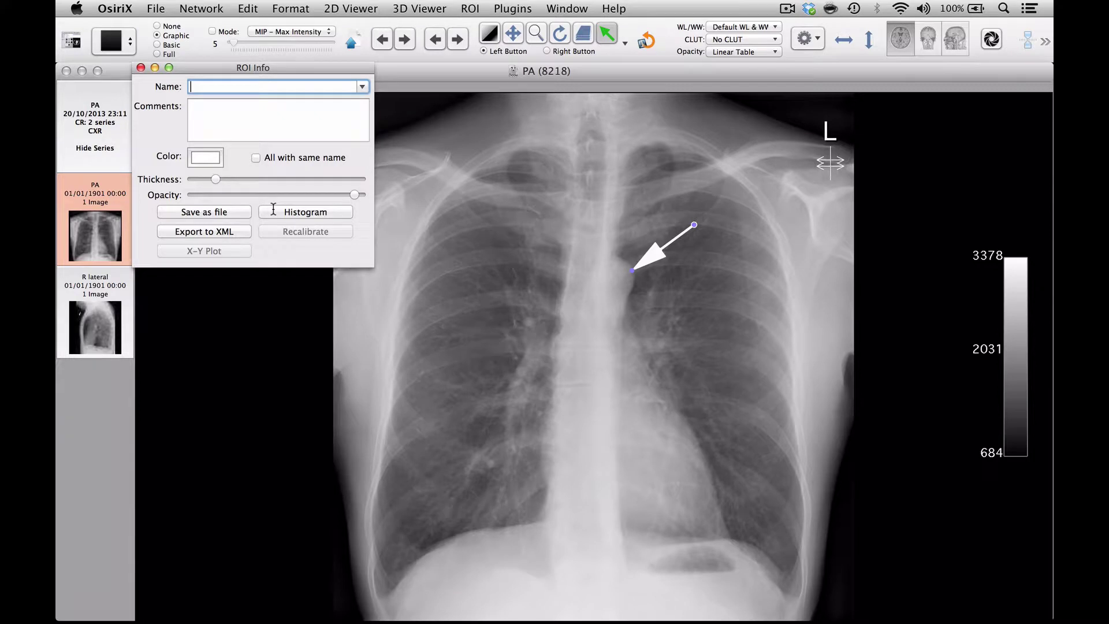
{"action": "left_click", "coordinate": [140, 69]}
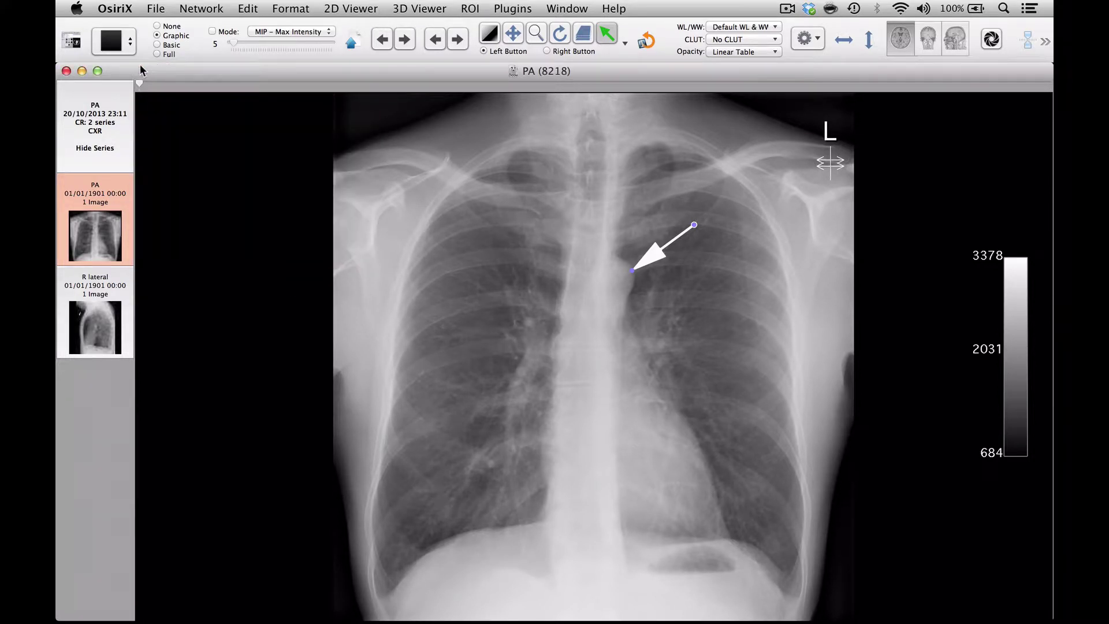
- Deselect the arrow and switch the image annotations to None and back to Graphic
{"action": "left_click", "coordinate": [507, 244]}
{"action": "left_click", "coordinate": [157, 27]}
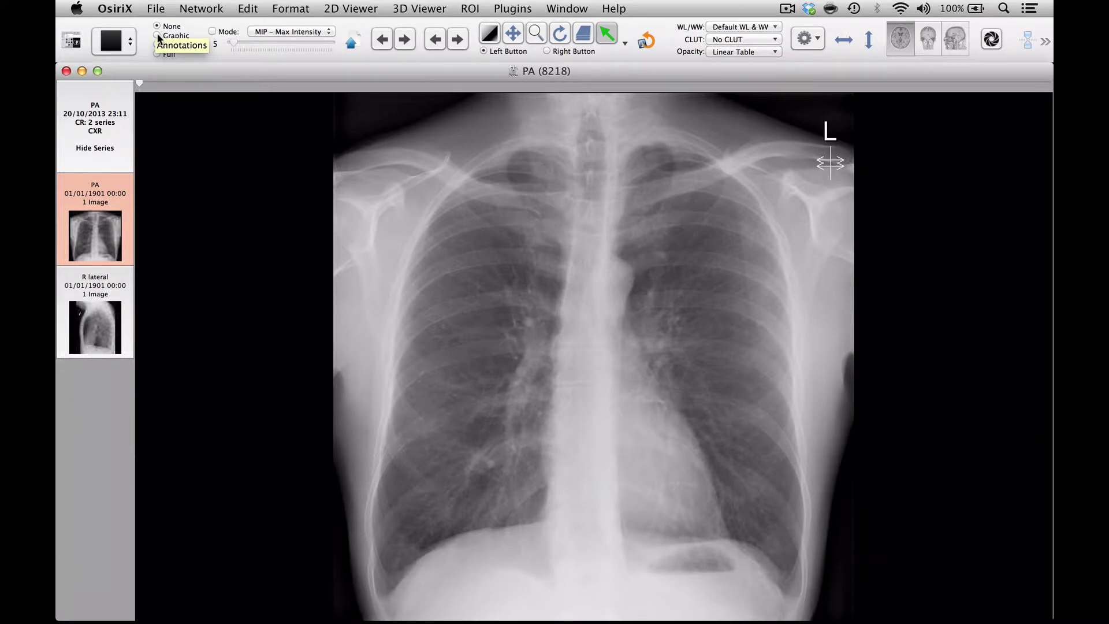
{"action": "left_click", "coordinate": [157, 35]}
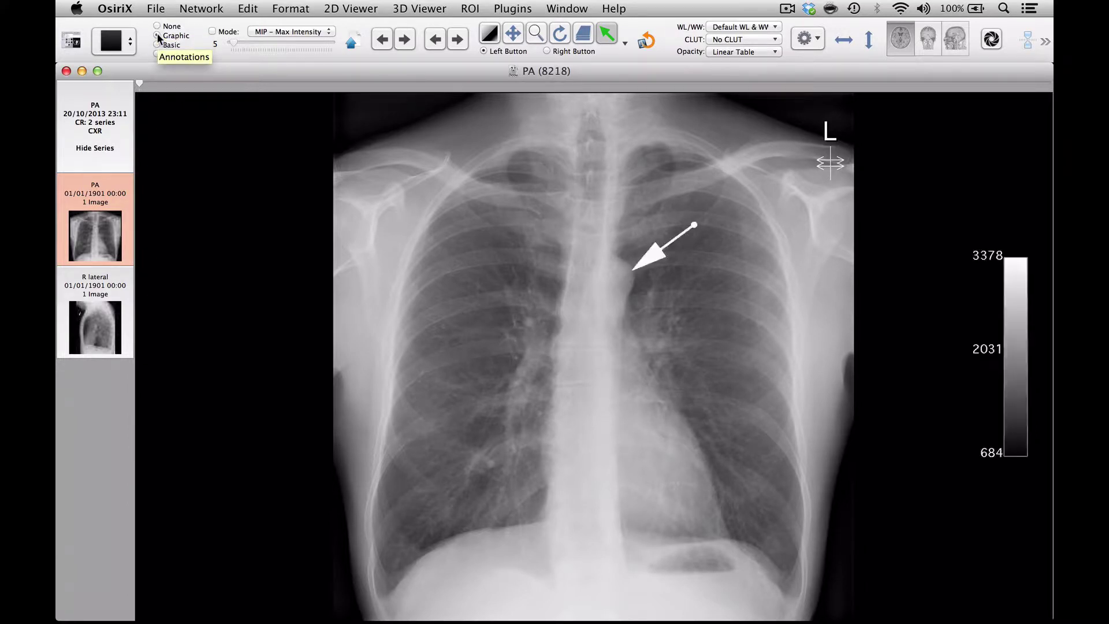
- Export the current PA image with its arrow as a DICOM series named Question 1 and display that series
{"action": "left_click", "coordinate": [353, 41]}
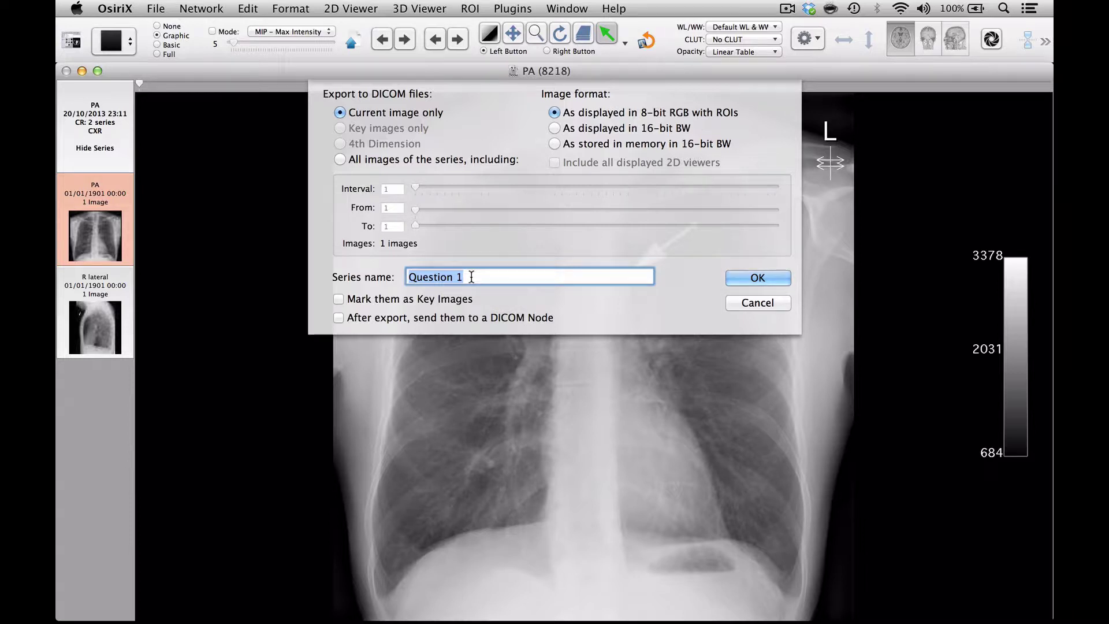
{"action": "left_click", "coordinate": [744, 279]}
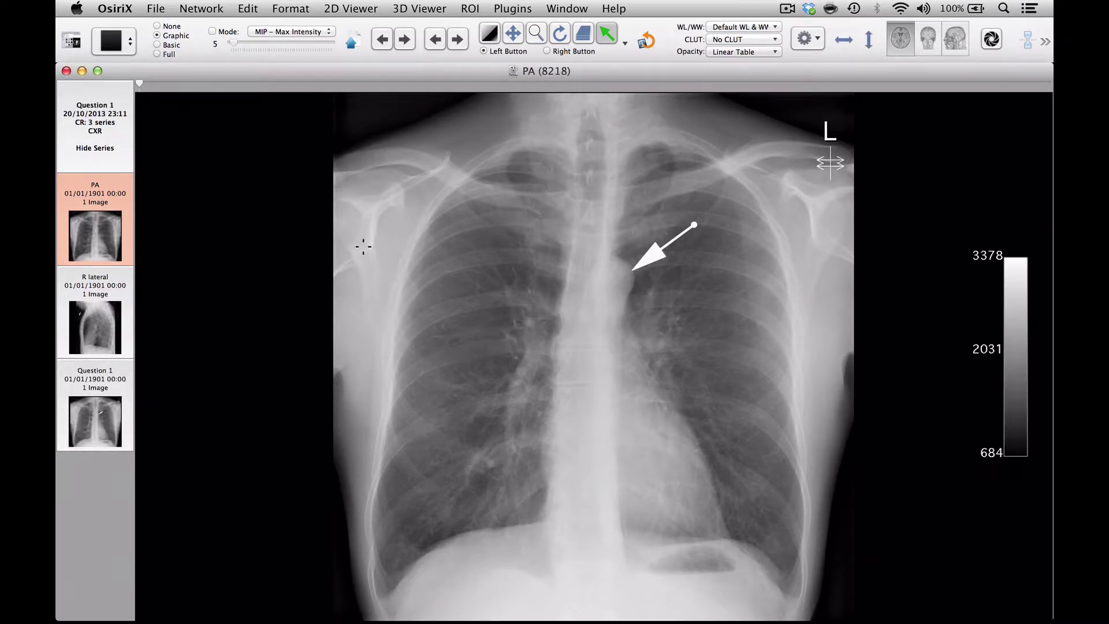
{"action": "left_click", "coordinate": [107, 398]}
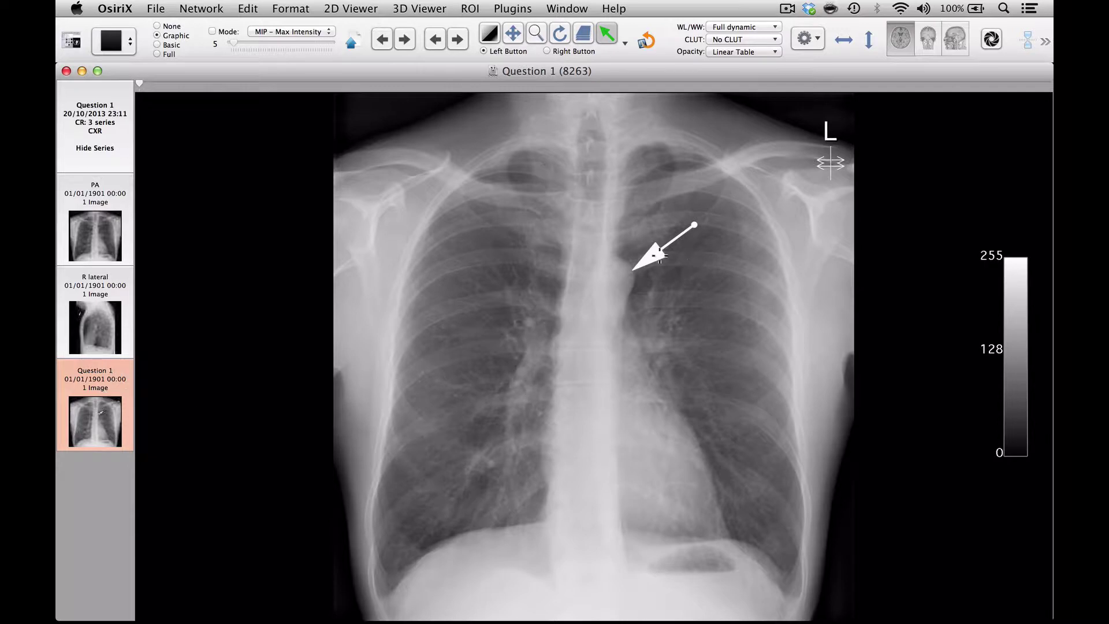
- Return to the PA image and move the arrow to point at the right hilum, leaving it deselected
{"action": "left_click", "coordinate": [98, 235]}
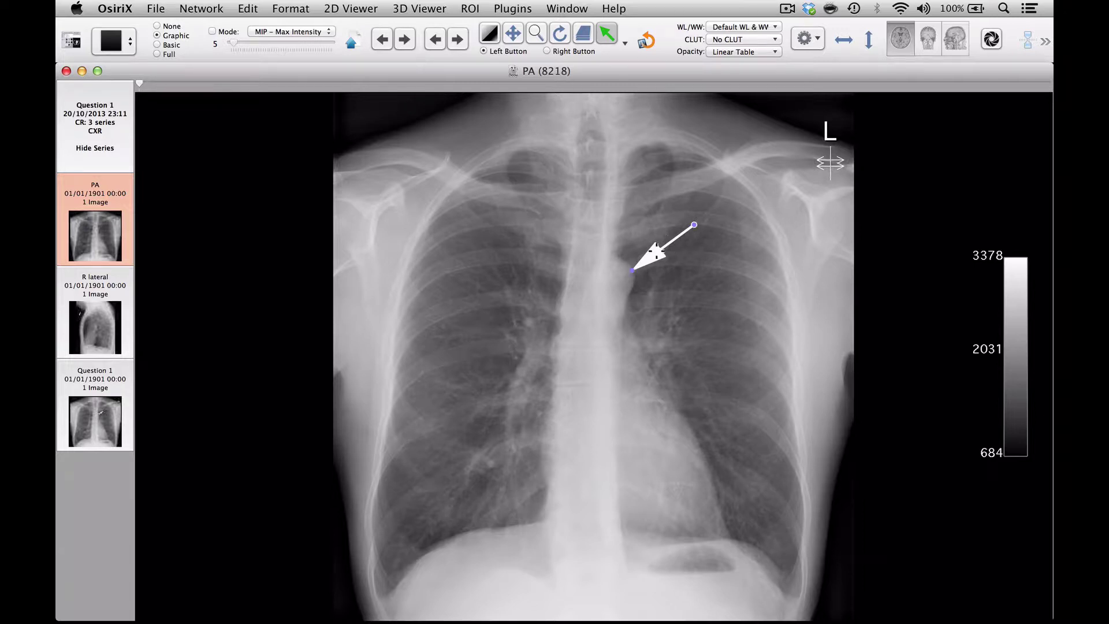
{"action": "mouse_move", "coordinate": [659, 250]}
{"action": "left_mouse_down"}
{"action": "mouse_move", "coordinate": [599, 237]}
{"action": "mouse_move", "coordinate": [537, 264]}
{"action": "mouse_move", "coordinate": [512, 297]}
{"action": "mouse_move", "coordinate": [530, 342]}
{"action": "mouse_move", "coordinate": [565, 312]}
{"action": "mouse_move", "coordinate": [475, 284]}
{"action": "mouse_move", "coordinate": [436, 328]}
{"action": "left_mouse_up"}
{"action": "left_click_drag", "start_coordinate": [484, 361], "coordinate": [499, 362]}
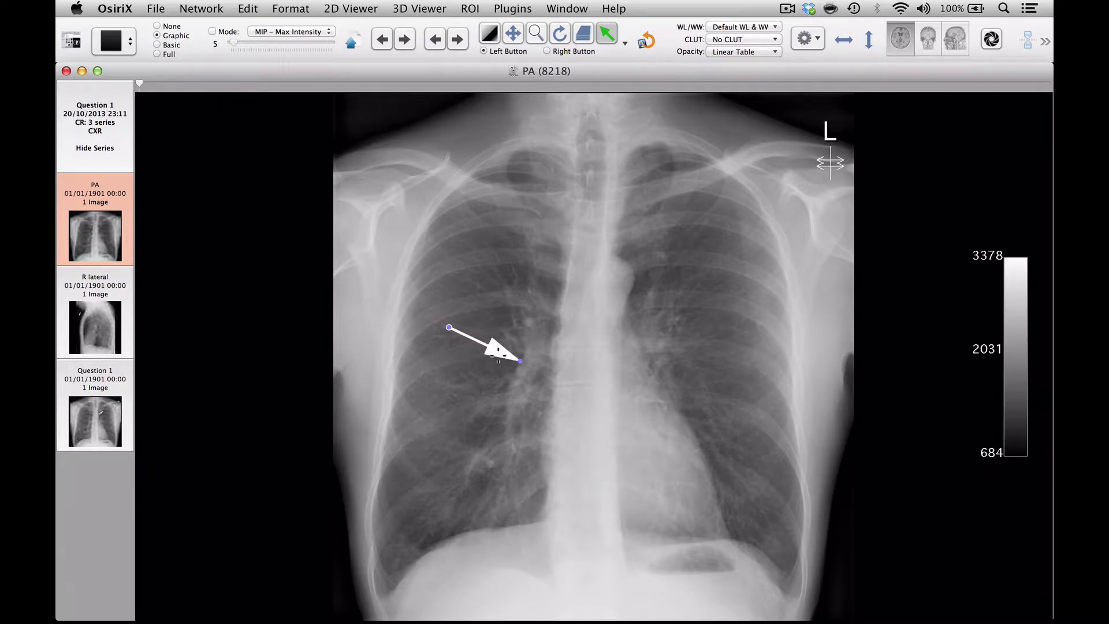
{"action": "left_click", "coordinate": [493, 455]}
- Export the current PA image with the moved arrow as a DICOM series named Question 2 and display that series
{"action": "left_click", "coordinate": [352, 43]}
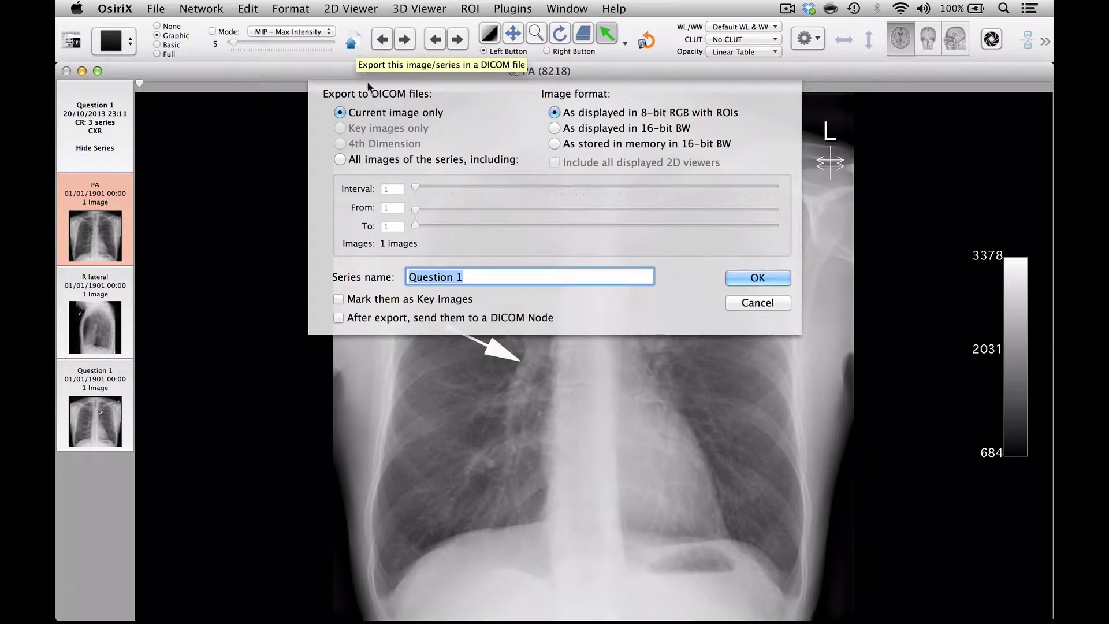
{"action": "left_click", "coordinate": [465, 276]}
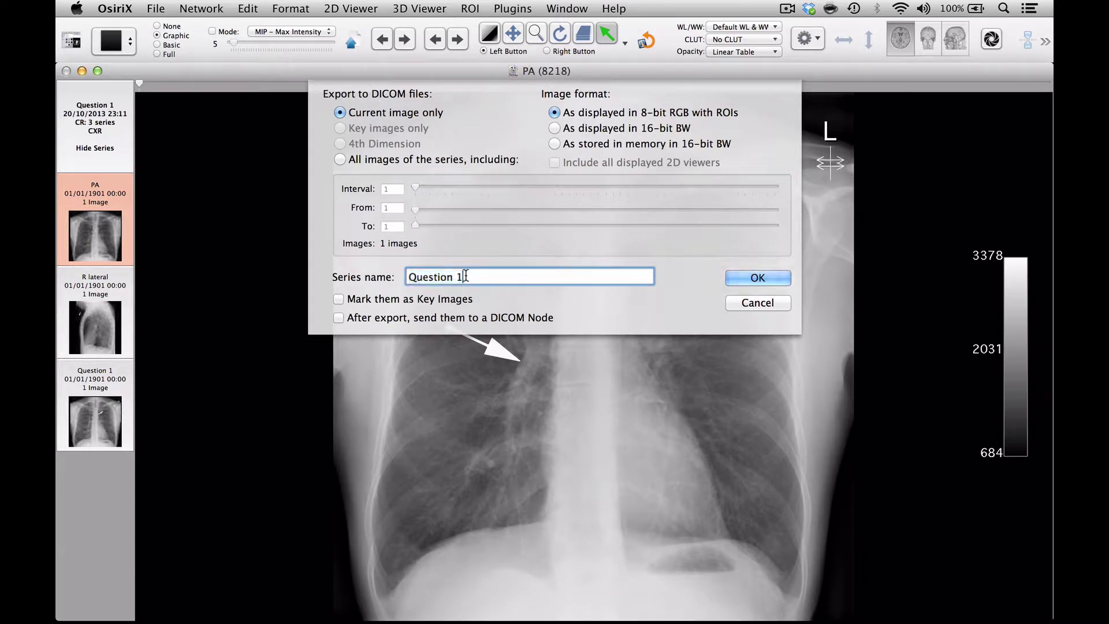
{"action": "key", "text": "BackSpace"}
{"action": "type", "text": "2"}
{"action": "left_click", "coordinate": [741, 279]}
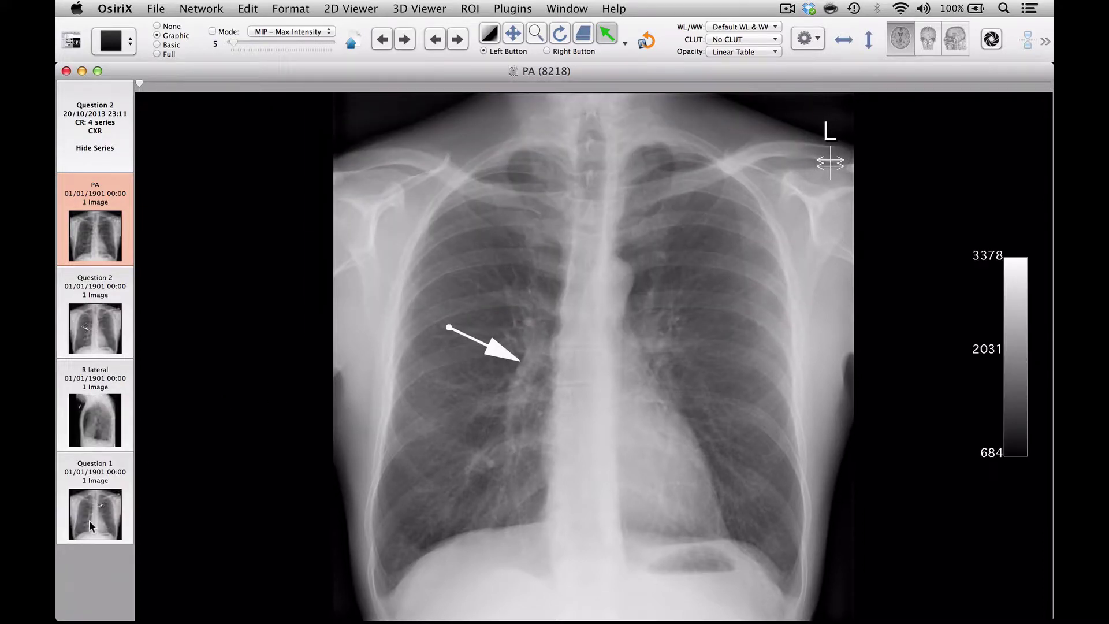
{"action": "left_click", "coordinate": [106, 305]}
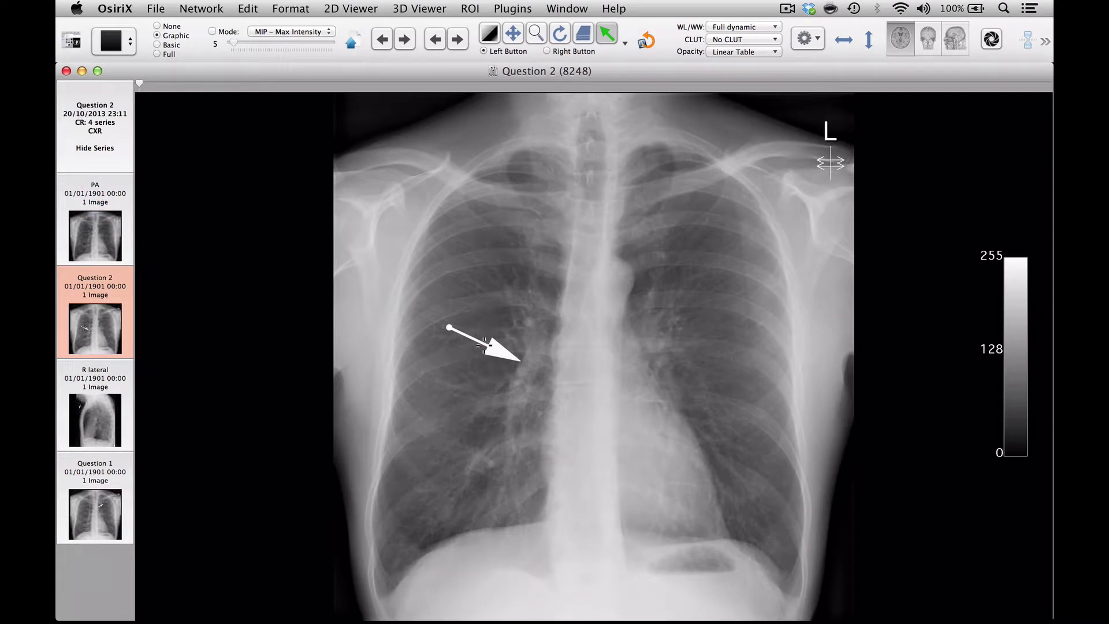
- Return to the PA image and move the arrow to point at the patient's right upper mediastinal border beside the trachea
{"action": "left_click", "coordinate": [92, 260]}
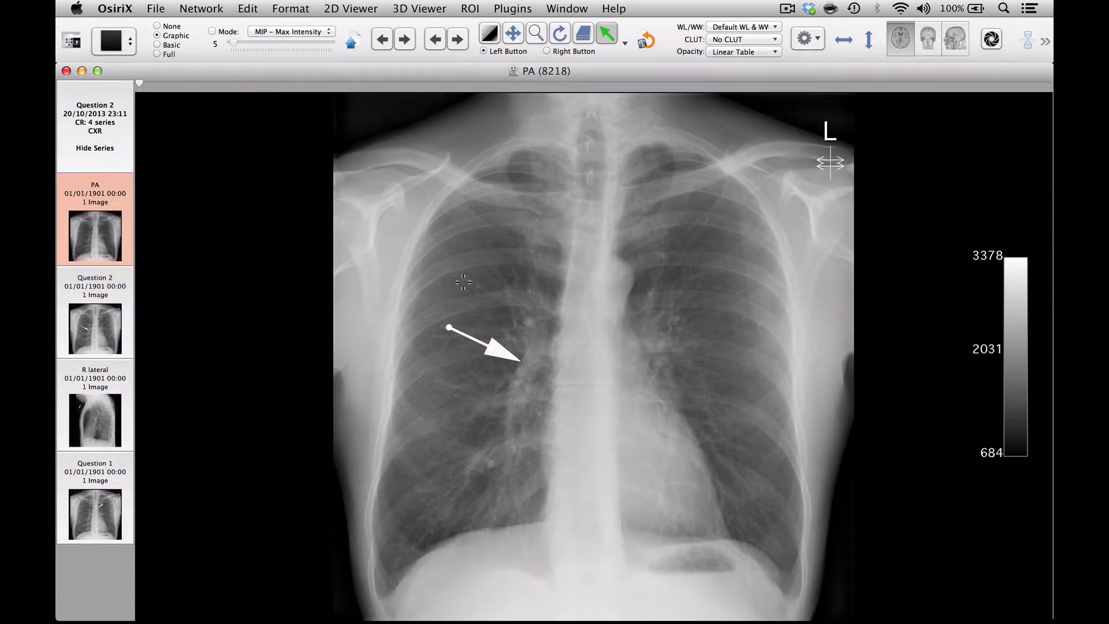
{"action": "left_click", "coordinate": [483, 352]}
{"action": "left_click_drag", "start_coordinate": [484, 351], "coordinate": [482, 324]}
{"action": "key", "text": "Delete"}
{"action": "left_click_drag", "start_coordinate": [490, 350], "coordinate": [540, 231]}
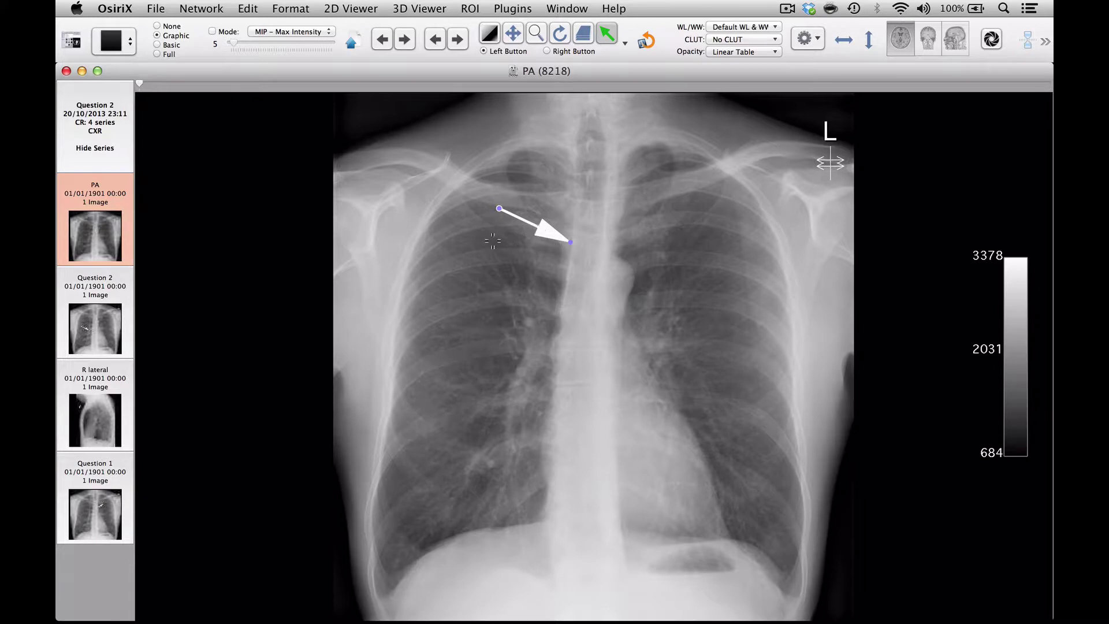
- Add a second arrow just below the first, pointing at the same mediastinal border, and export the current PA image as a DICOM series named Question 3
{"action": "mouse_move", "coordinate": [492, 238]}
{"action": "left_mouse_down"}
{"action": "mouse_move", "coordinate": [488, 209]}
{"action": "mouse_move", "coordinate": [503, 266]}
{"action": "mouse_move", "coordinate": [411, 243]}
{"action": "mouse_move", "coordinate": [411, 208]}
{"action": "left_mouse_up"}
{"action": "left_click_drag", "start_coordinate": [464, 231], "coordinate": [539, 259]}
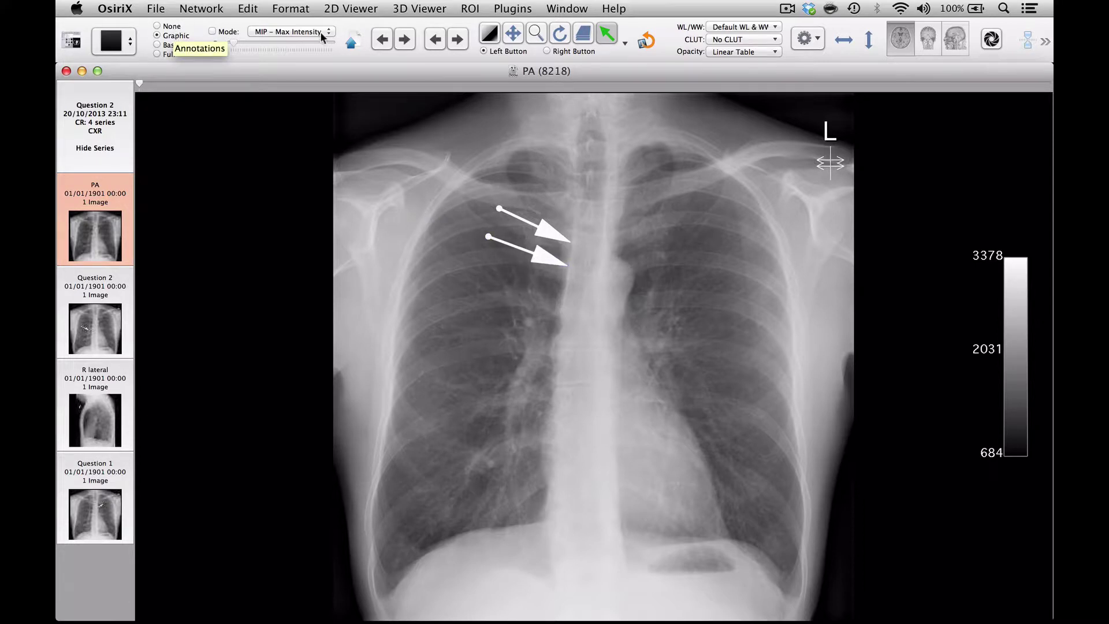
{"action": "left_click", "coordinate": [351, 39]}
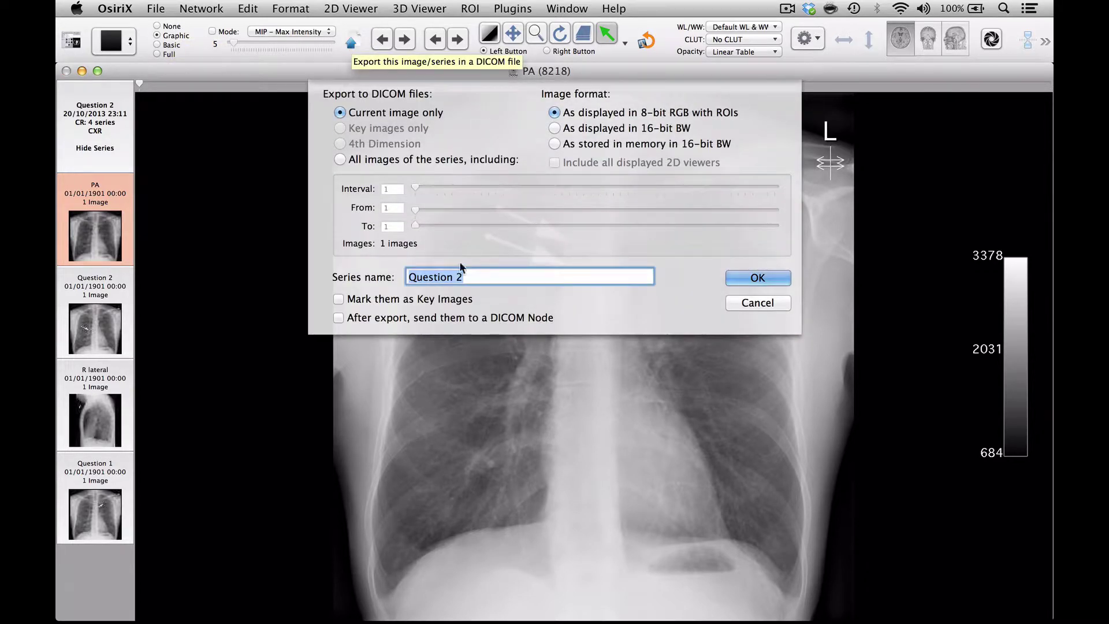
{"action": "key", "text": "Right"}
{"action": "key", "text": "BackSpace"}
{"action": "type", "text": "3"}
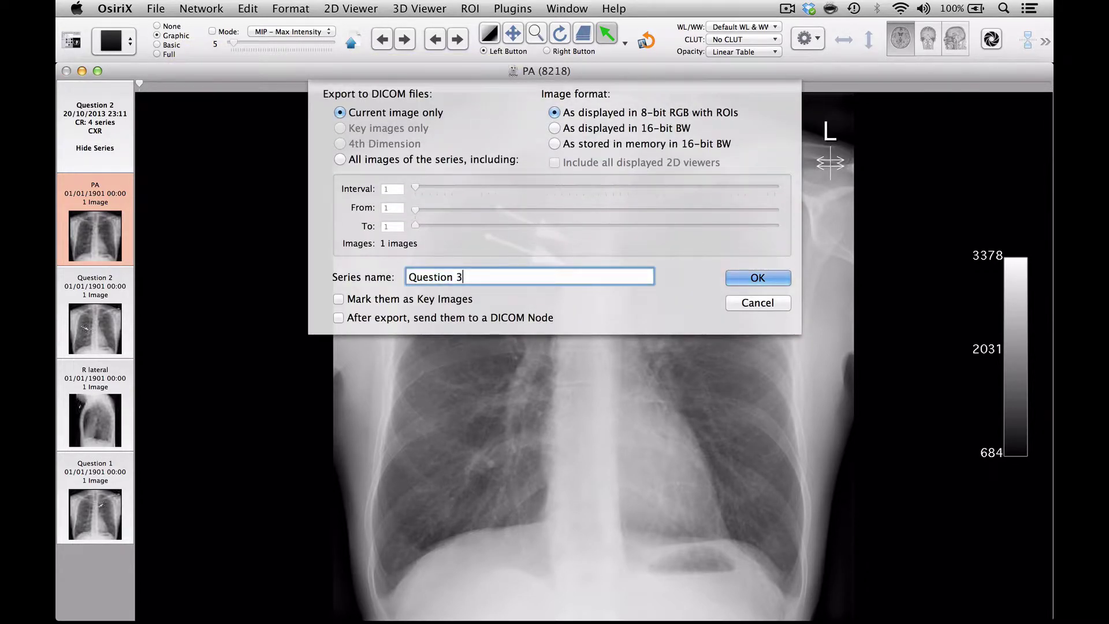
{"action": "left_click", "coordinate": [750, 281]}
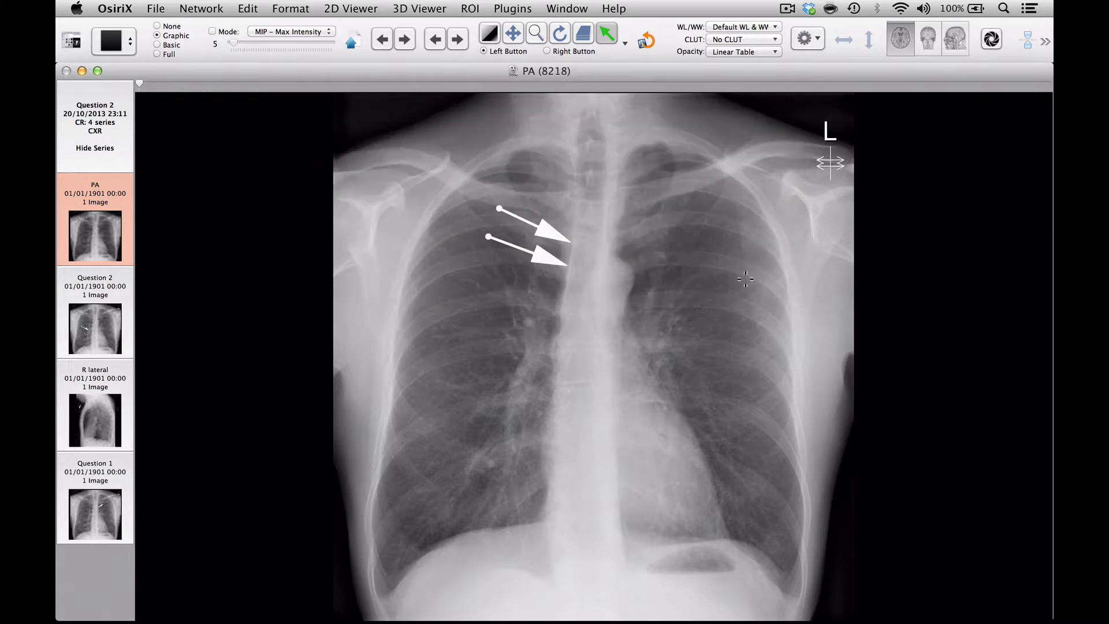
- Return to the database and preview the PA, Question 1, Question 2 and Question 3 series of Anatomy quiz case 007
{"action": "left_click", "coordinate": [73, 40]}
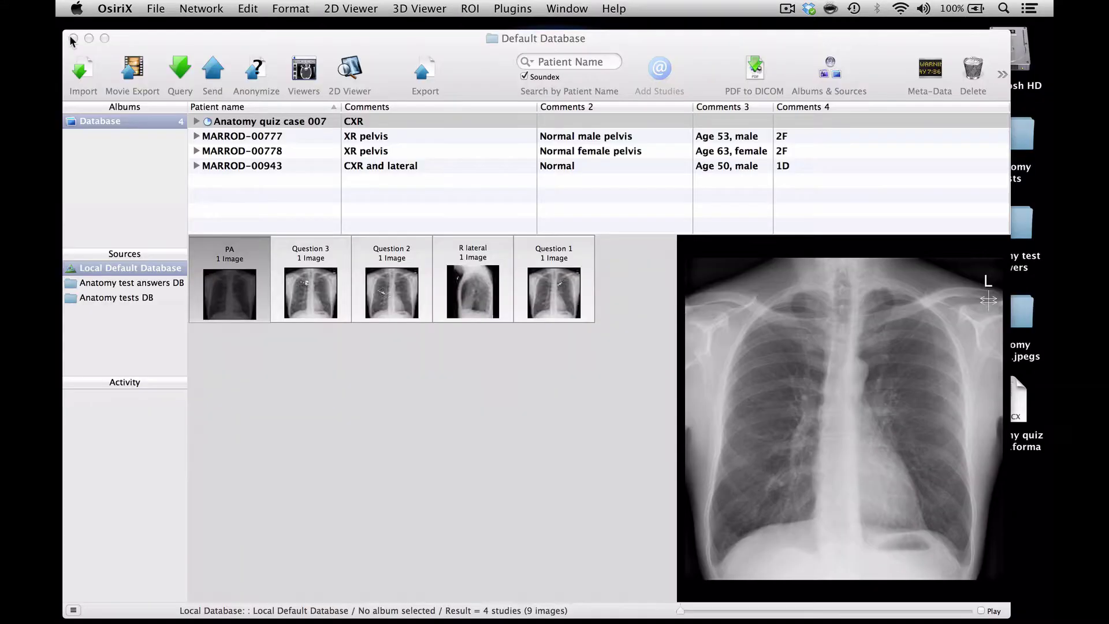
{"action": "left_click", "coordinate": [577, 295]}
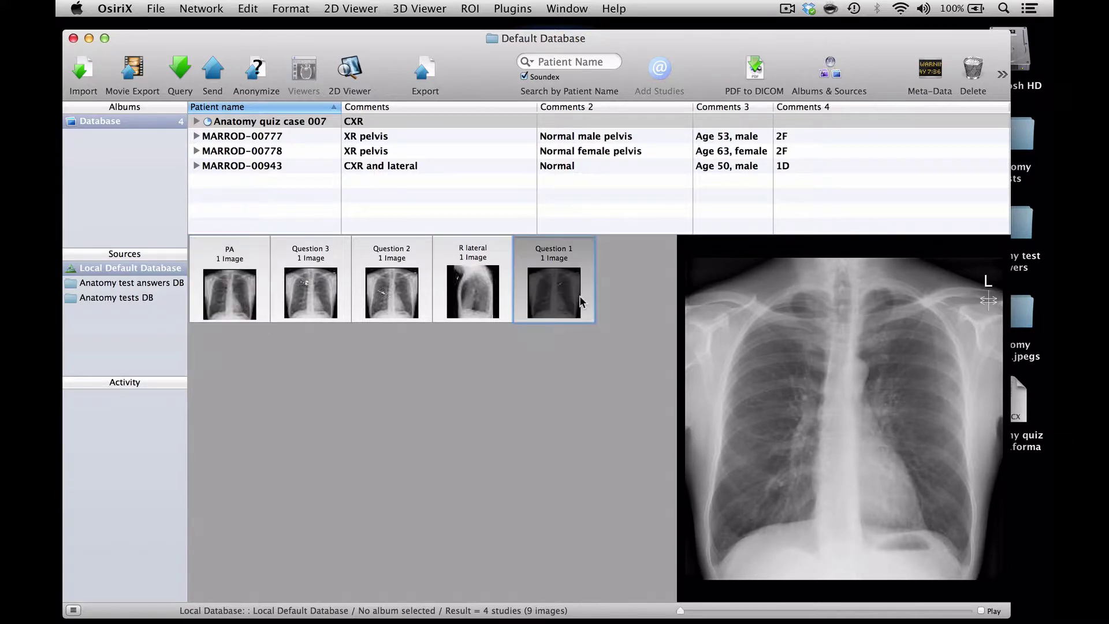
{"action": "left_click", "coordinate": [249, 276]}
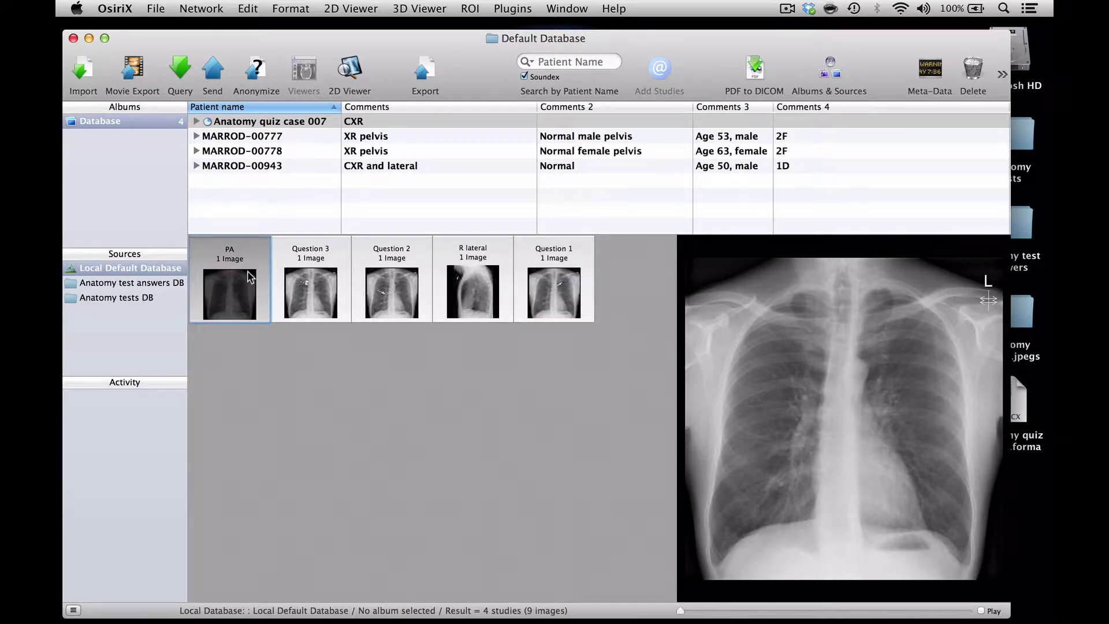
{"action": "left_click", "coordinate": [543, 269]}
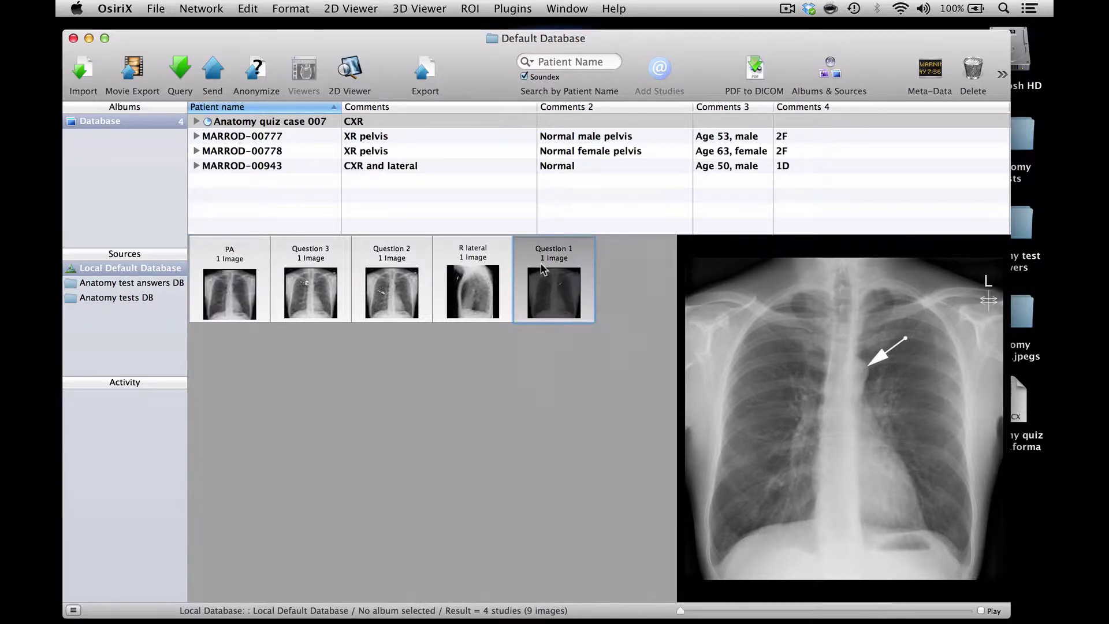
{"action": "left_click", "coordinate": [397, 286]}
{"action": "left_click", "coordinate": [332, 286]}
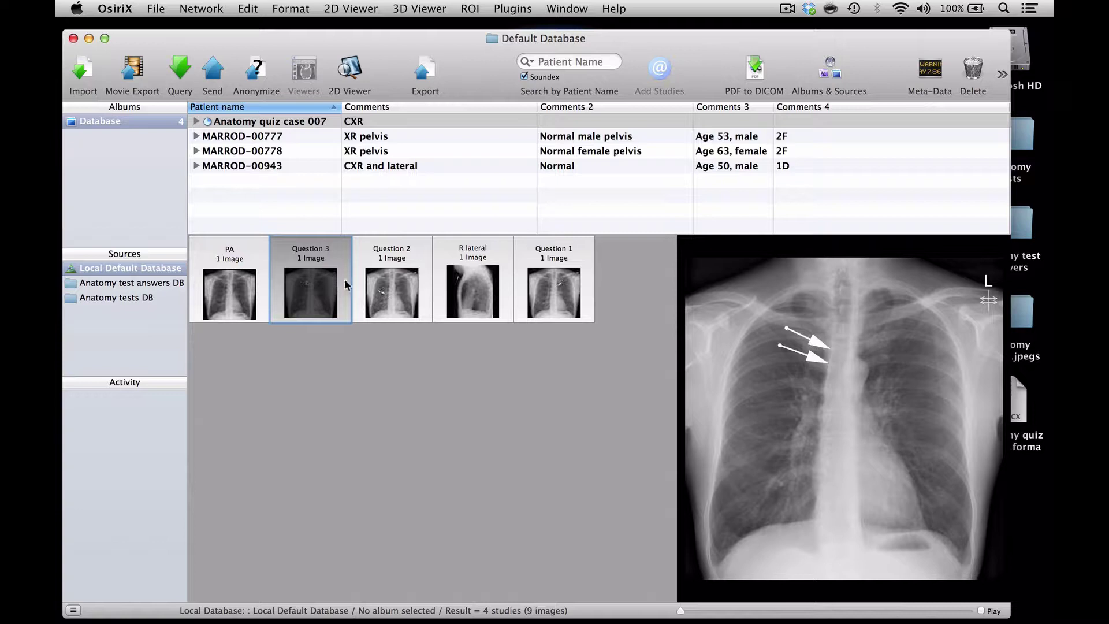
- Open the metadata of the Question 1 series and enable DICOM editing
{"action": "left_click", "coordinate": [578, 279]}
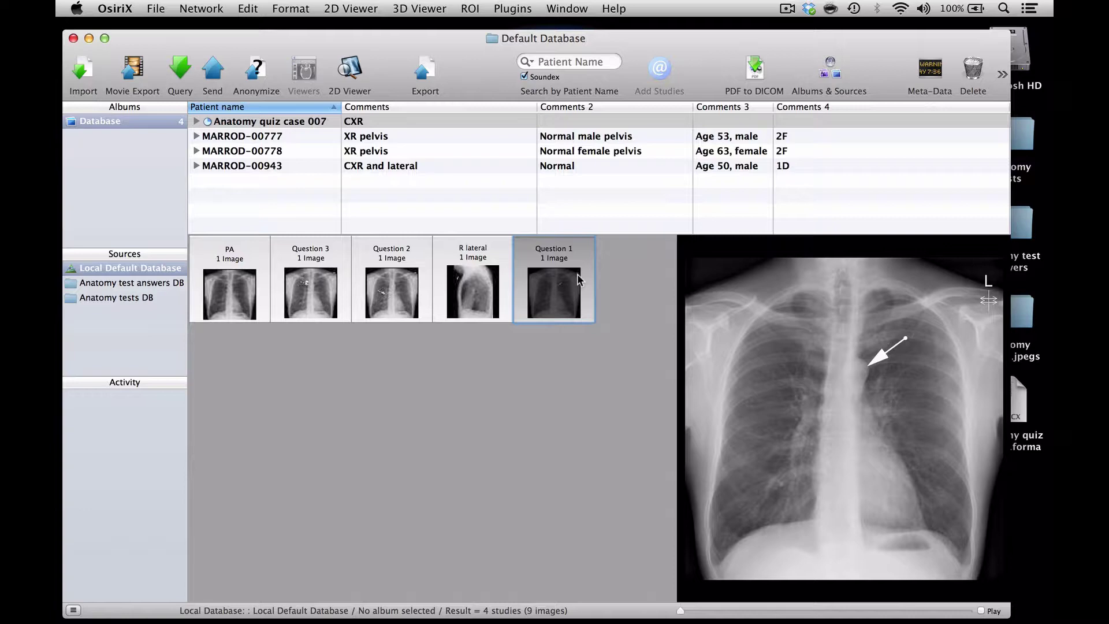
{"action": "left_click", "coordinate": [935, 70]}
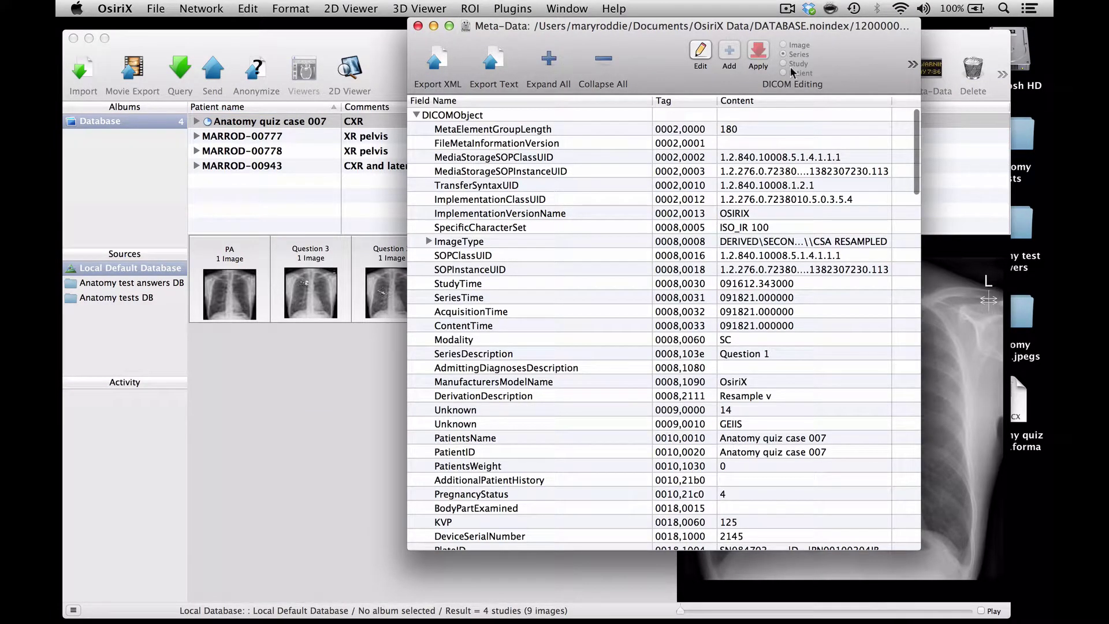
{"action": "left_click", "coordinate": [699, 60]}
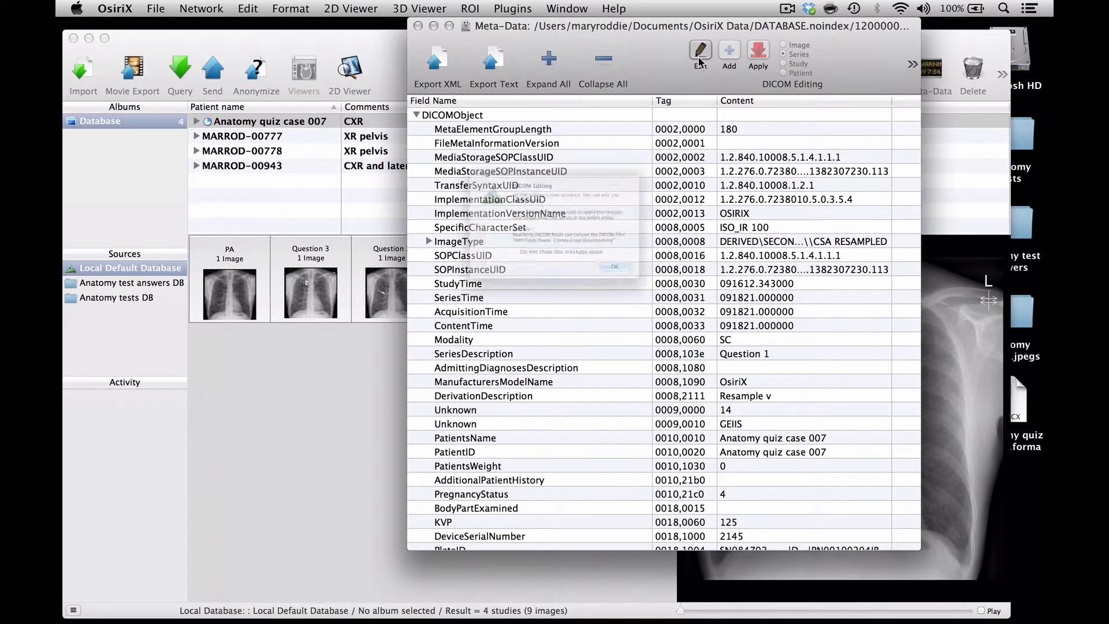
{"action": "left_click", "coordinate": [671, 308]}
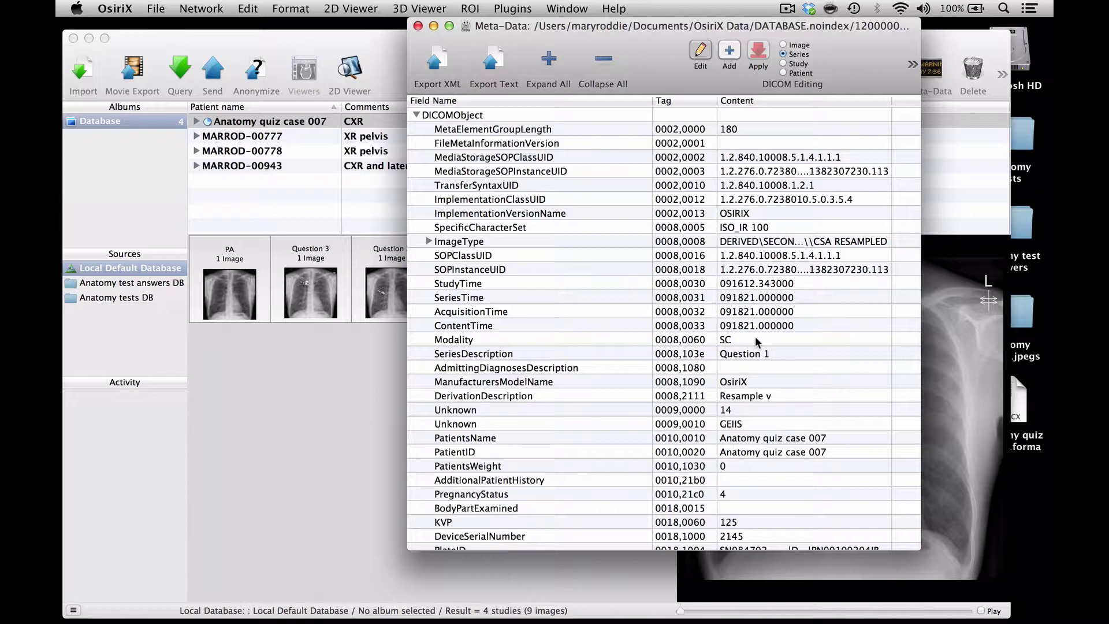
- Set the SeriesNumber of the Question 1 series to 001 and apply the change at series level
{"action": "scroll", "coordinate": [756, 341], "scroll_direction": "down", "scroll_amount": 10}
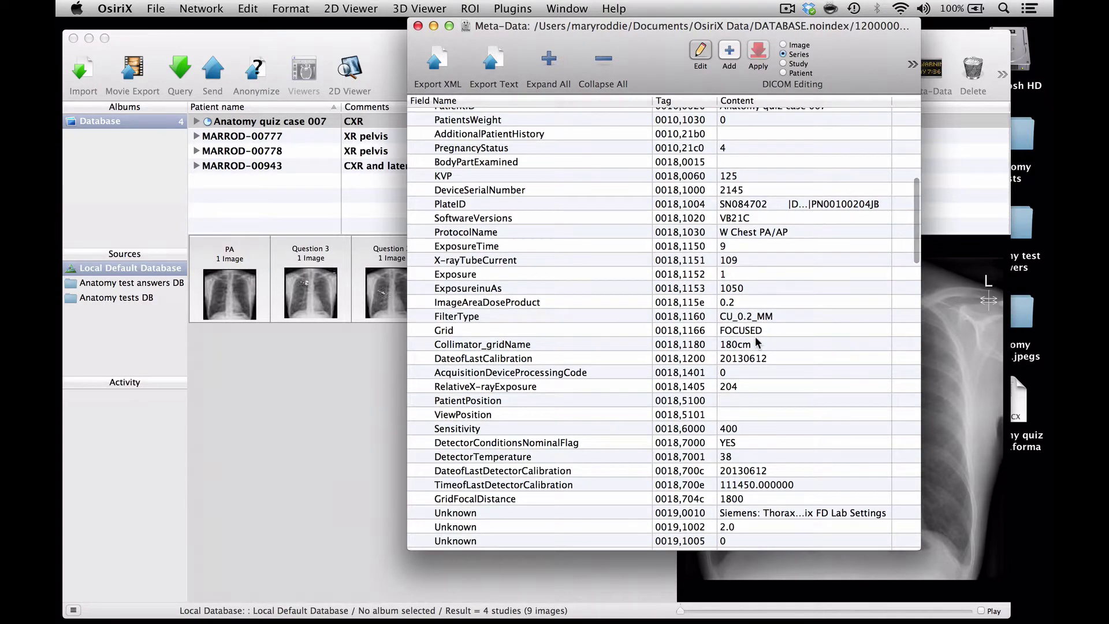
{"action": "scroll", "coordinate": [756, 342], "scroll_direction": "down", "scroll_amount": 5}
{"action": "scroll", "coordinate": [756, 342], "scroll_direction": "down", "scroll_amount": 10}
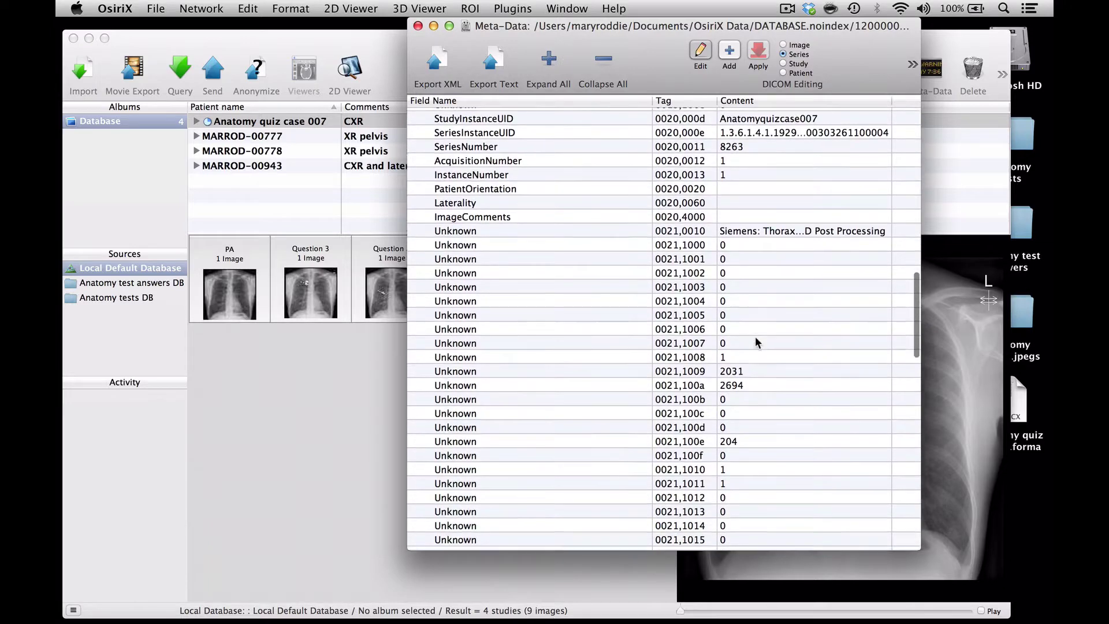
{"action": "scroll", "coordinate": [755, 342], "scroll_direction": "up", "scroll_amount": 2}
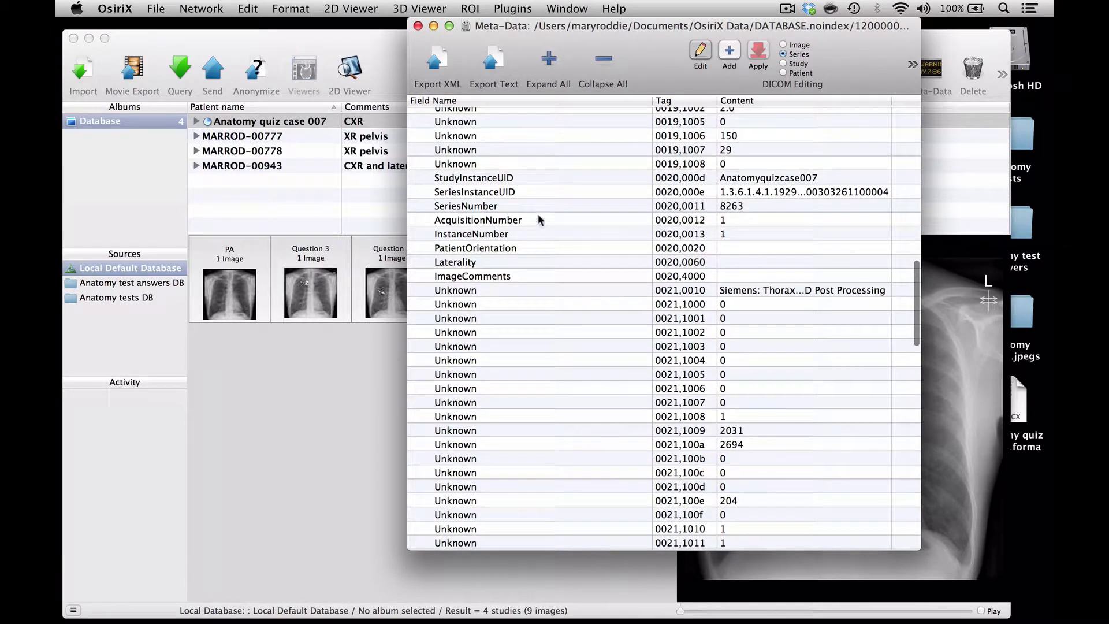
{"action": "left_click", "coordinate": [535, 207]}
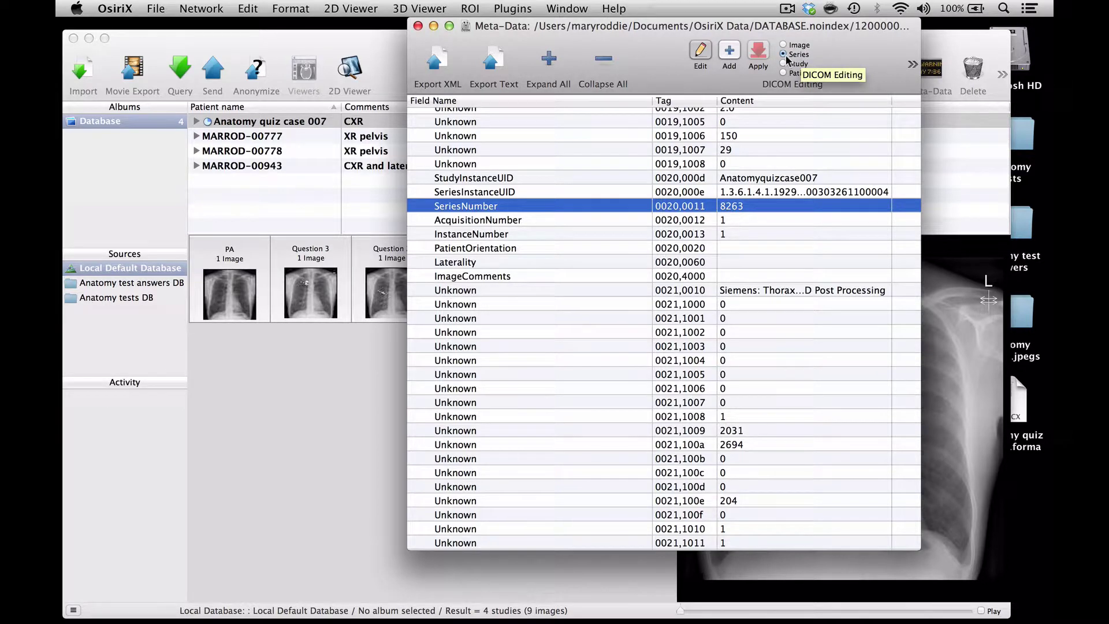
{"action": "double_click", "coordinate": [734, 208]}
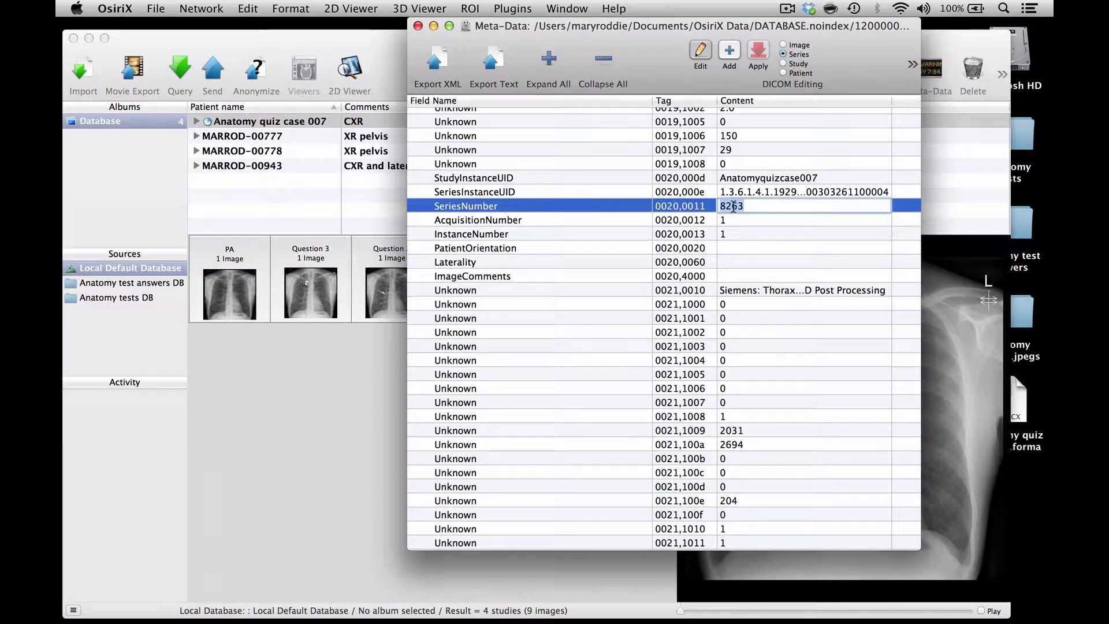
{"action": "type", "text": "00"}
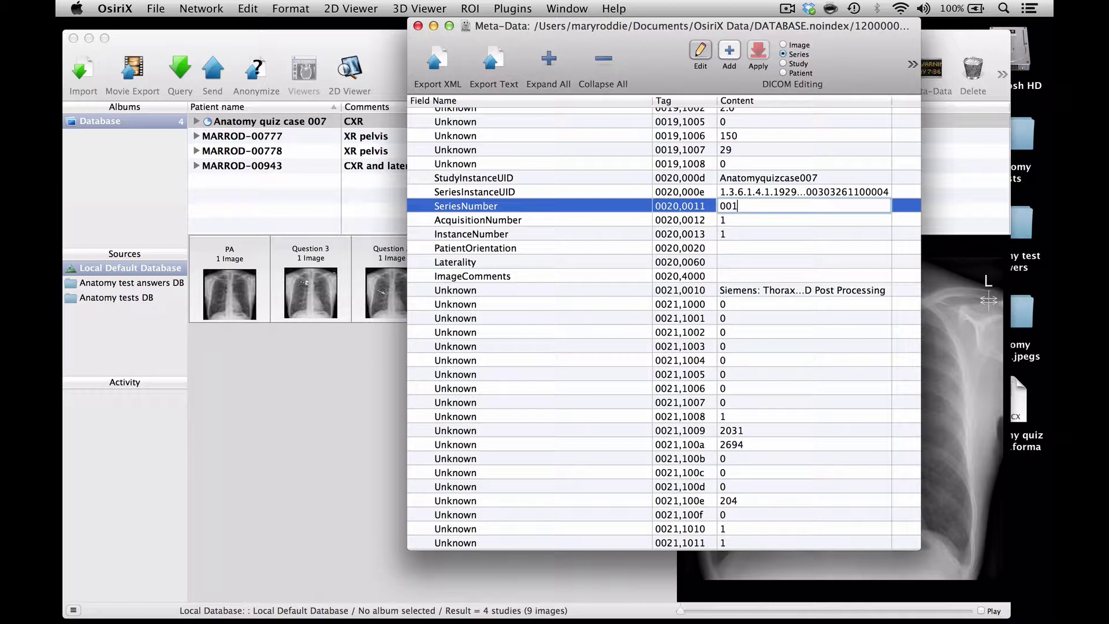
{"action": "type", "text": "1"}
{"action": "key", "text": "Return"}
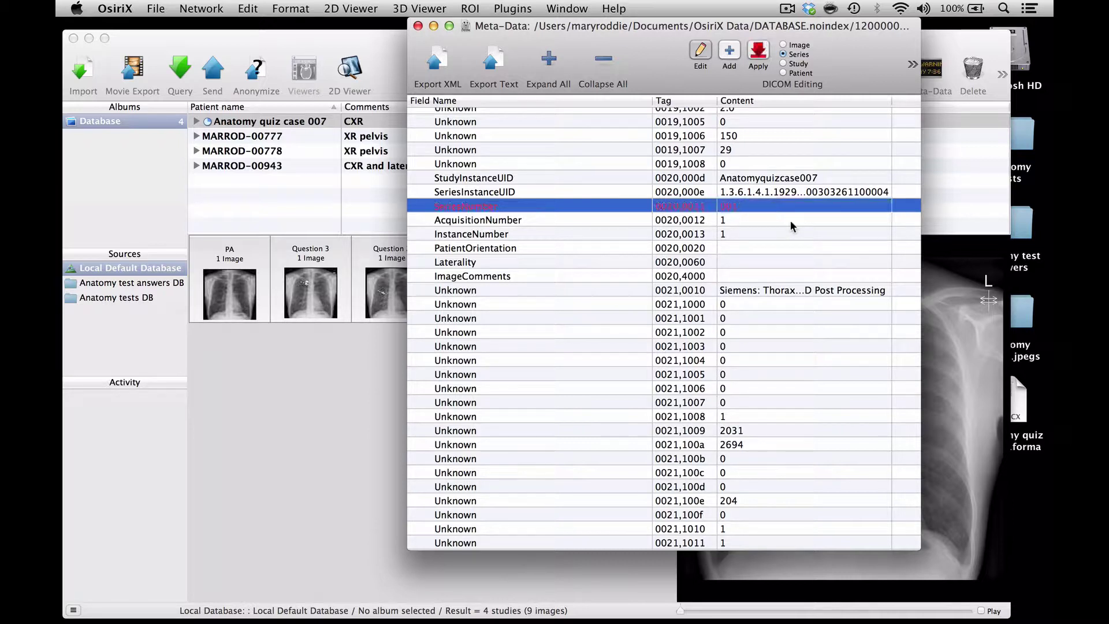
{"action": "left_click", "coordinate": [758, 49]}
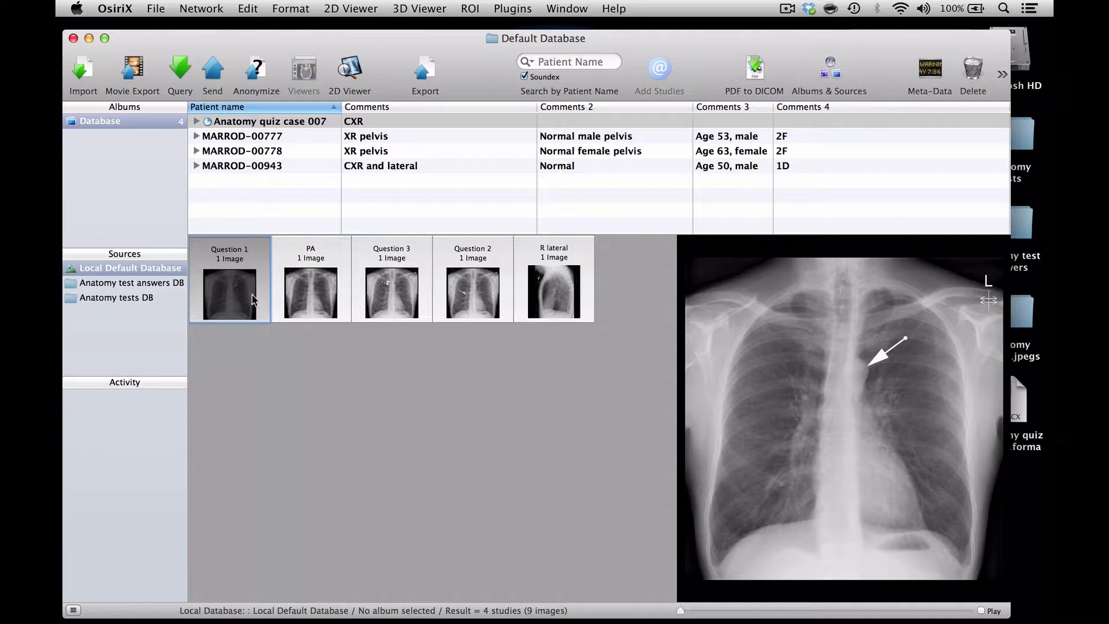
- Edit the metadata of the Question 2 series, setting its SeriesNumber to 002, and apply the change
{"action": "left_click", "coordinate": [463, 285]}
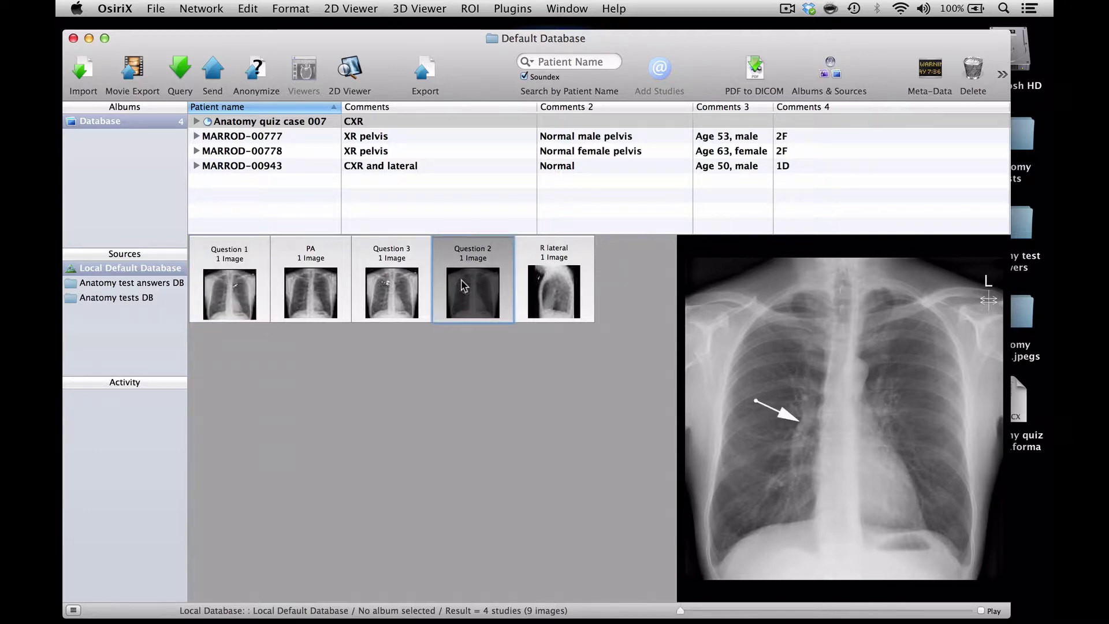
{"action": "left_click", "coordinate": [922, 69]}
{"action": "left_click", "coordinate": [701, 50]}
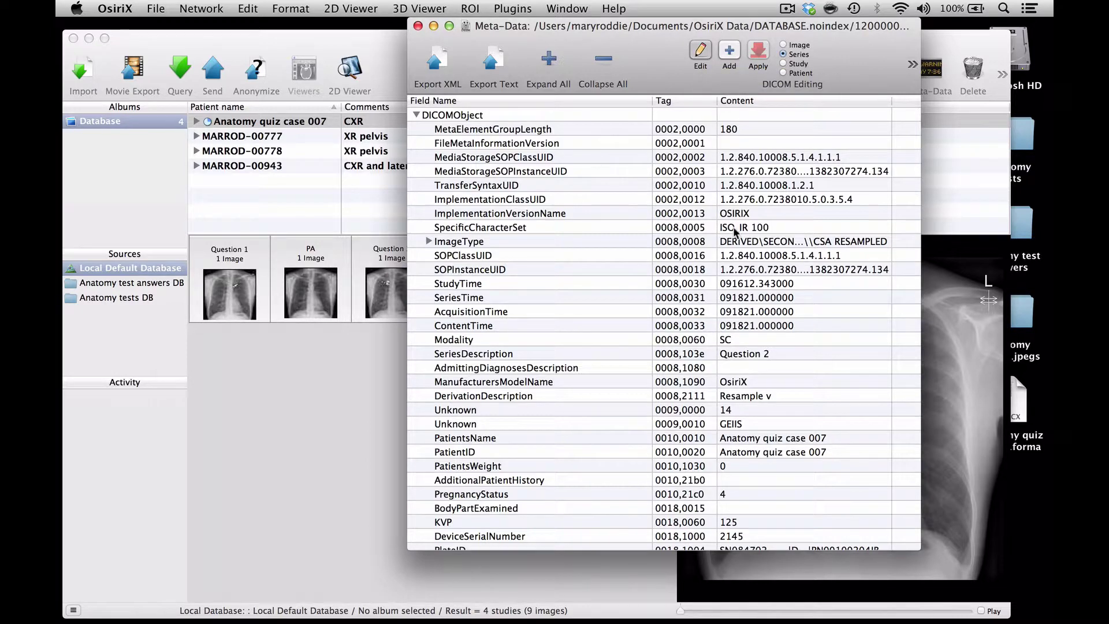
{"action": "scroll", "coordinate": [739, 242], "scroll_direction": "down", "scroll_amount": 15}
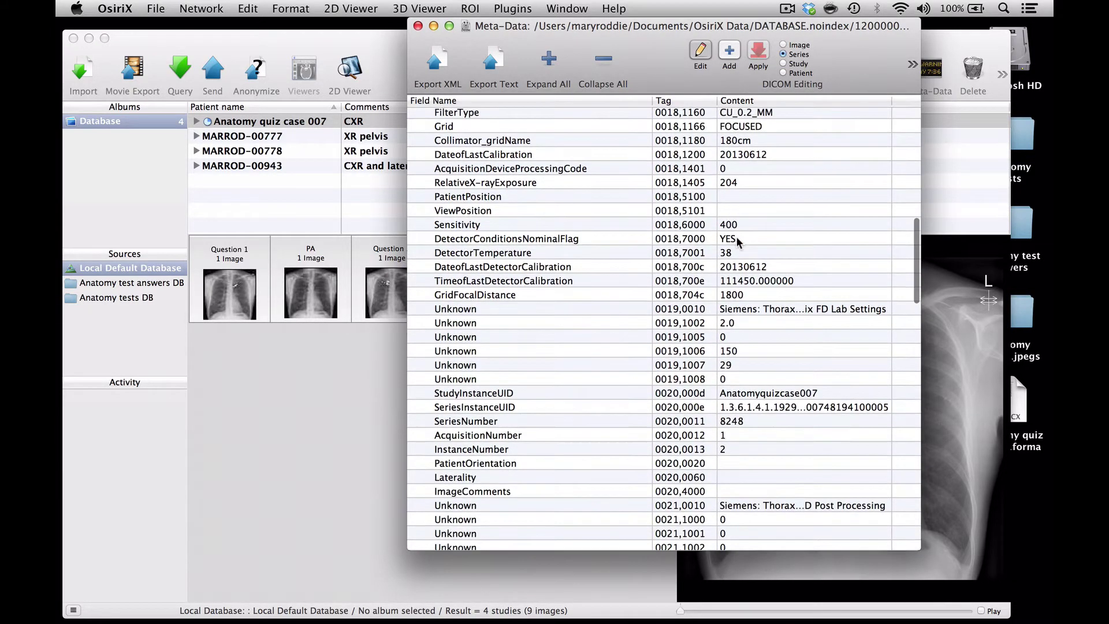
{"action": "scroll", "coordinate": [737, 238], "scroll_direction": "down", "scroll_amount": 4}
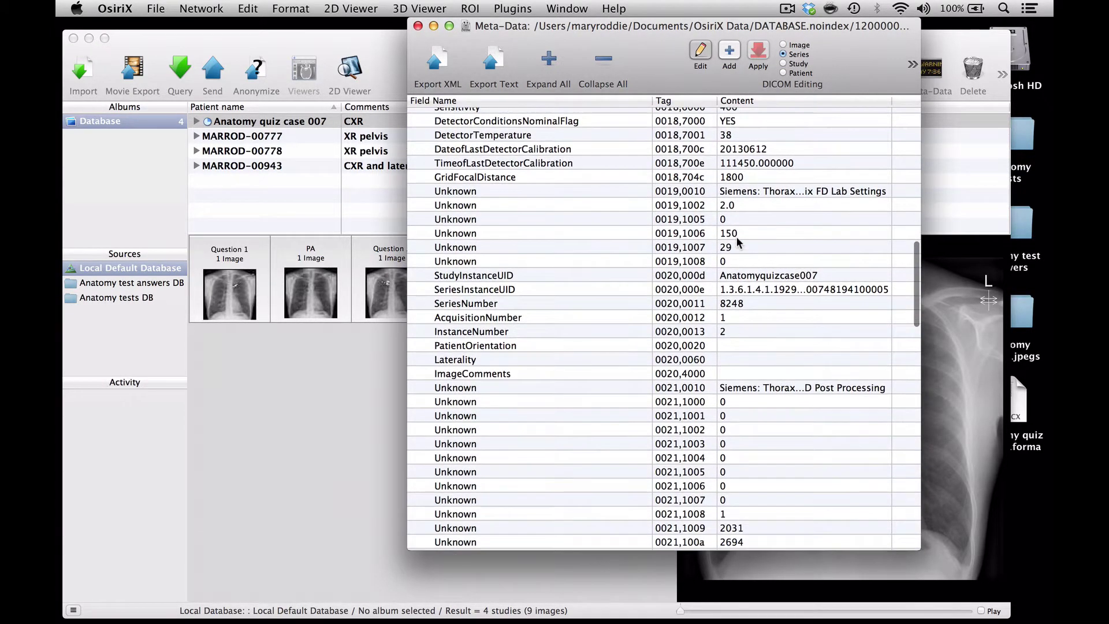
{"action": "left_click", "coordinate": [734, 303]}
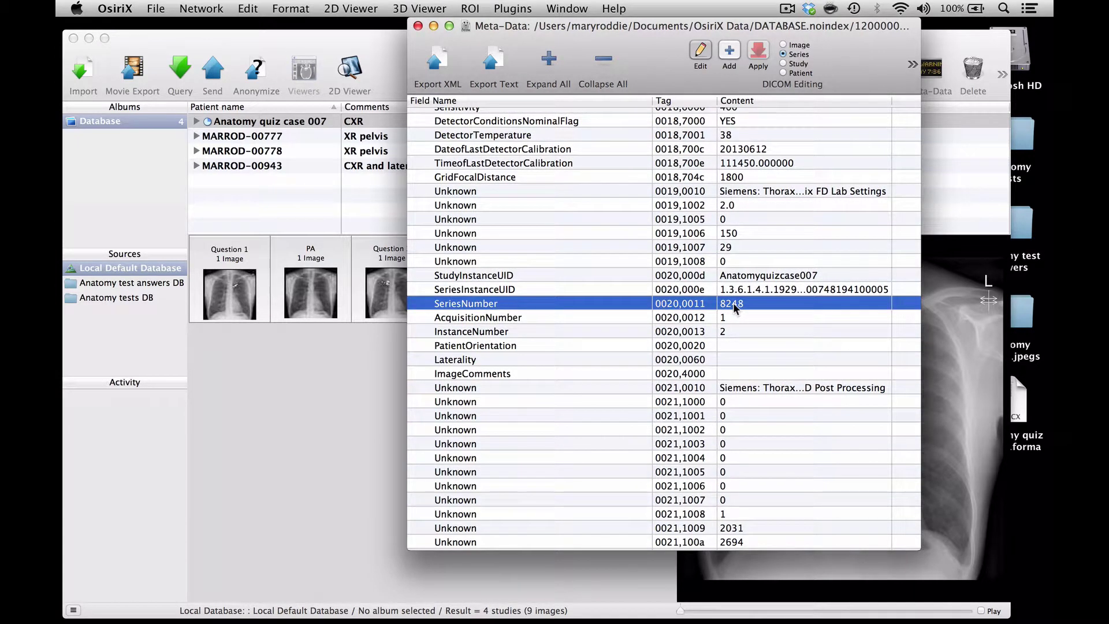
{"action": "left_click", "coordinate": [733, 303]}
{"action": "type", "text": "002"}
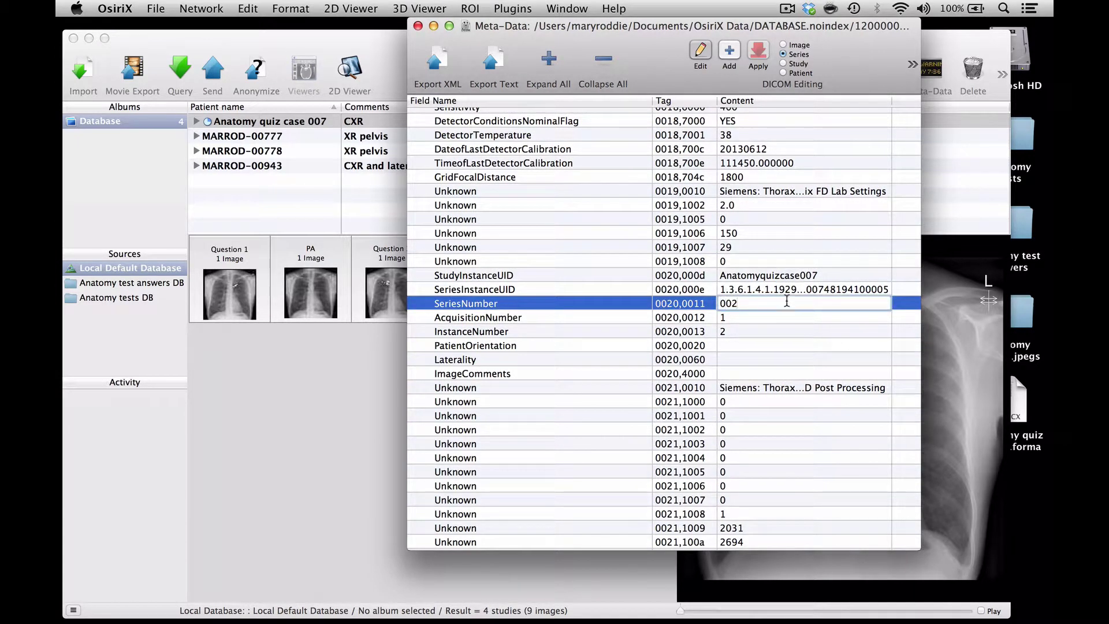
{"action": "left_click", "coordinate": [758, 52]}
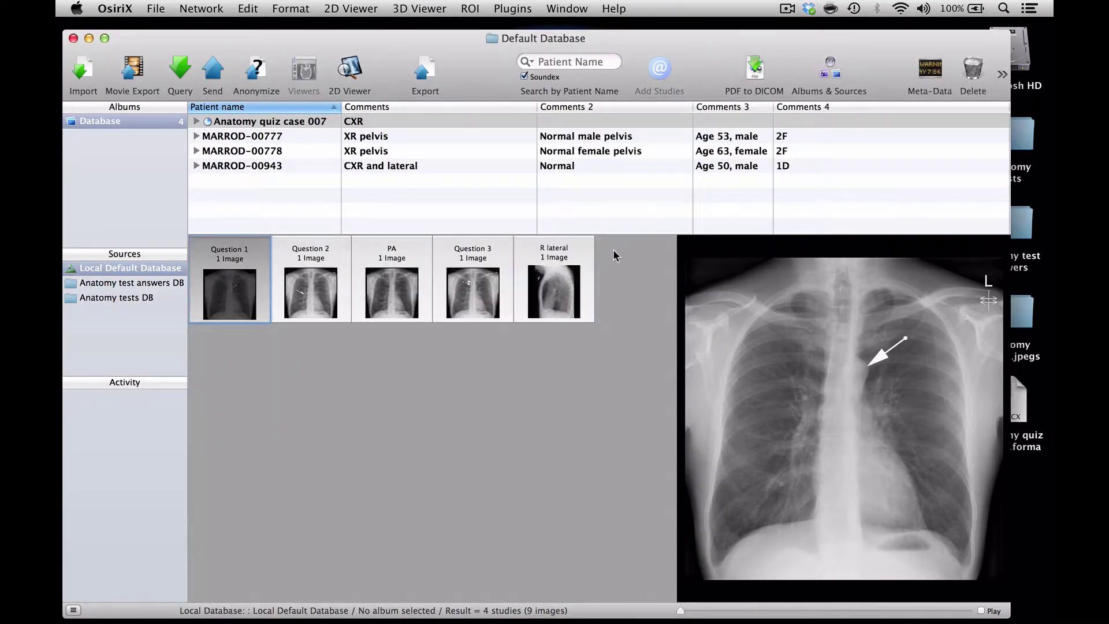
- Edit the metadata of the Question 3 series, setting its SeriesNumber to 003, and apply the change
{"action": "left_click", "coordinate": [489, 267]}
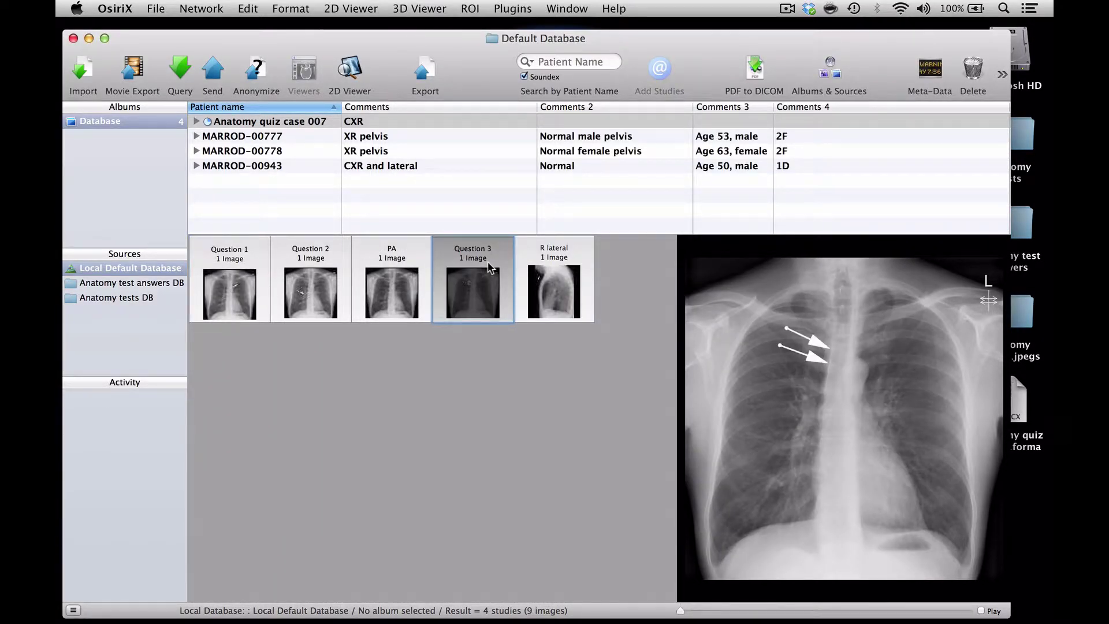
{"action": "left_click", "coordinate": [924, 69]}
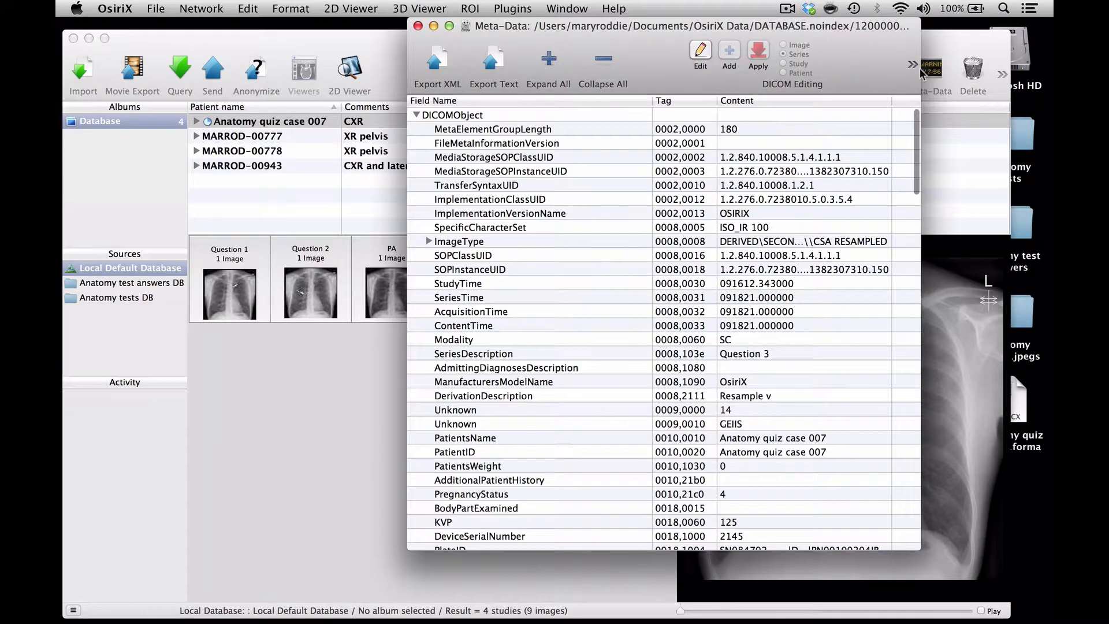
{"action": "left_click", "coordinate": [701, 52]}
{"action": "scroll", "coordinate": [817, 264], "scroll_direction": "down", "scroll_amount": 15}
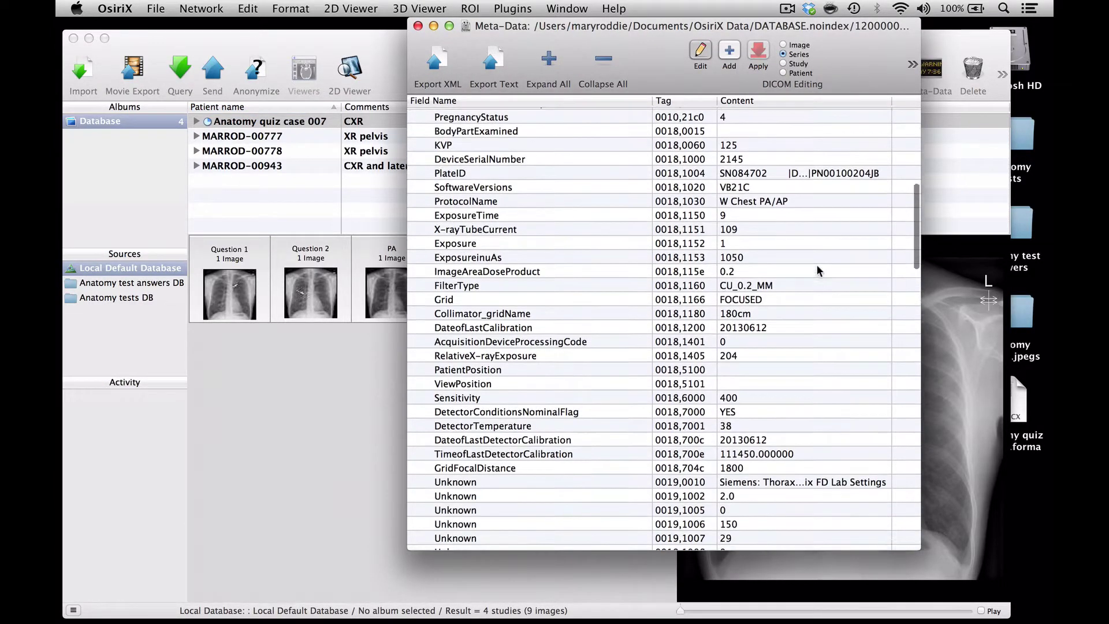
{"action": "scroll", "coordinate": [817, 266], "scroll_direction": "down", "scroll_amount": 1}
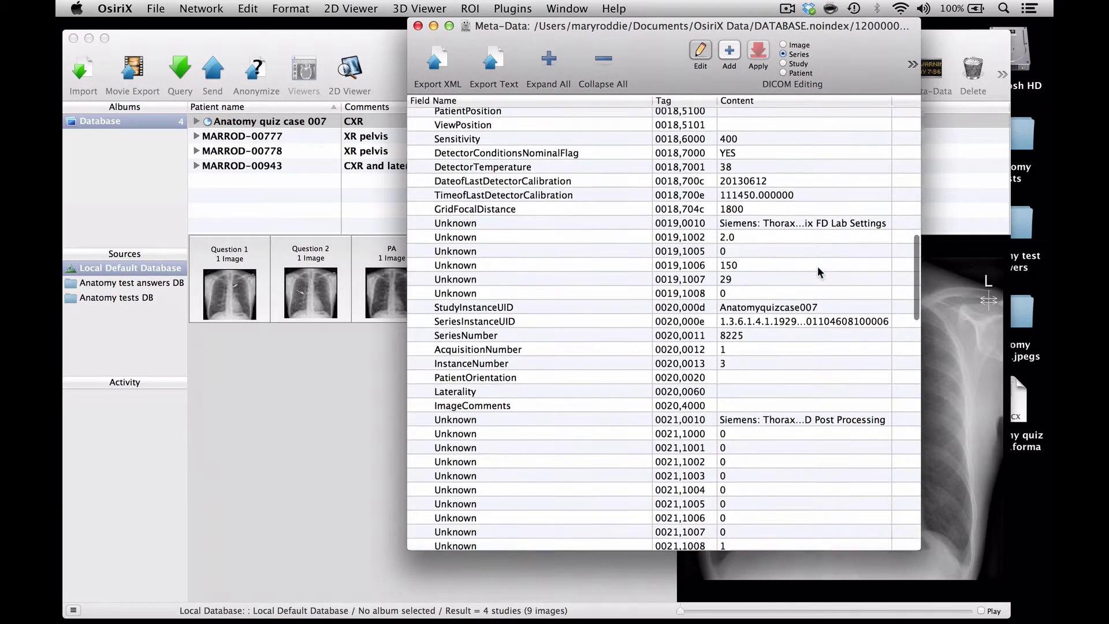
{"action": "double_click", "coordinate": [730, 335]}
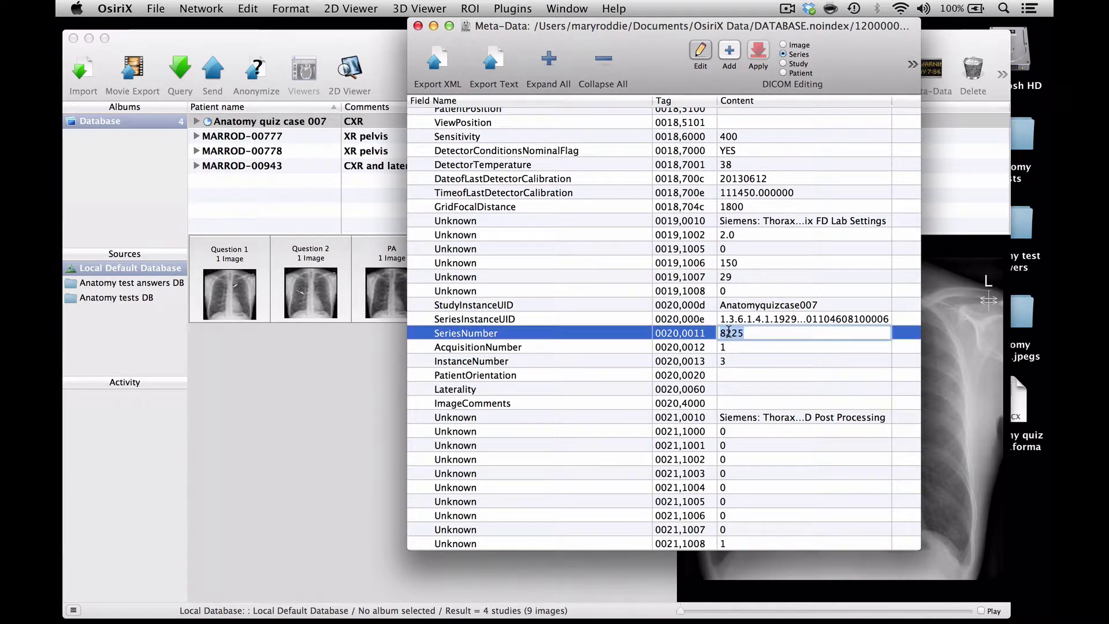
{"action": "type", "text": "003"}
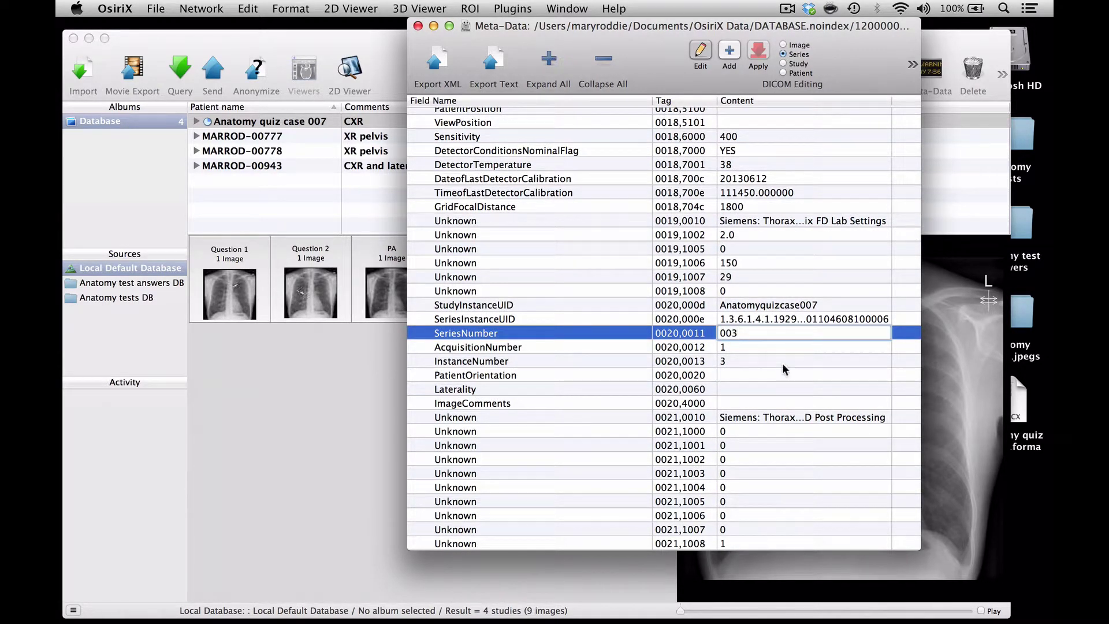
{"action": "key", "text": "Return"}
{"action": "left_click", "coordinate": [758, 55]}
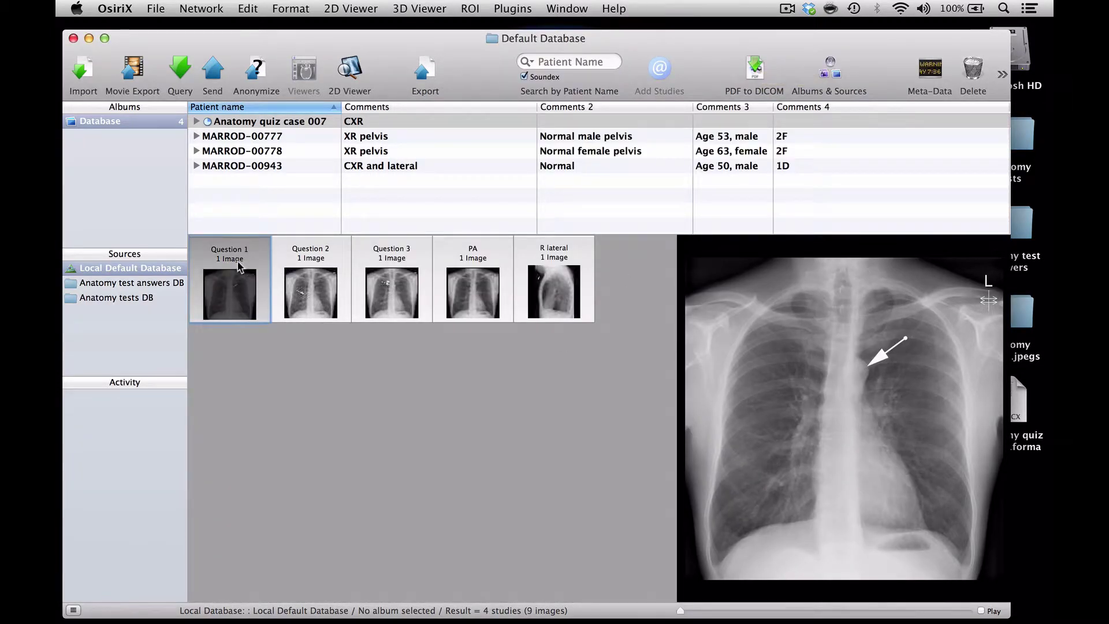
- View the Question 2, Question 3 and PA series of Anatomy quiz case 007 in sequence
{"action": "left_click", "coordinate": [298, 269]}
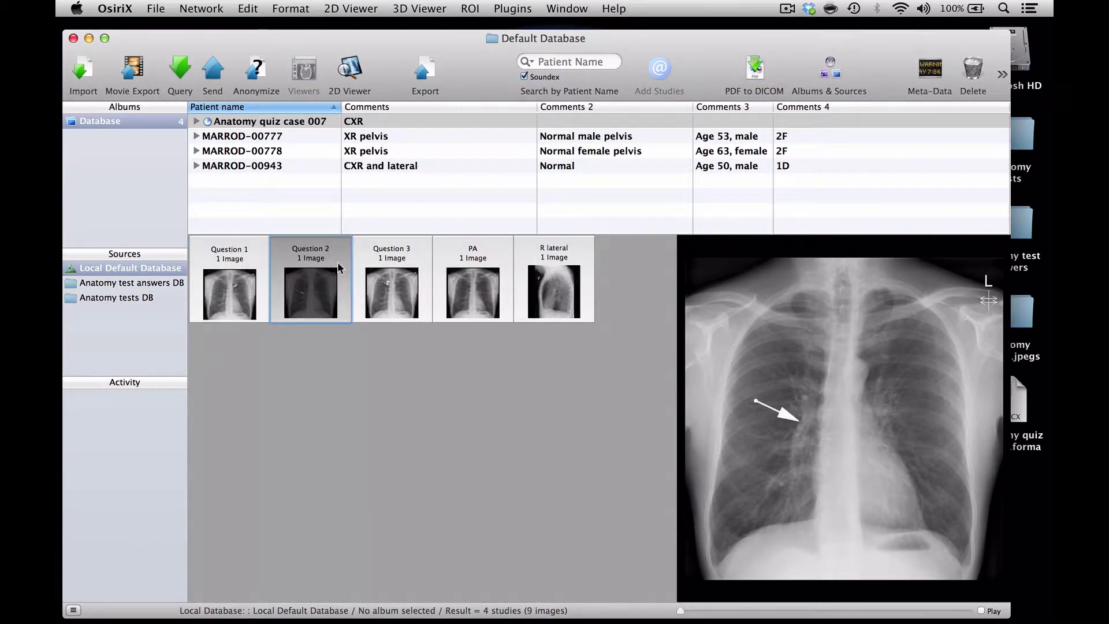
{"action": "left_click", "coordinate": [389, 272]}
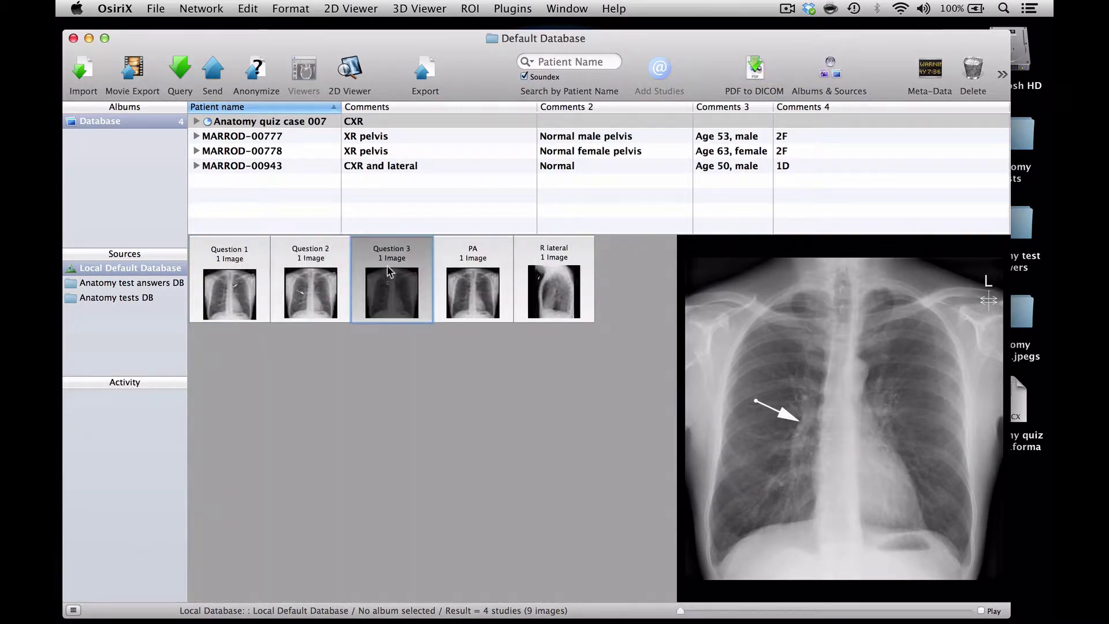
{"action": "left_click", "coordinate": [467, 277]}
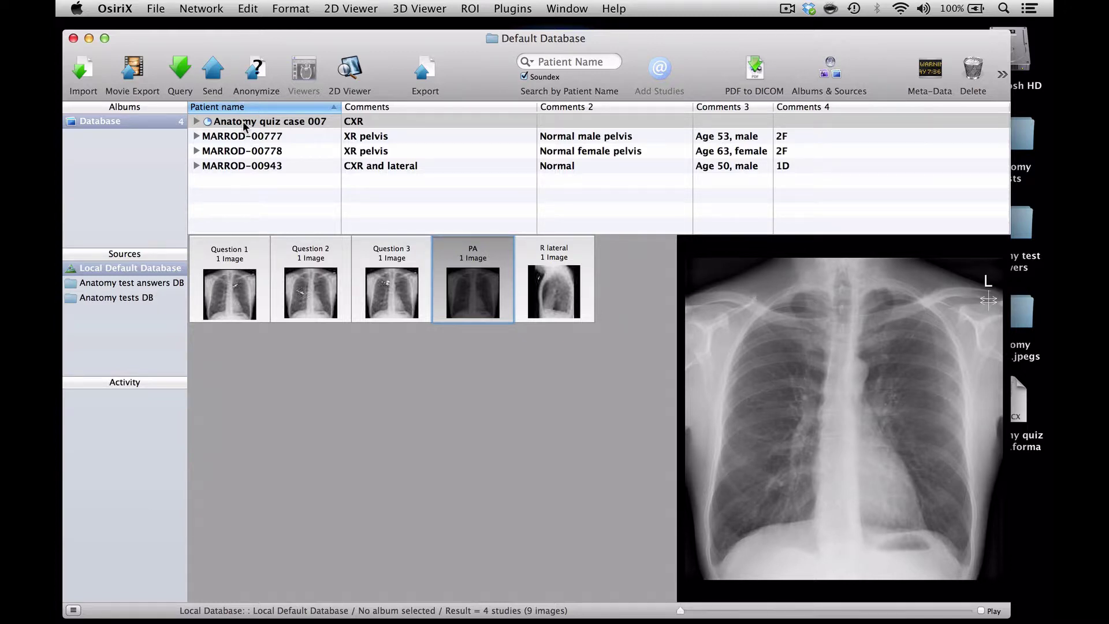
- Copy Anatomy quiz case 007 from the local default database into Anatomy tests DB and open that database
{"action": "left_click", "coordinate": [243, 120]}
{"action": "left_click_drag", "start_coordinate": [234, 122], "coordinate": [133, 299]}
{"action": "left_click", "coordinate": [108, 298]}
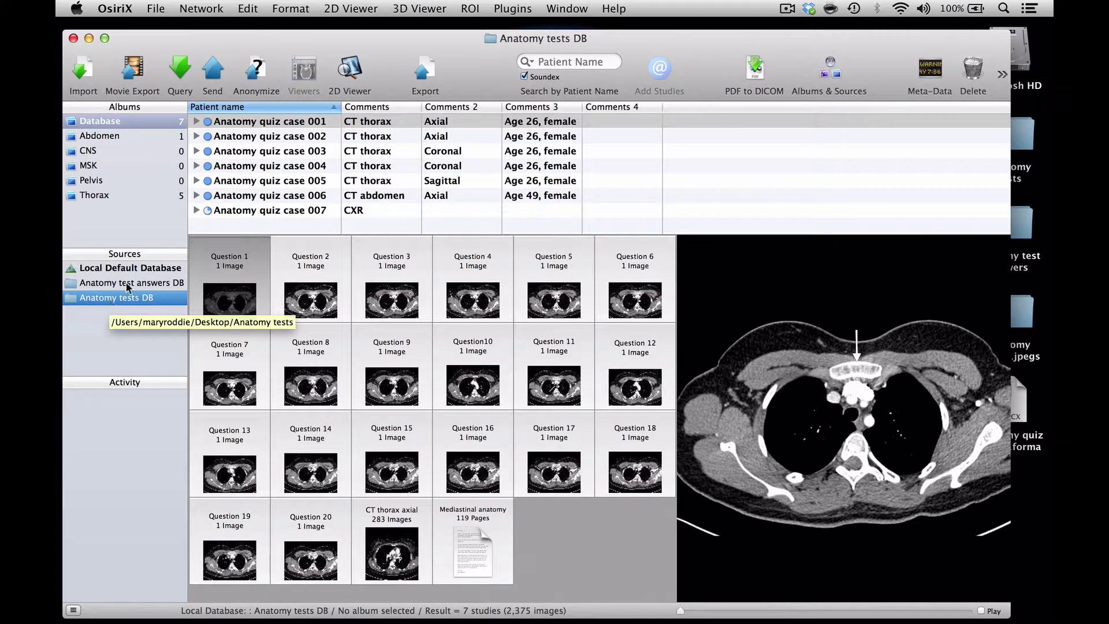
- Check the series of Anatomy quiz case 007 in Anatomy tests DB, viewing the question and PA images
{"action": "left_click", "coordinate": [222, 209]}
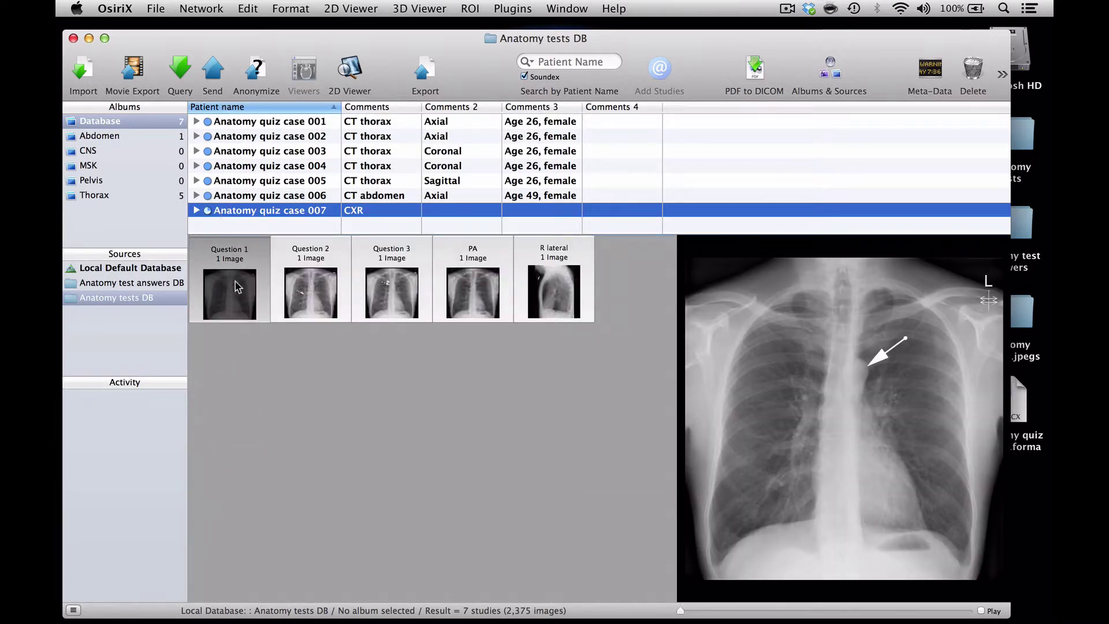
{"action": "left_click", "coordinate": [390, 276]}
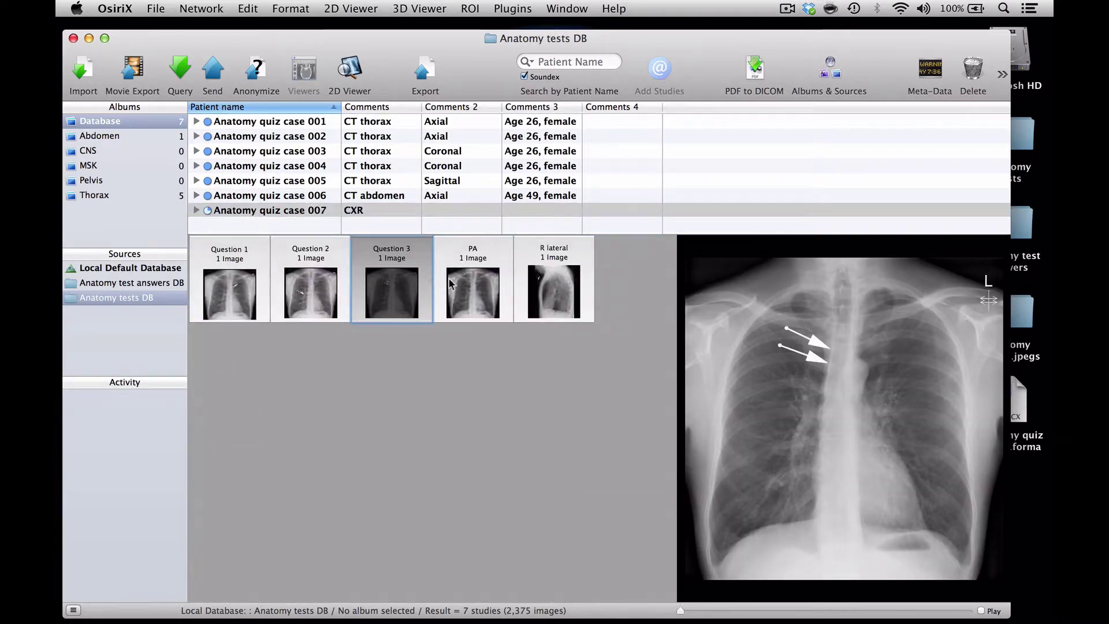
{"action": "left_click", "coordinate": [462, 284]}
{"action": "left_click", "coordinate": [321, 283]}
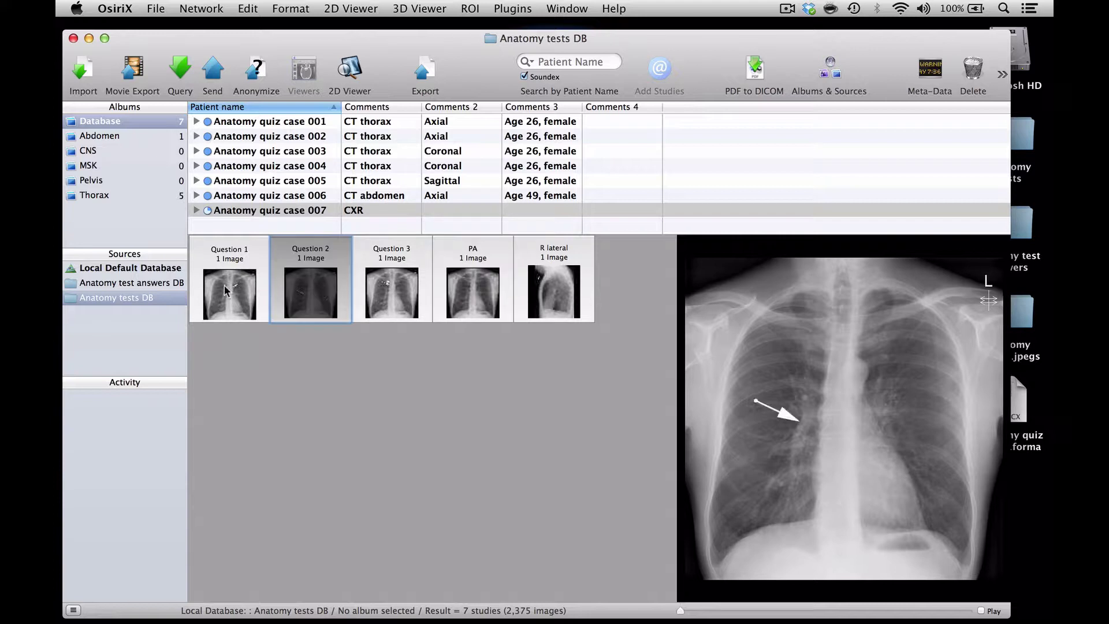
{"action": "left_click", "coordinate": [224, 286]}
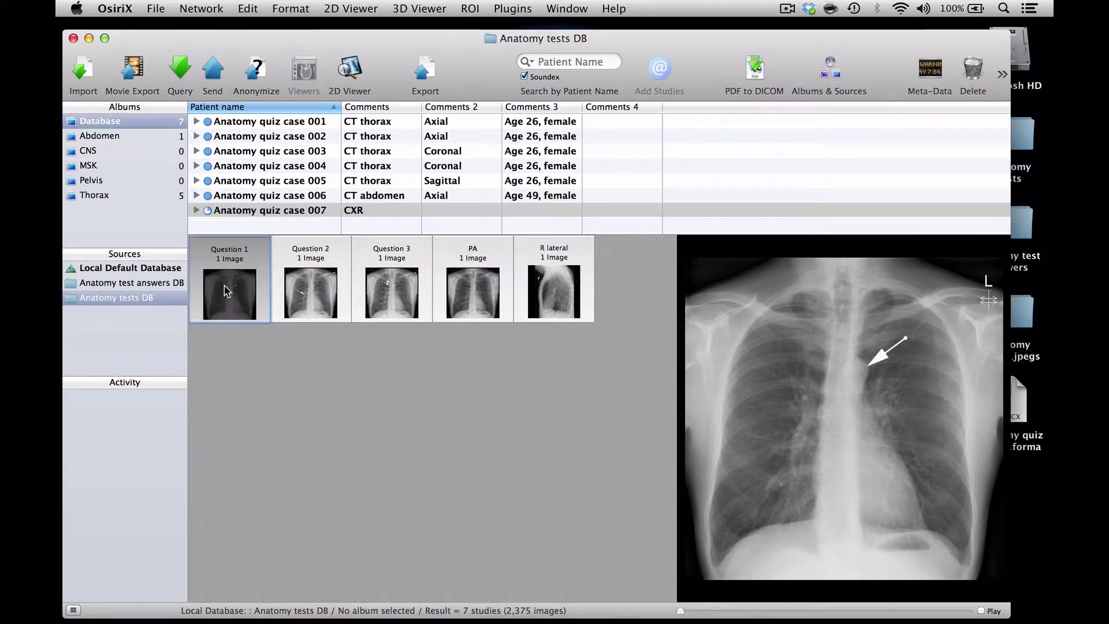
- Copy Anatomy quiz case 007 from Anatomy tests DB into Anatomy test answers DB and open the answers database
{"action": "left_click", "coordinate": [145, 285]}
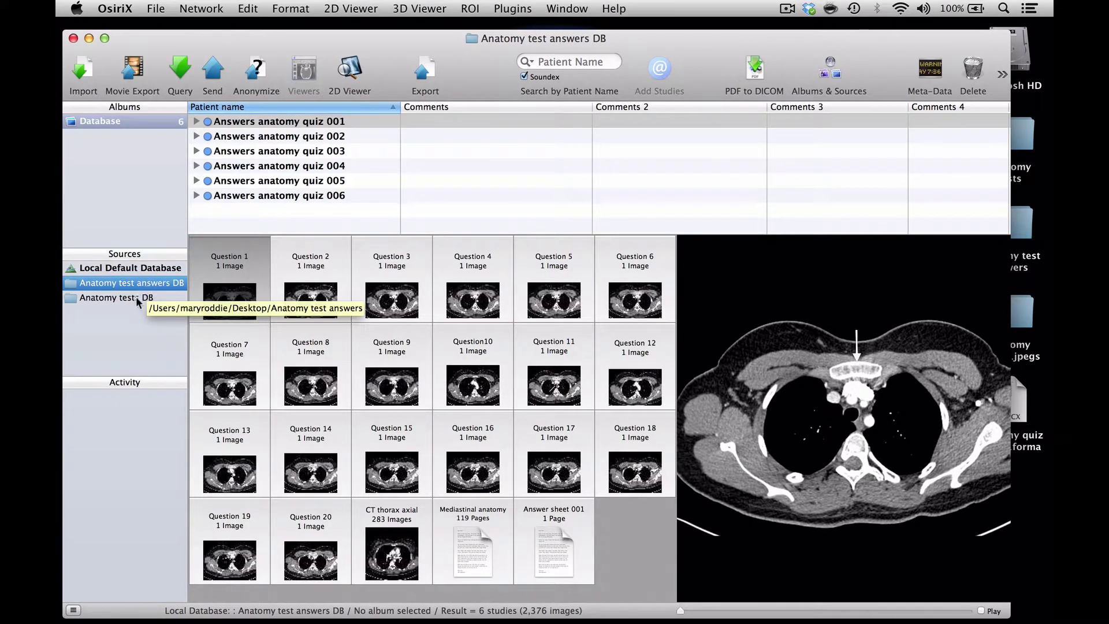
{"action": "left_click", "coordinate": [135, 298]}
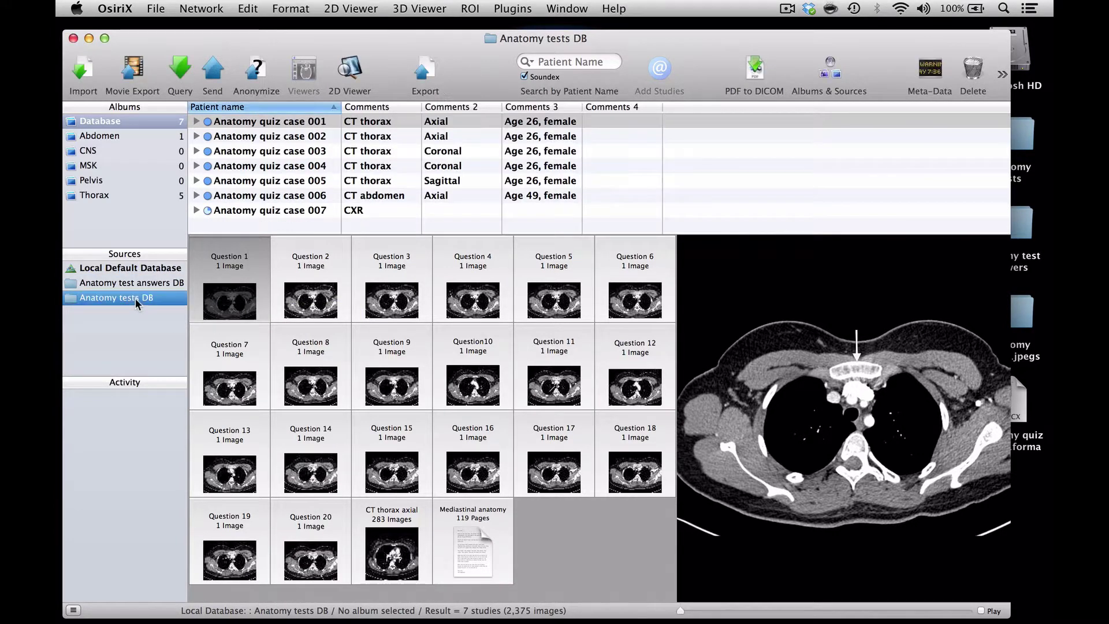
{"action": "left_click_drag", "start_coordinate": [252, 213], "coordinate": [156, 286]}
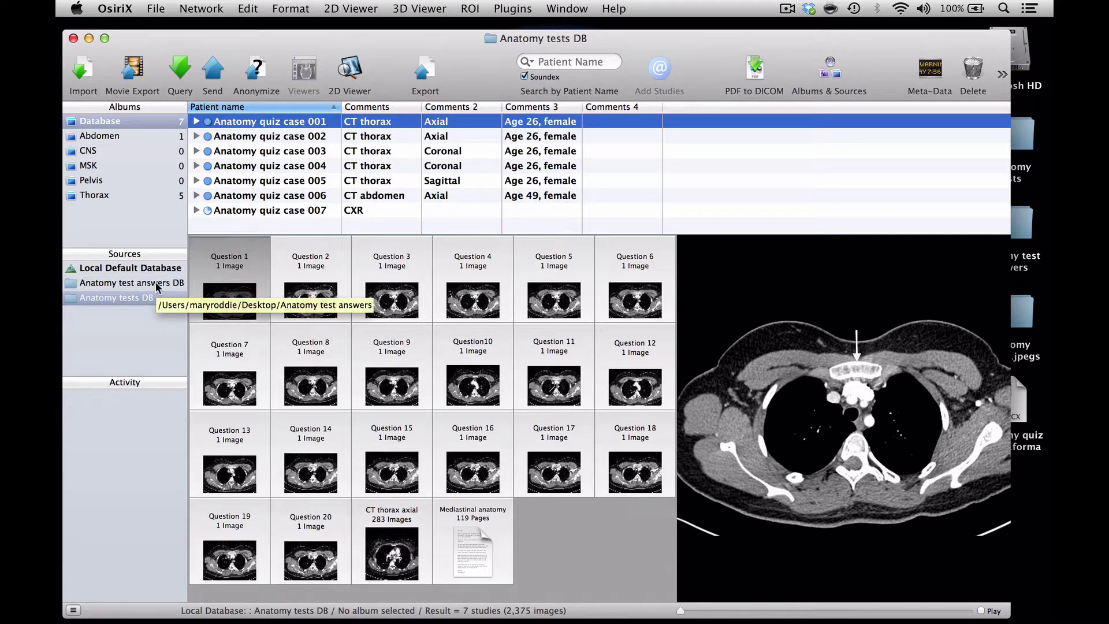
{"action": "left_click", "coordinate": [136, 300]}
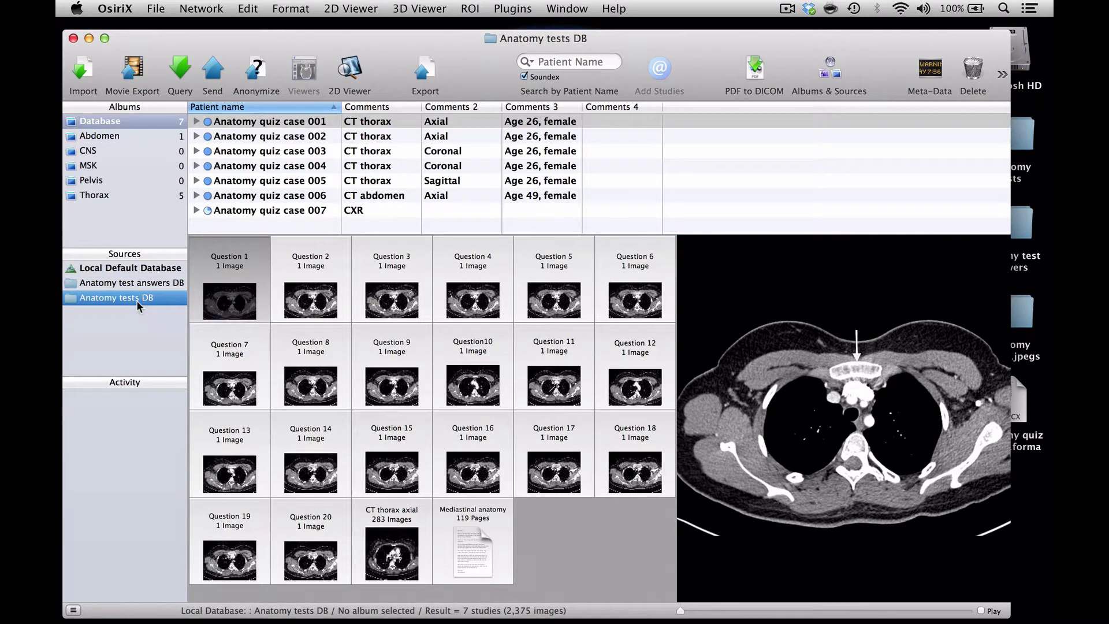
{"action": "left_click", "coordinate": [118, 283]}
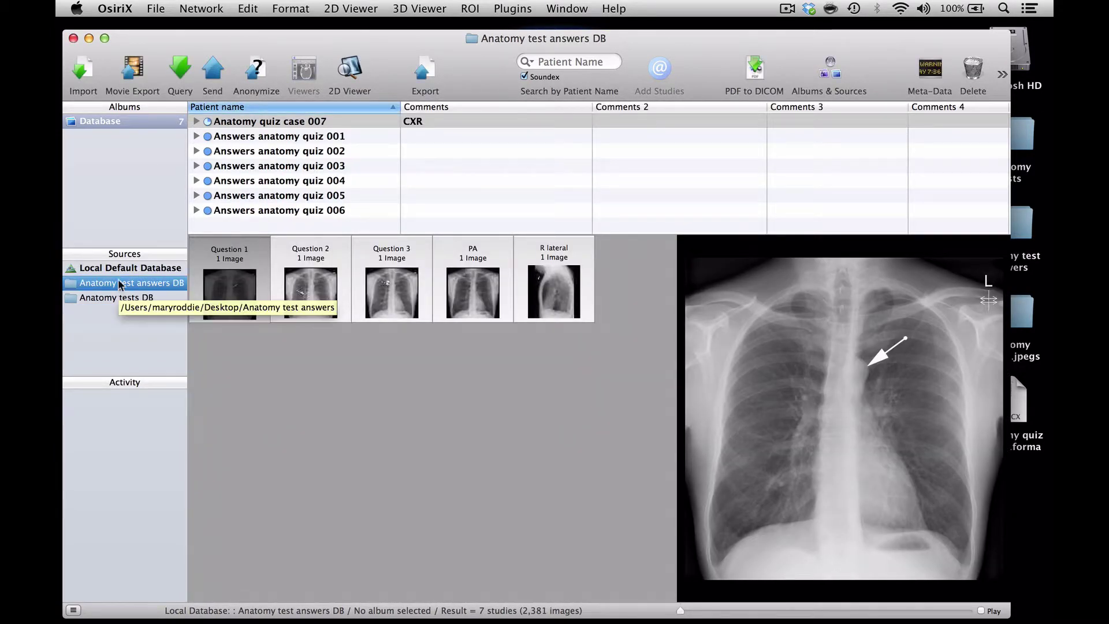
- Start anonymizing Anatomy quiz case 007 in the answers database, with PatientID set to "Answers antomy quiz 007"
{"action": "left_click", "coordinate": [269, 122]}
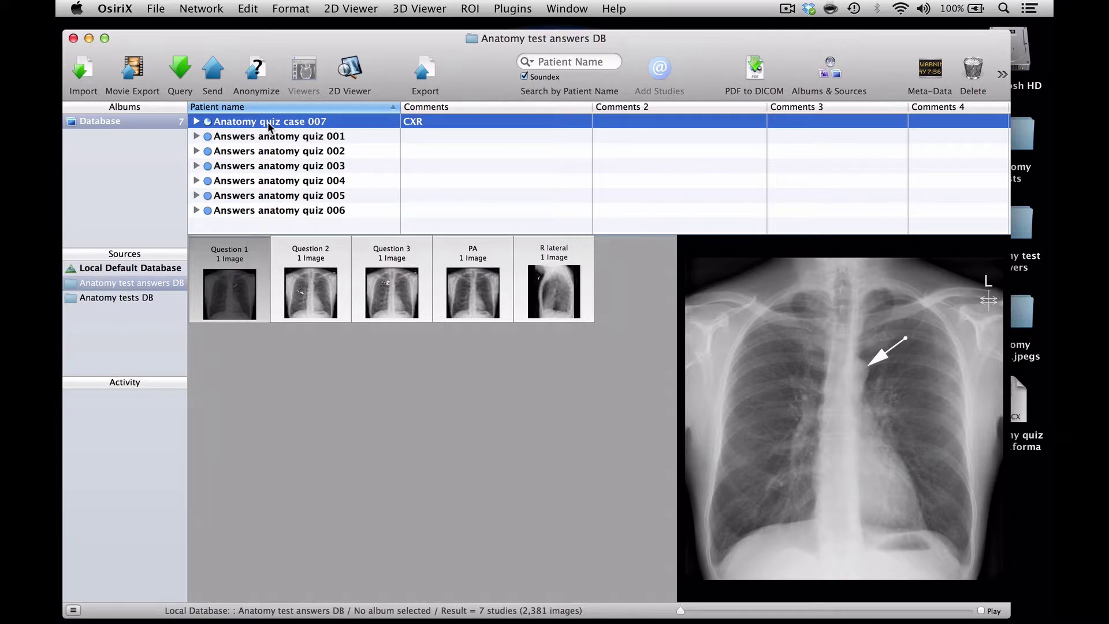
{"action": "left_click", "coordinate": [258, 62]}
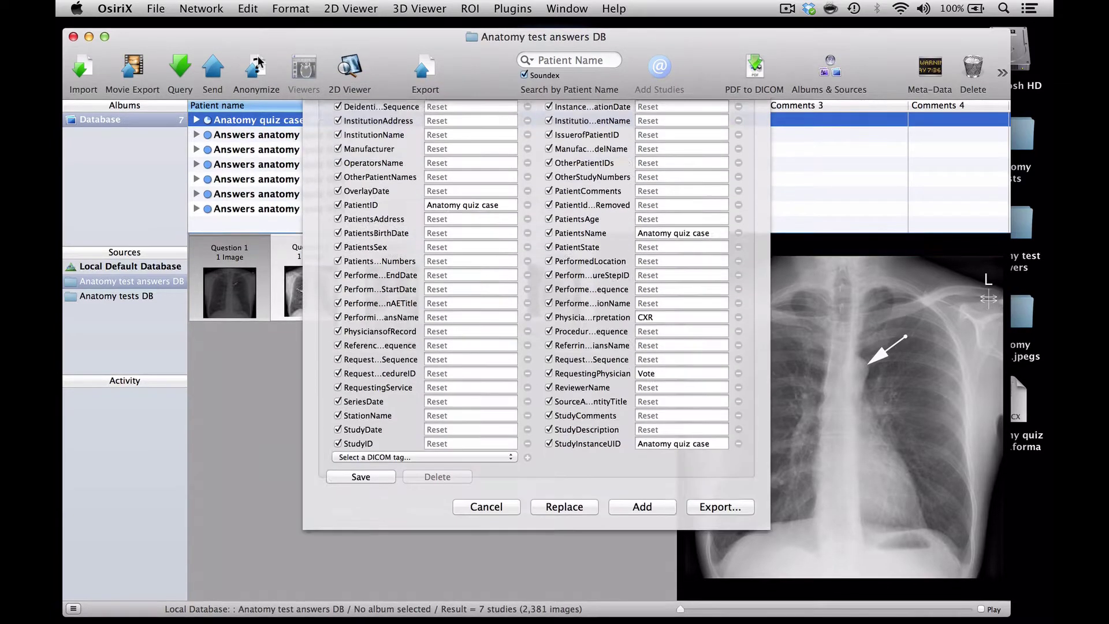
{"action": "left_click", "coordinate": [428, 297]}
{"action": "type", "text": "007"}
{"action": "left_click_drag", "start_coordinate": [428, 297], "coordinate": [514, 292]}
{"action": "type", "text": "A"}
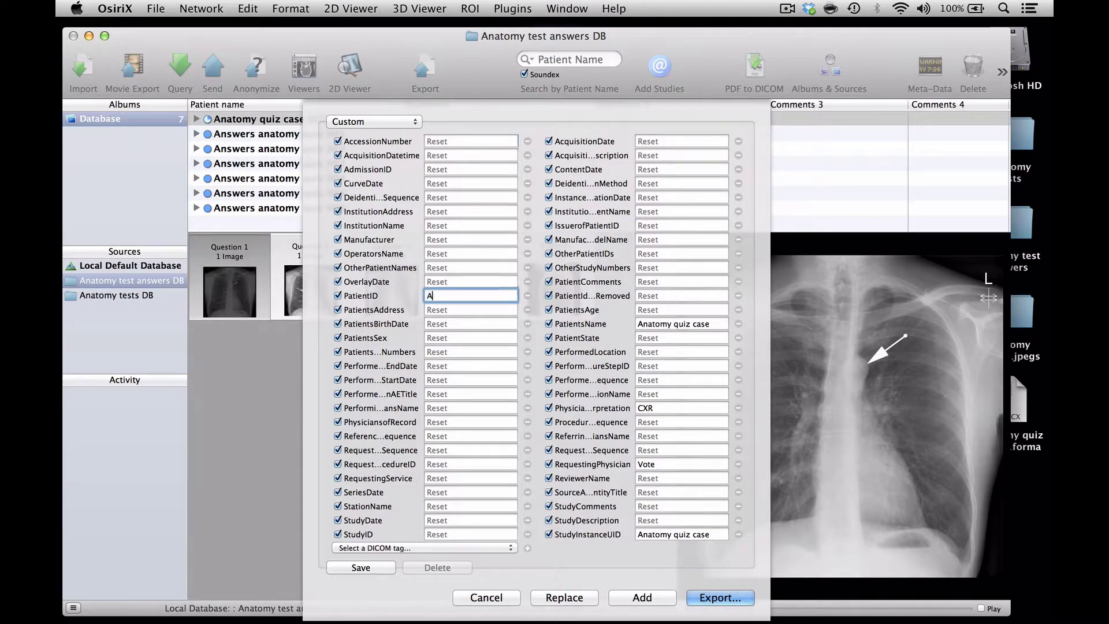
{"action": "type", "text": "nswers antomy quiz 007"}
{"action": "key", "text": "Tab"}
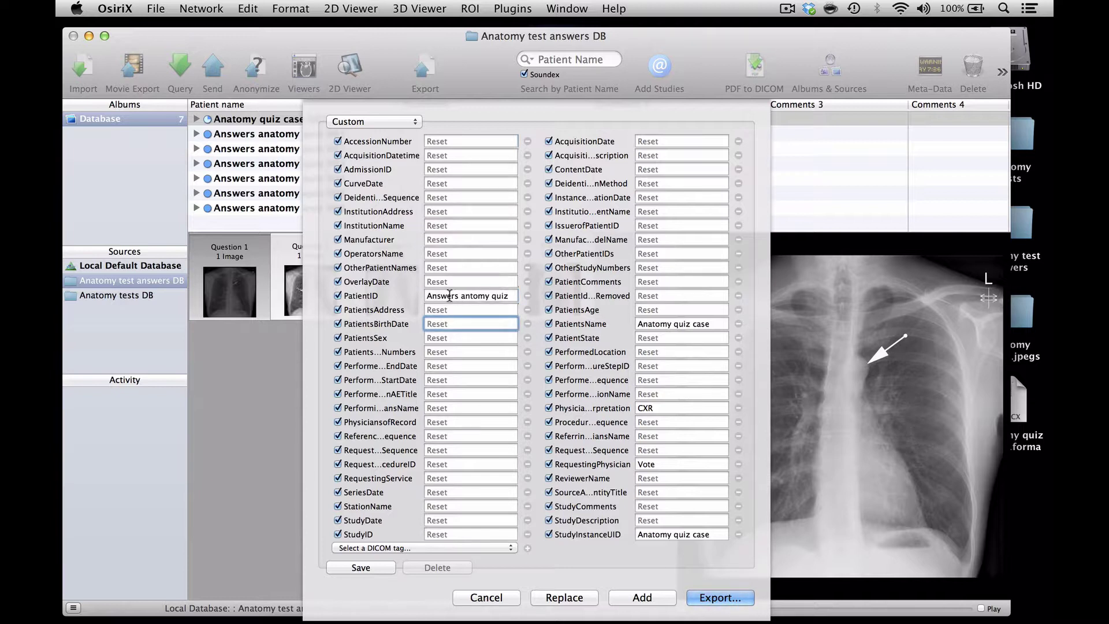
- Copy the PatientID text and replace the PatientsName value with it
{"action": "left_click_drag", "start_coordinate": [426, 296], "coordinate": [522, 296]}
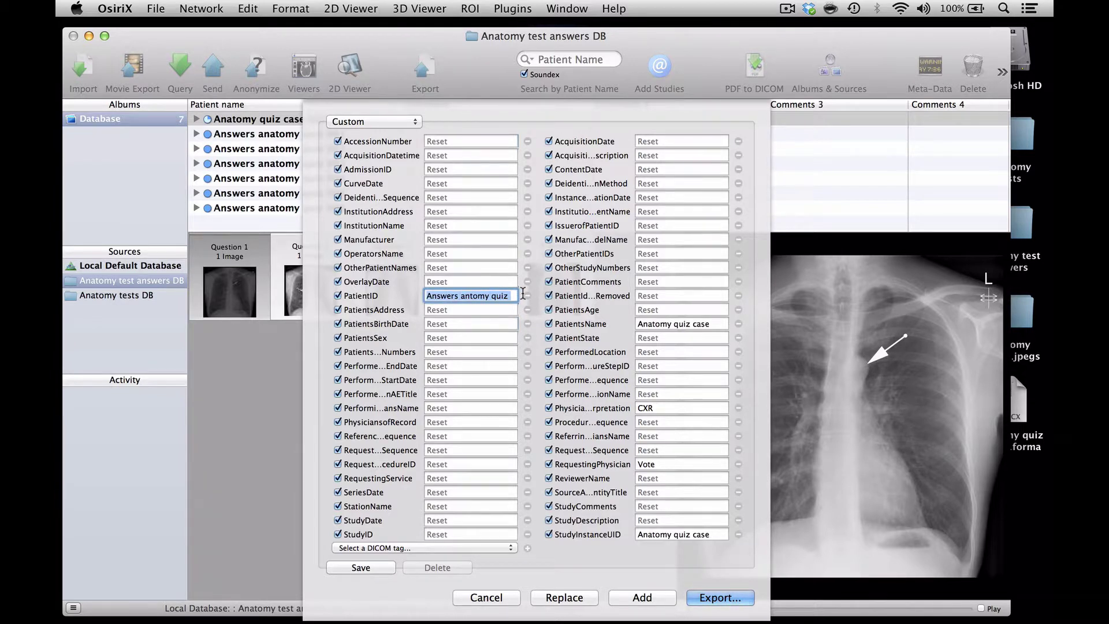
{"action": "right_click", "coordinate": [485, 296]}
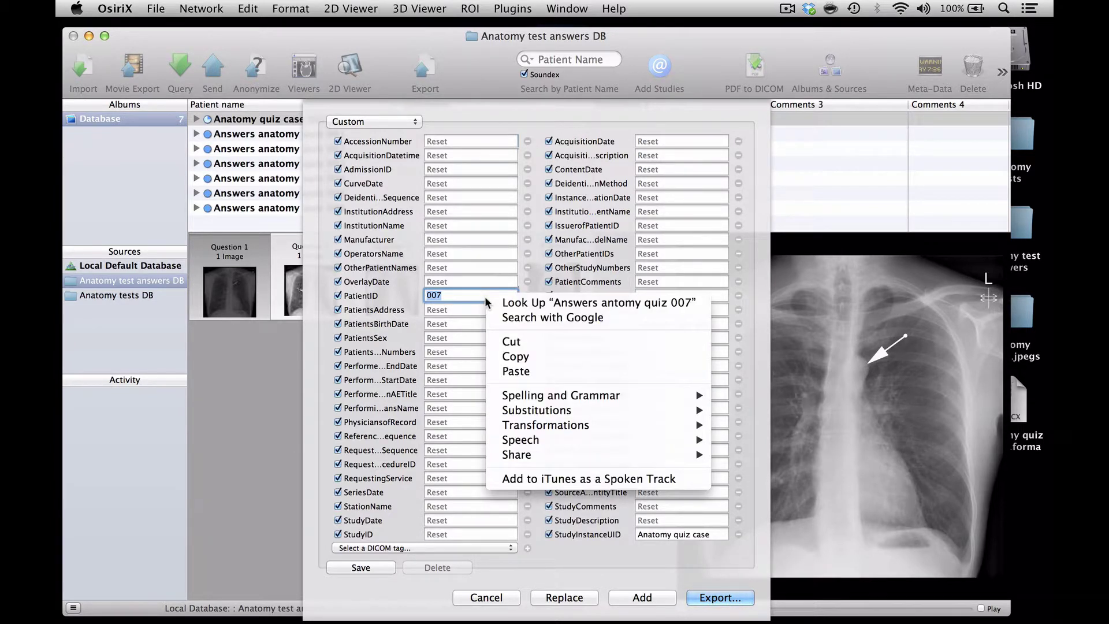
{"action": "left_click", "coordinate": [511, 357]}
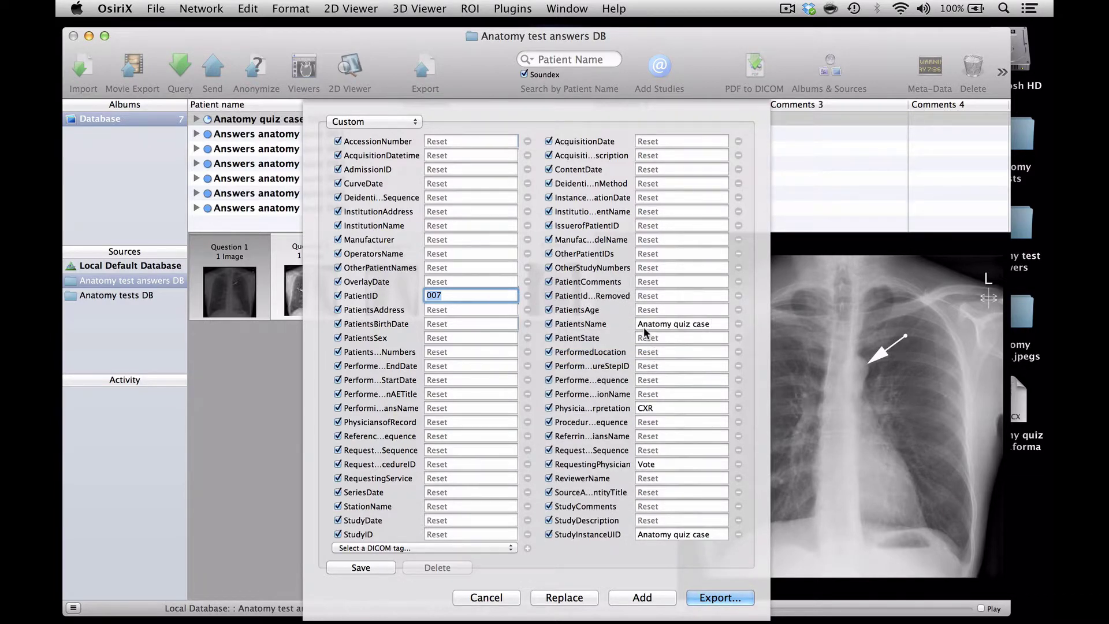
{"action": "left_click", "coordinate": [644, 326]}
{"action": "key", "text": "super+v"}
{"action": "double_click", "coordinate": [644, 325]}
{"action": "key", "text": "super+a"}
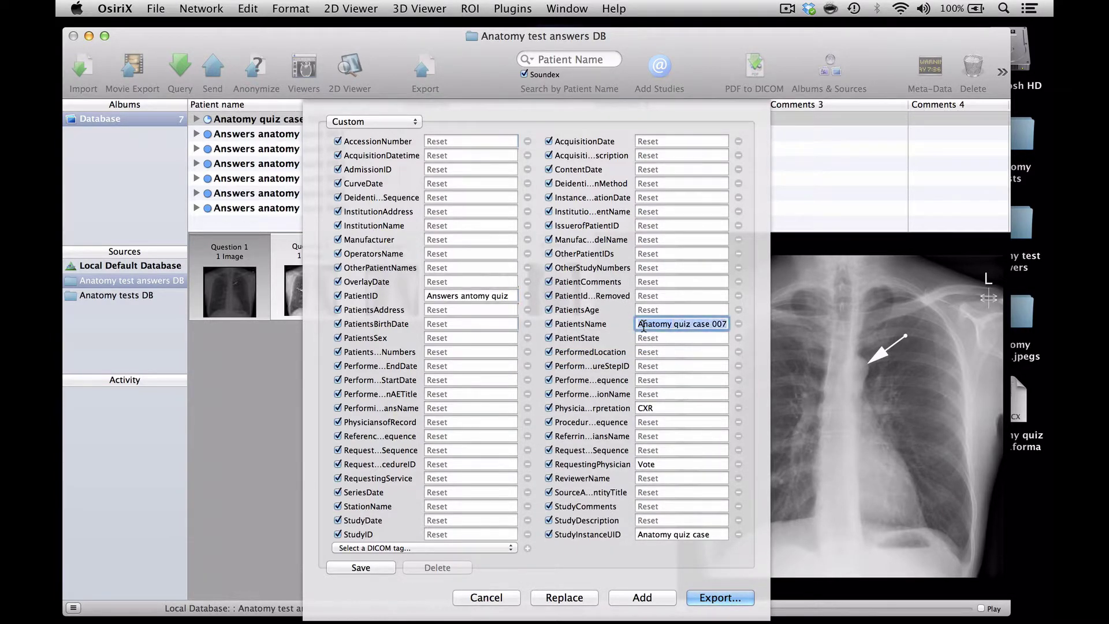
{"action": "right_click", "coordinate": [645, 329]}
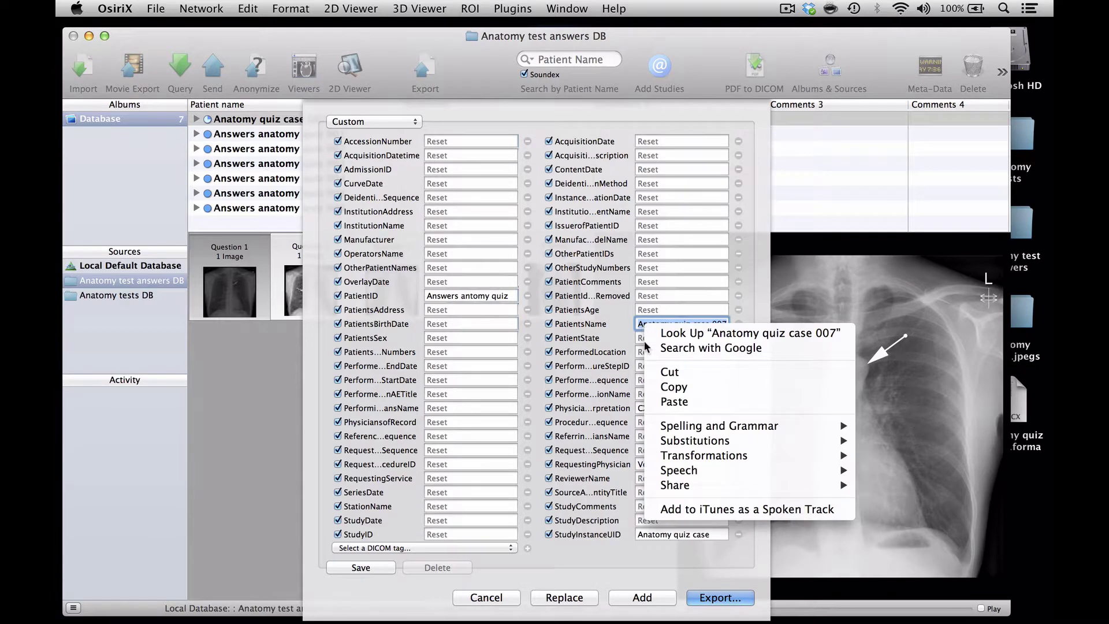
{"action": "left_click", "coordinate": [661, 402]}
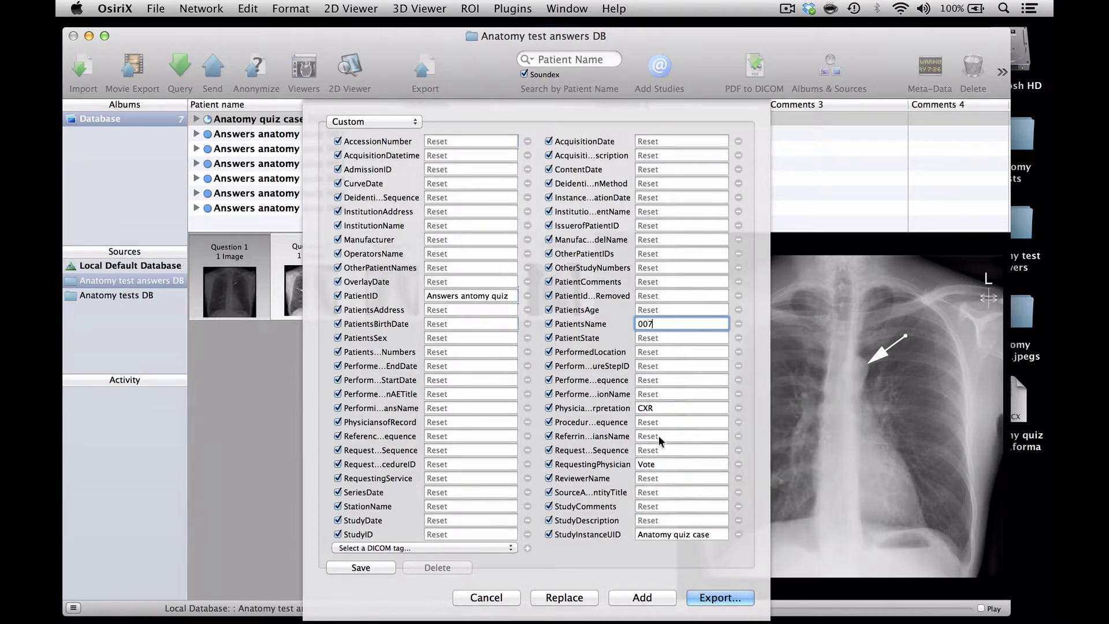
- Replace the StudyInstanceUID value with the copied text and add the anonymized copy to the answers database
{"action": "double_click", "coordinate": [639, 533]}
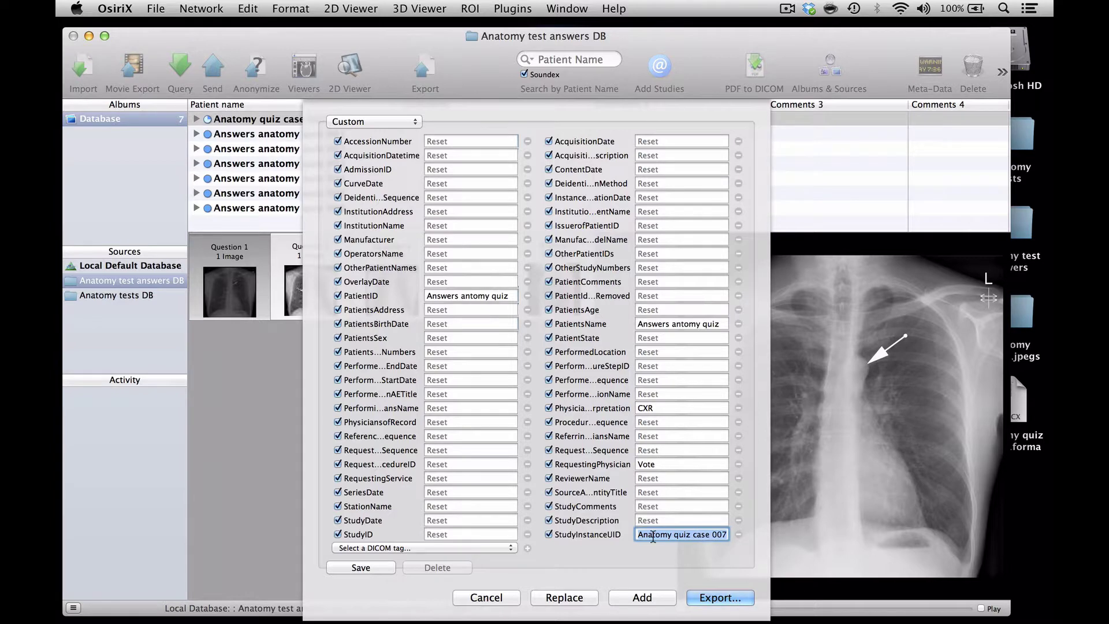
{"action": "right_click", "coordinate": [653, 535]}
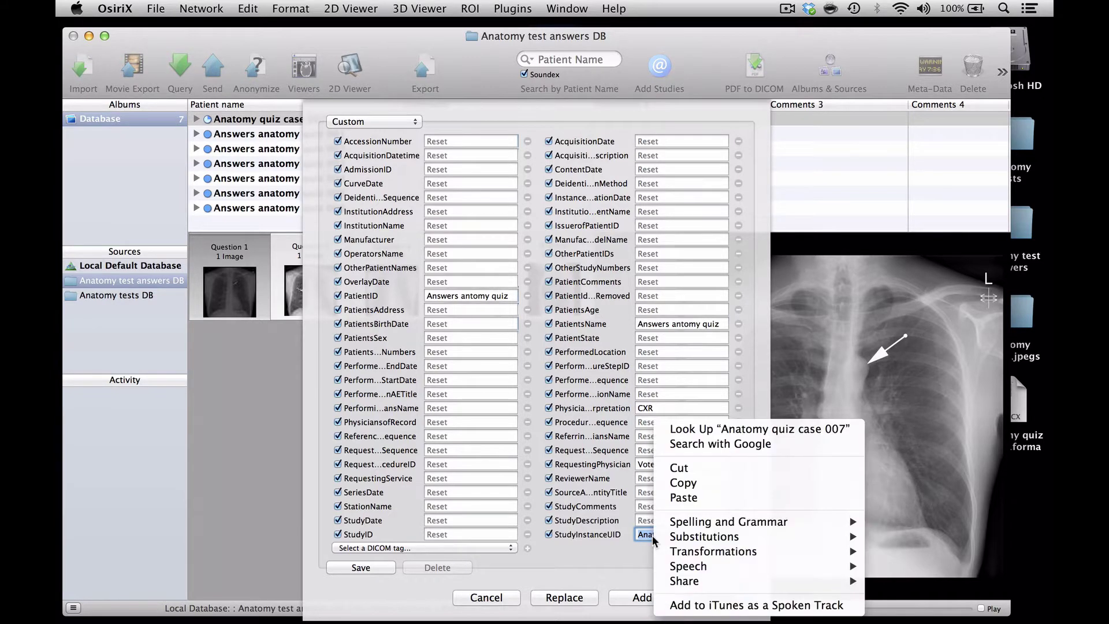
{"action": "left_click", "coordinate": [675, 499]}
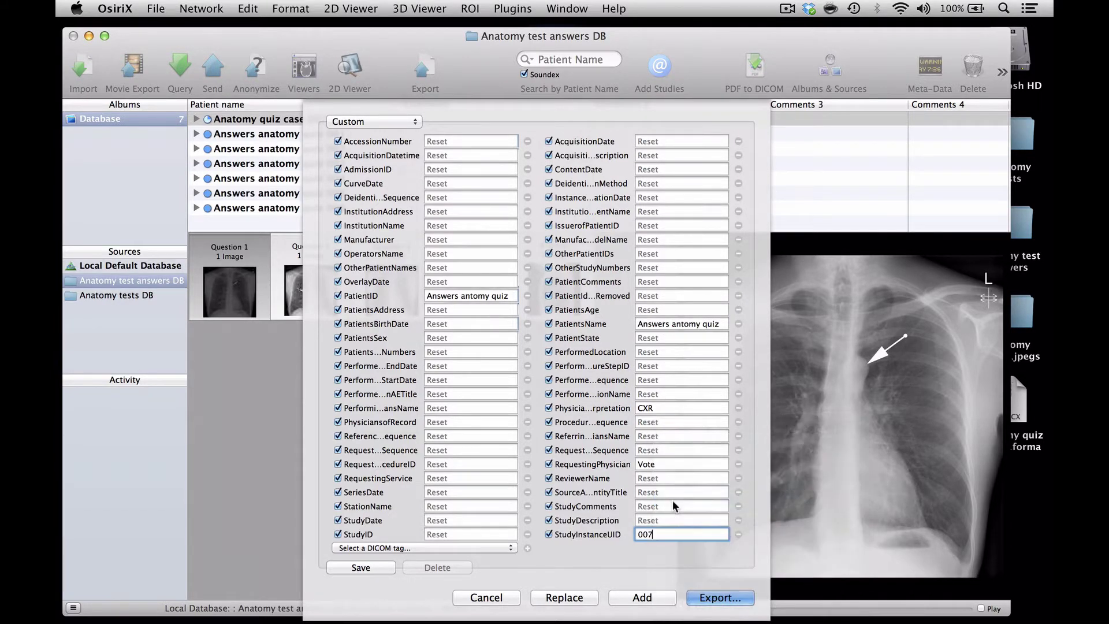
{"action": "left_click", "coordinate": [639, 598]}
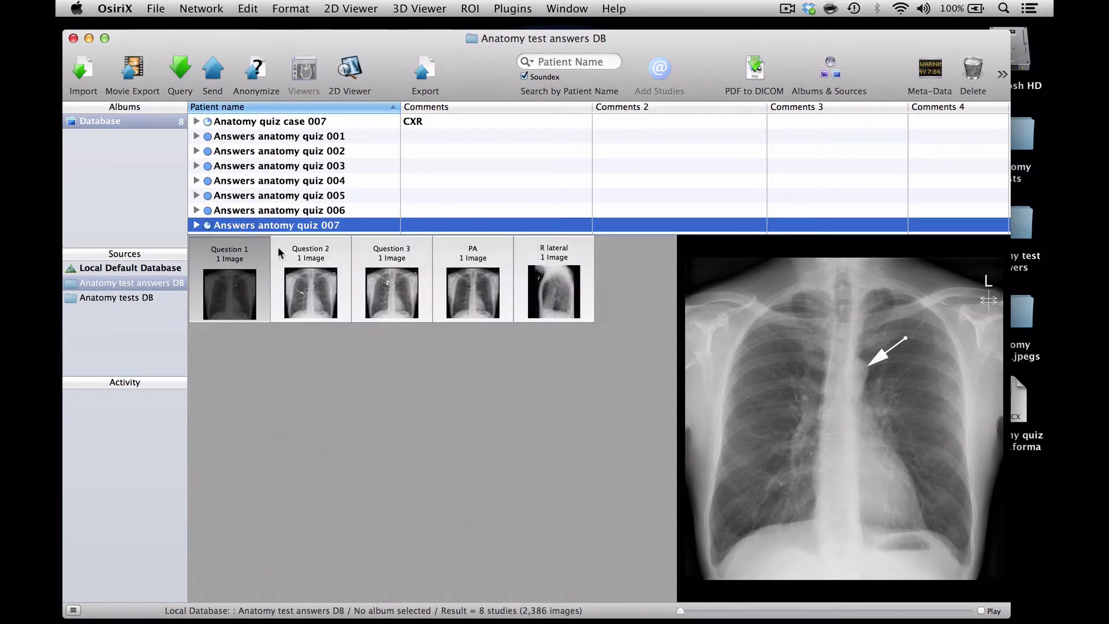
- Delete the original Anatomy quiz case 007 study from Anatomy test answers DB and select the 007 answers study
{"action": "left_click", "coordinate": [263, 121]}
{"action": "right_click", "coordinate": [263, 123]}
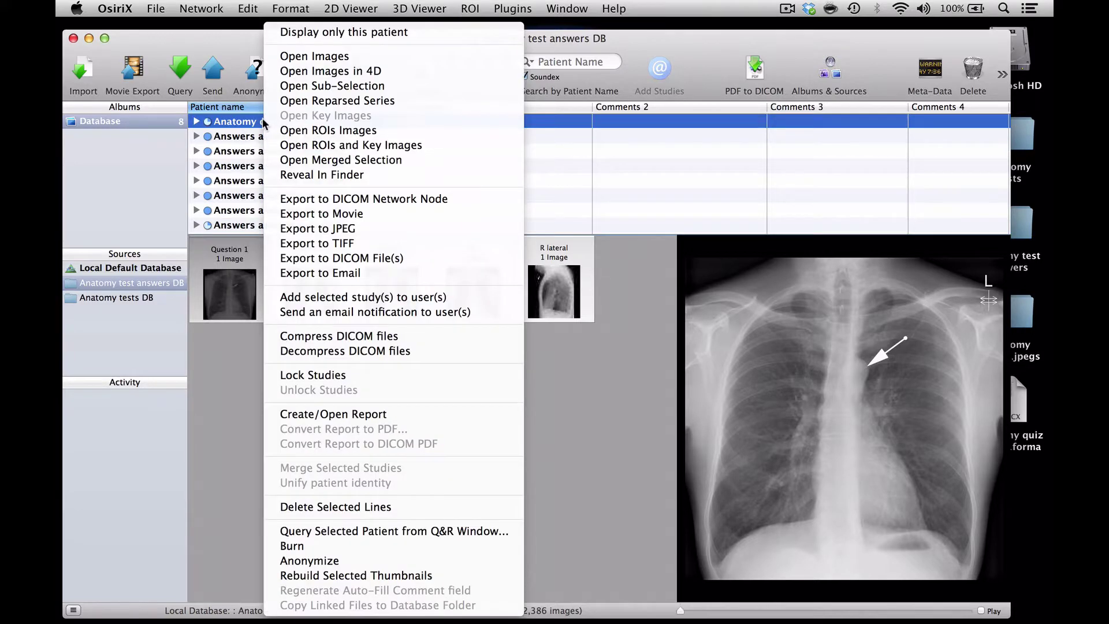
{"action": "left_click", "coordinate": [308, 507]}
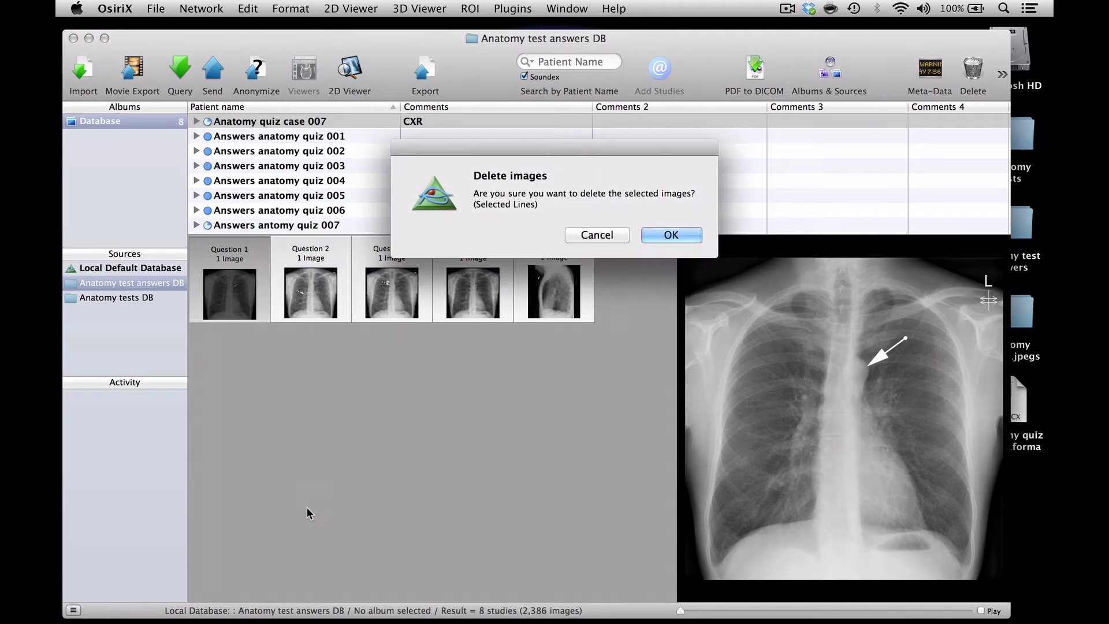
{"action": "left_click", "coordinate": [663, 235]}
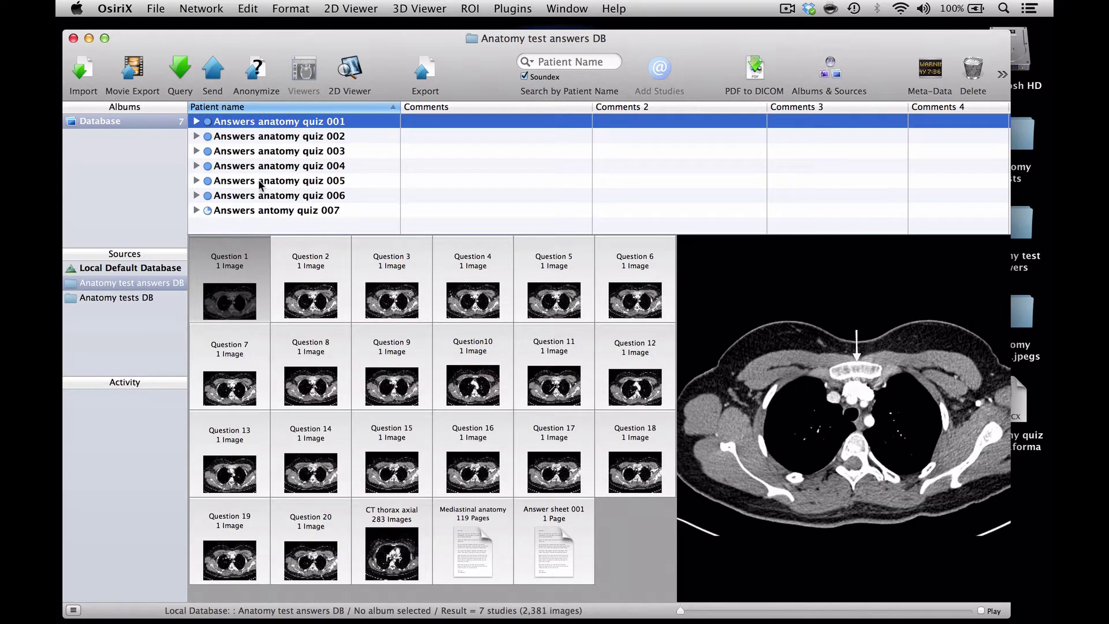
{"action": "left_click", "coordinate": [265, 211]}
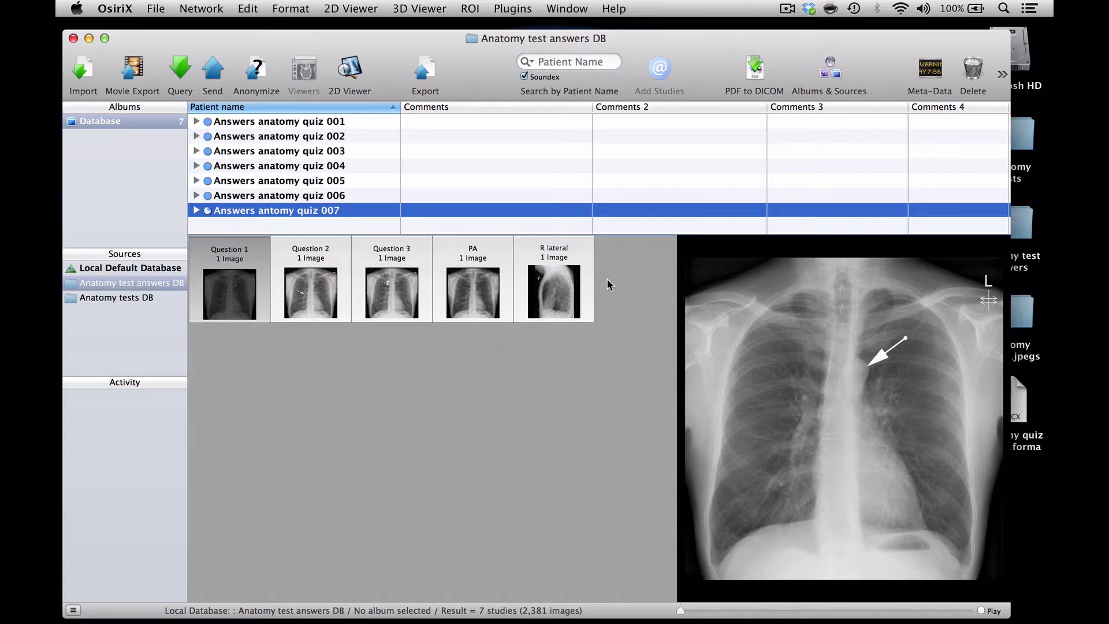
- Minimize OsiriX, open the desktop answer sheet proforma in Word and change the quiz number in its heading to 007
{"action": "left_click", "coordinate": [89, 39]}
{"action": "left_click", "coordinate": [1004, 392]}
{"action": "double_click", "coordinate": [1005, 393]}
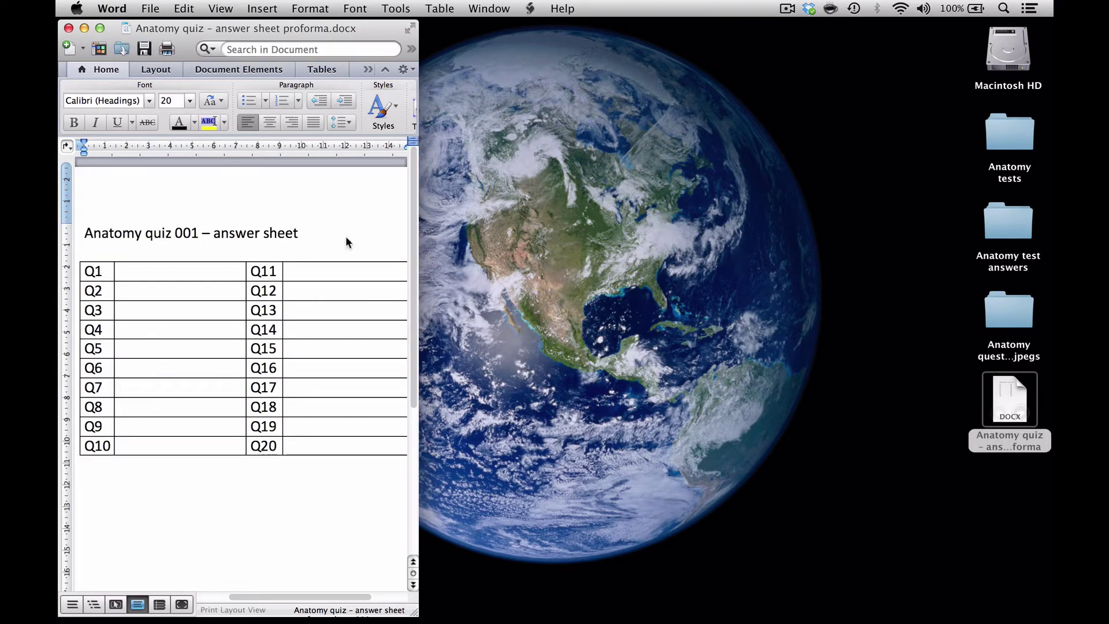
{"action": "left_click", "coordinate": [198, 234]}
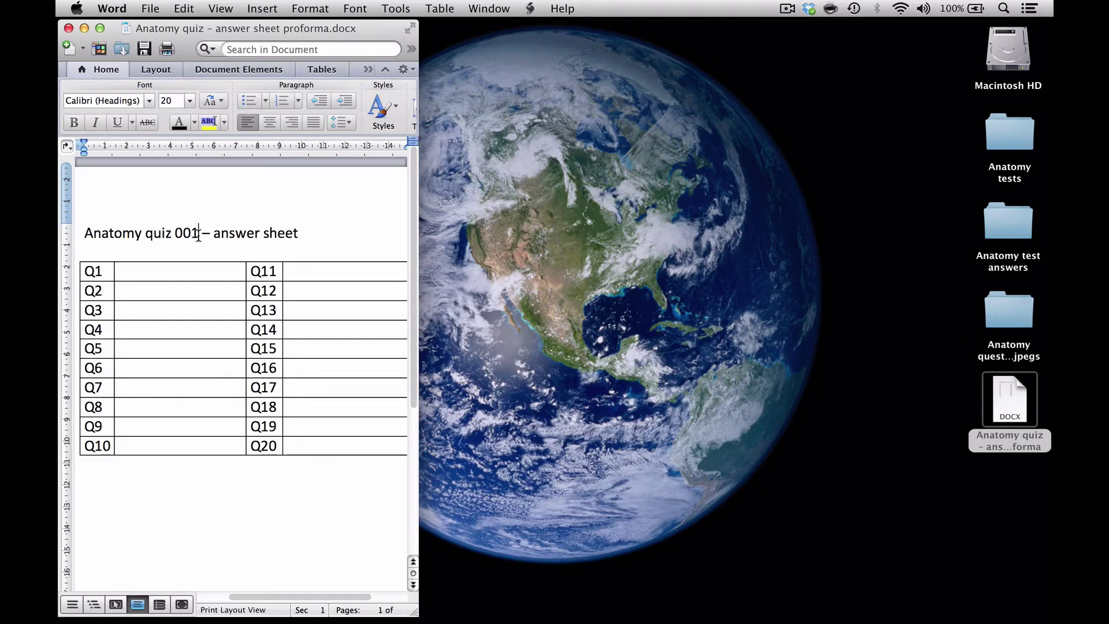
{"action": "key", "text": "BackSpace"}
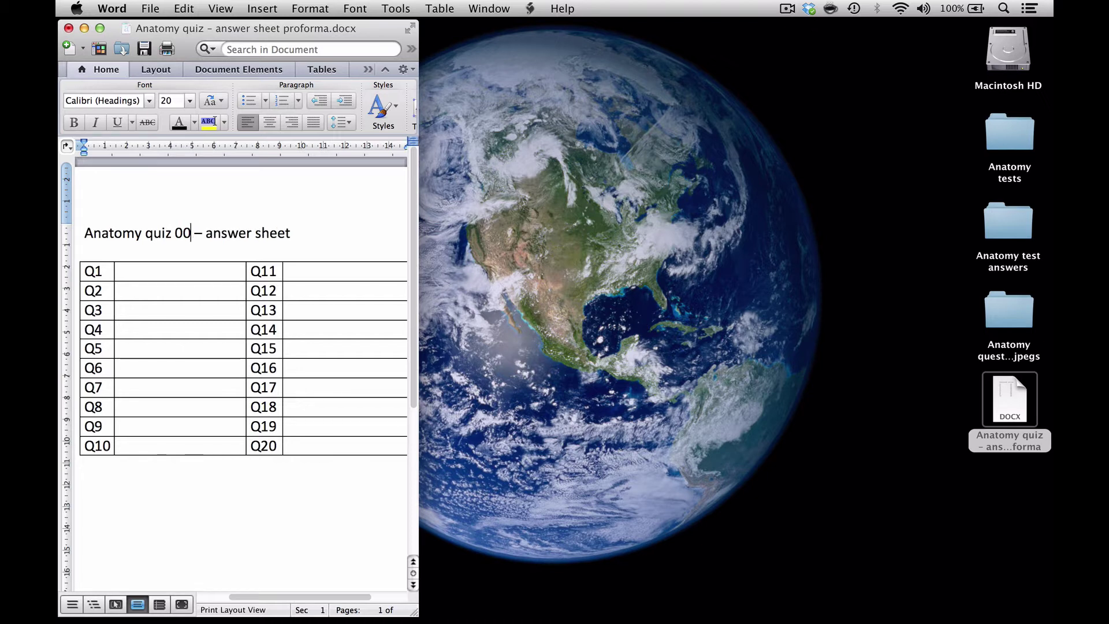
{"action": "type", "text": "7"}
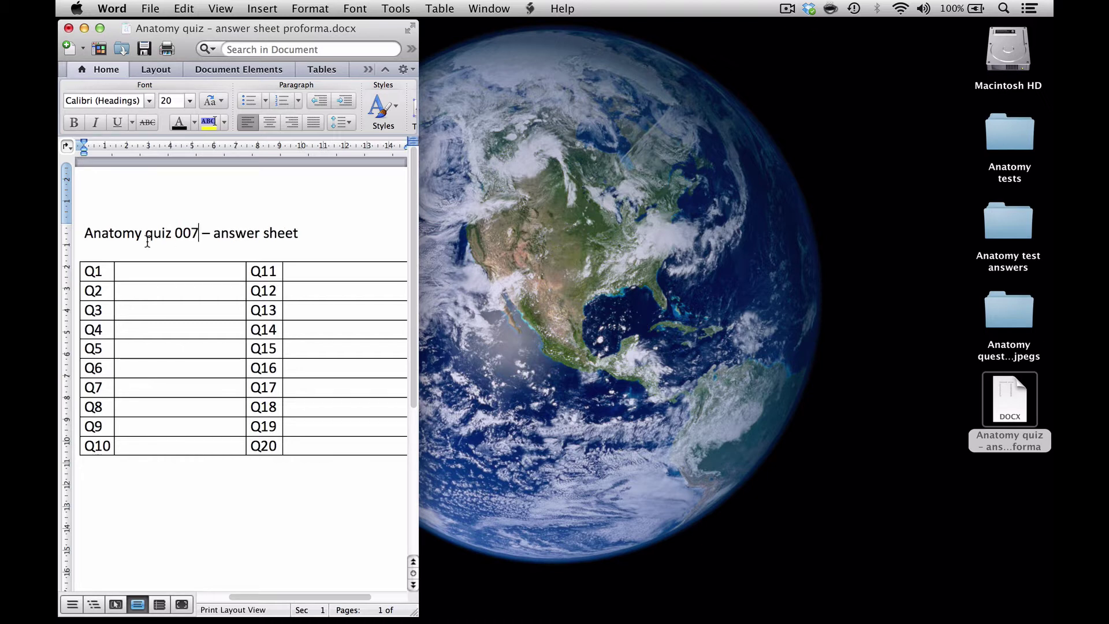
- Fill in the answer table with Aortic arch for Q1, Right pulm artery for Q2 and Rt paratracheal stripe for Q3
{"action": "left_click", "coordinate": [131, 270]}
{"action": "type", "text": "Aortic arch"}
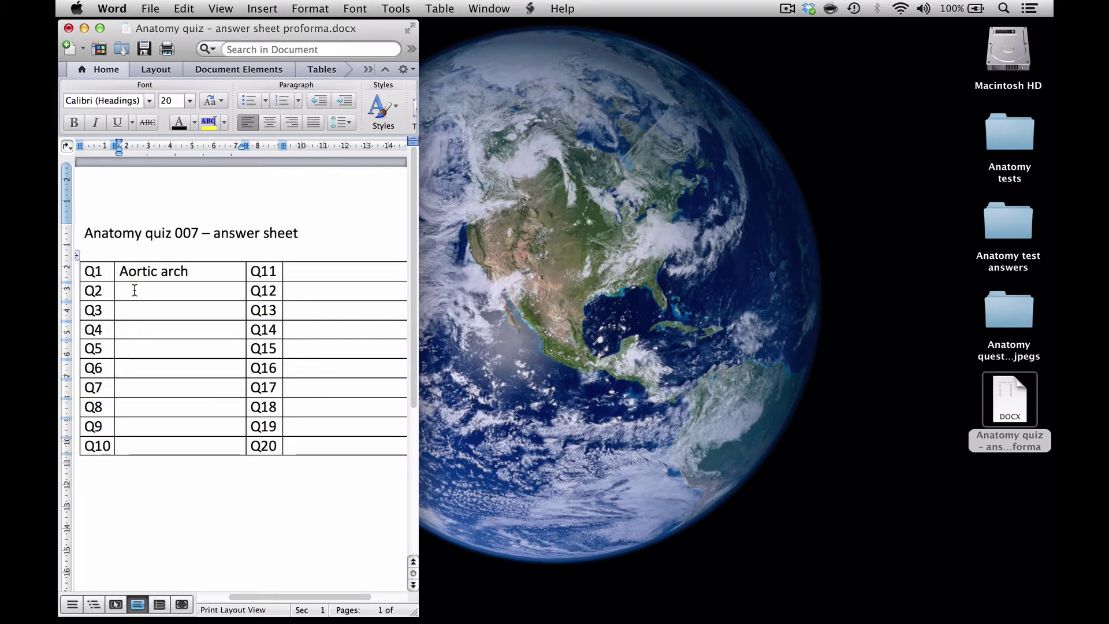
{"action": "type", "text": "Ri"}
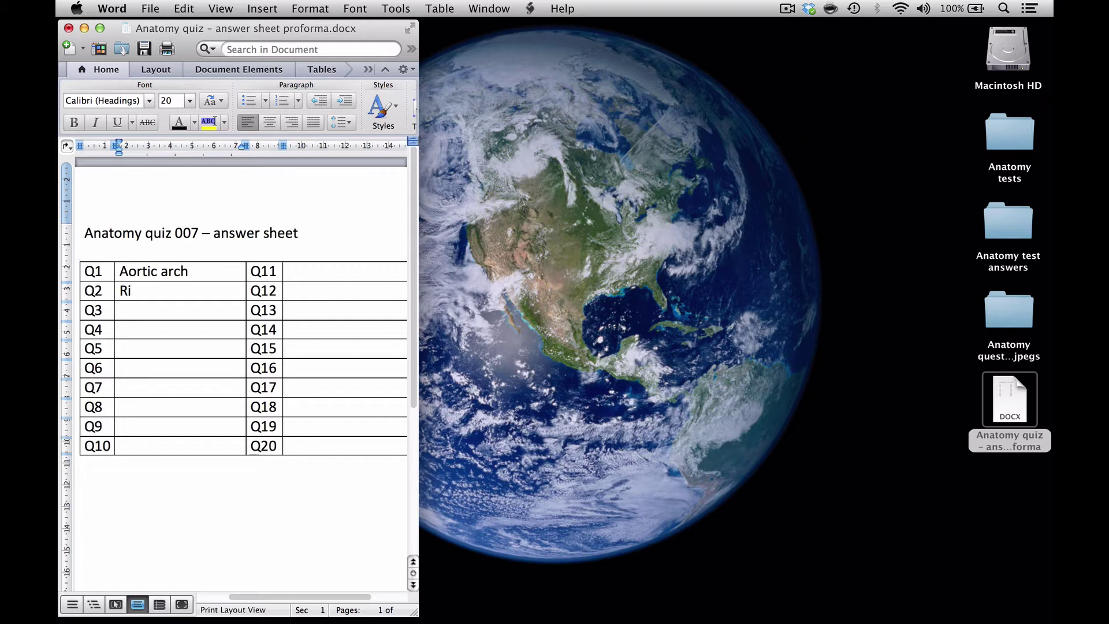
{"action": "type", "text": "ght pulm artery"}
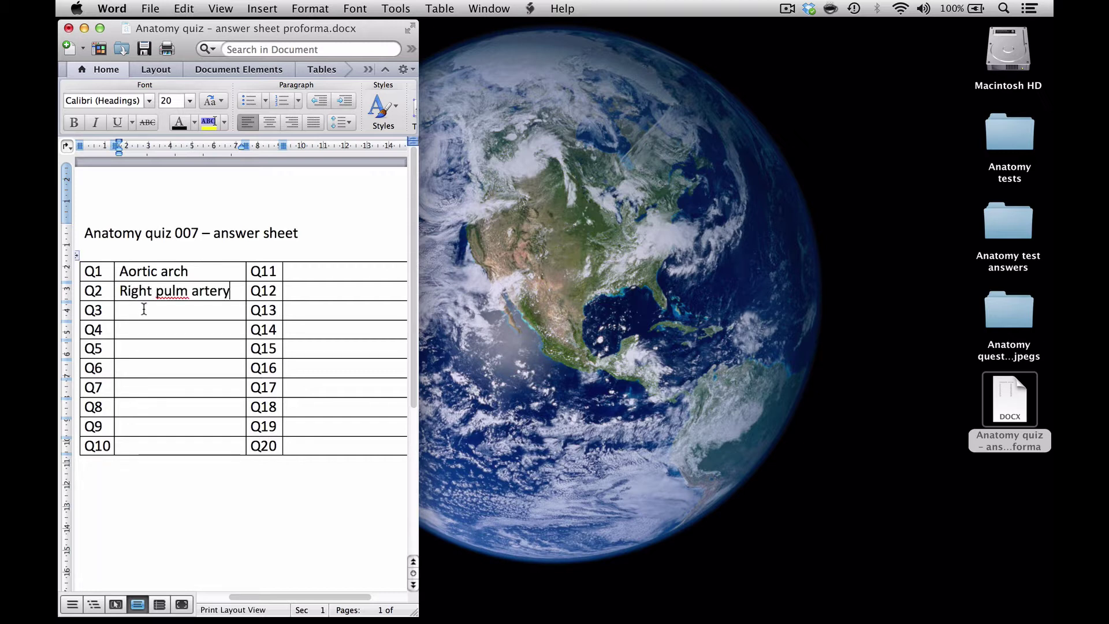
{"action": "type", "text": "Rt paratracheal"}
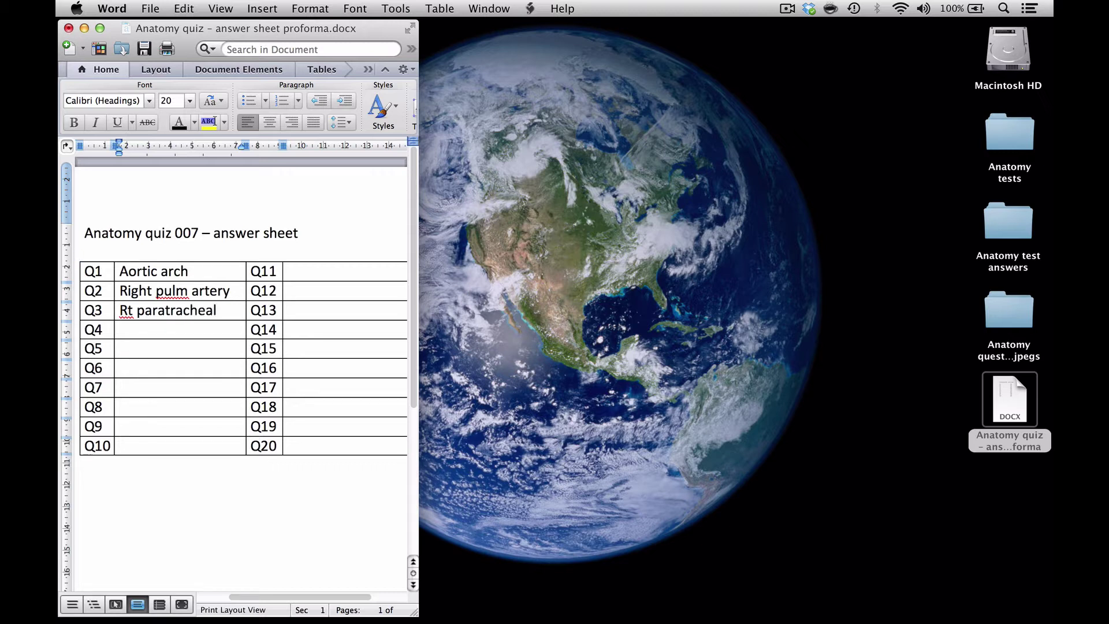
{"action": "type", "text": " stripe"}
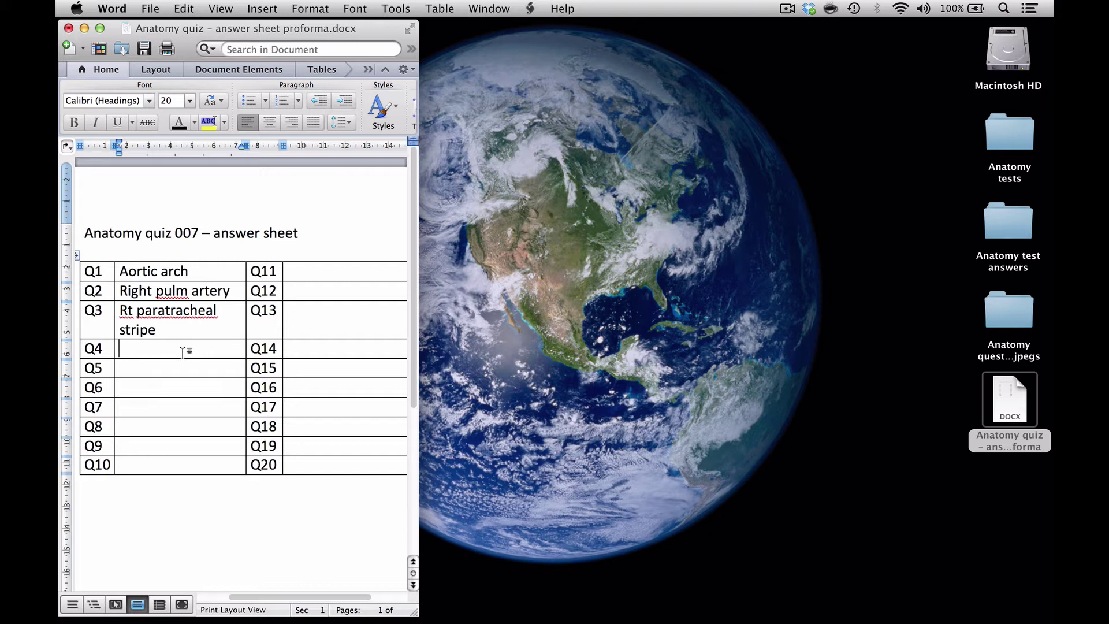
{"action": "left_click", "coordinate": [182, 352]}
- Save the answer sheet to the Desktop as a PDF named Answers 007
{"action": "left_click", "coordinate": [151, 8]}
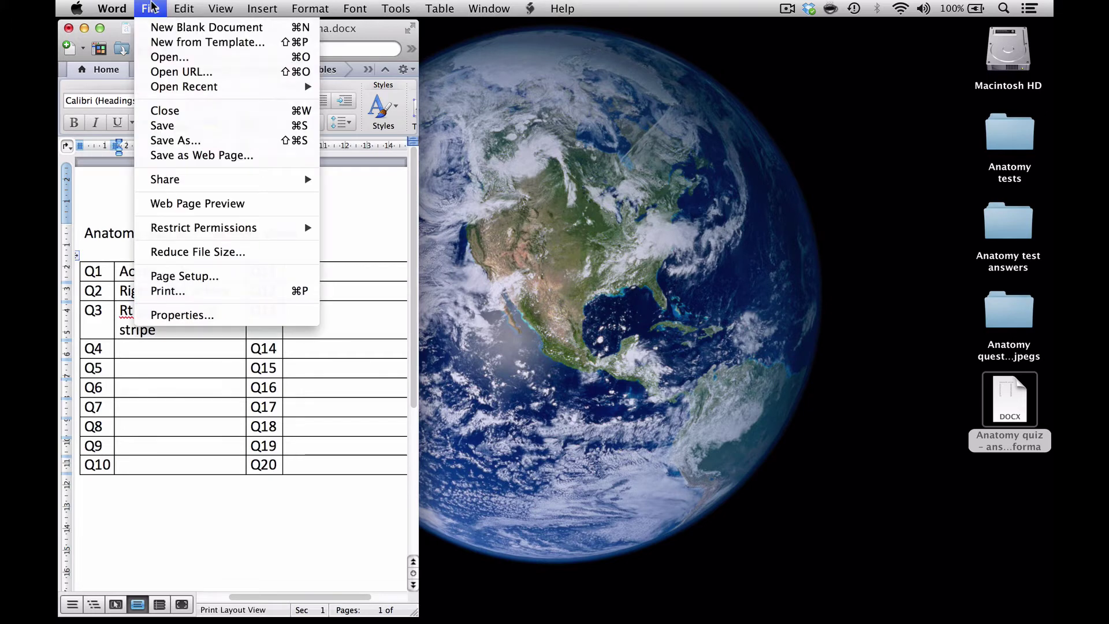
{"action": "left_click", "coordinate": [175, 140]}
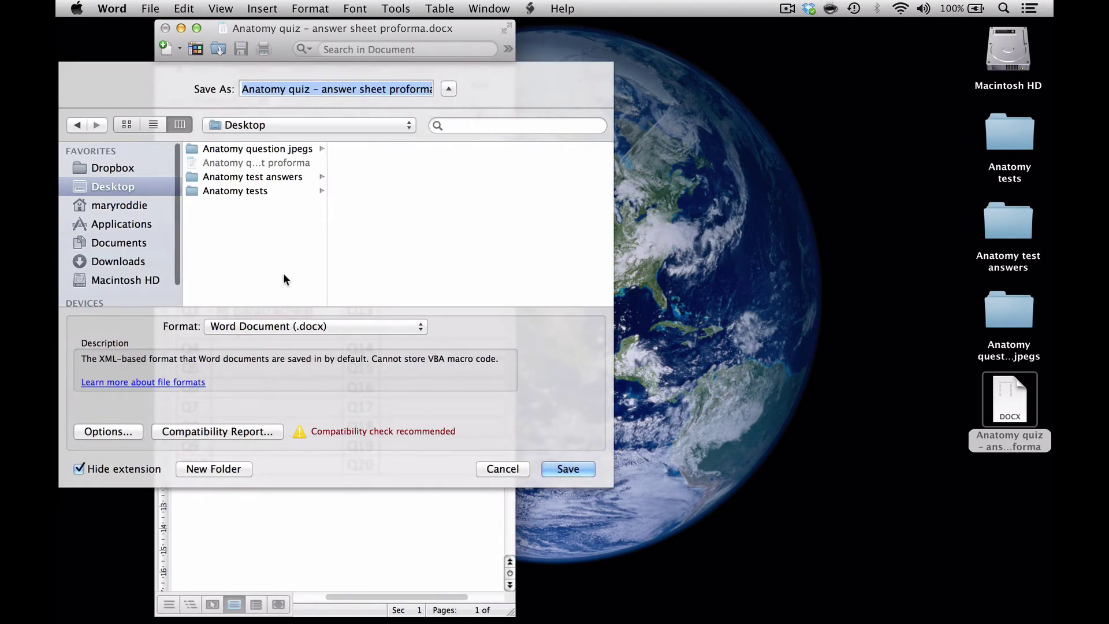
{"action": "left_click", "coordinate": [287, 325]}
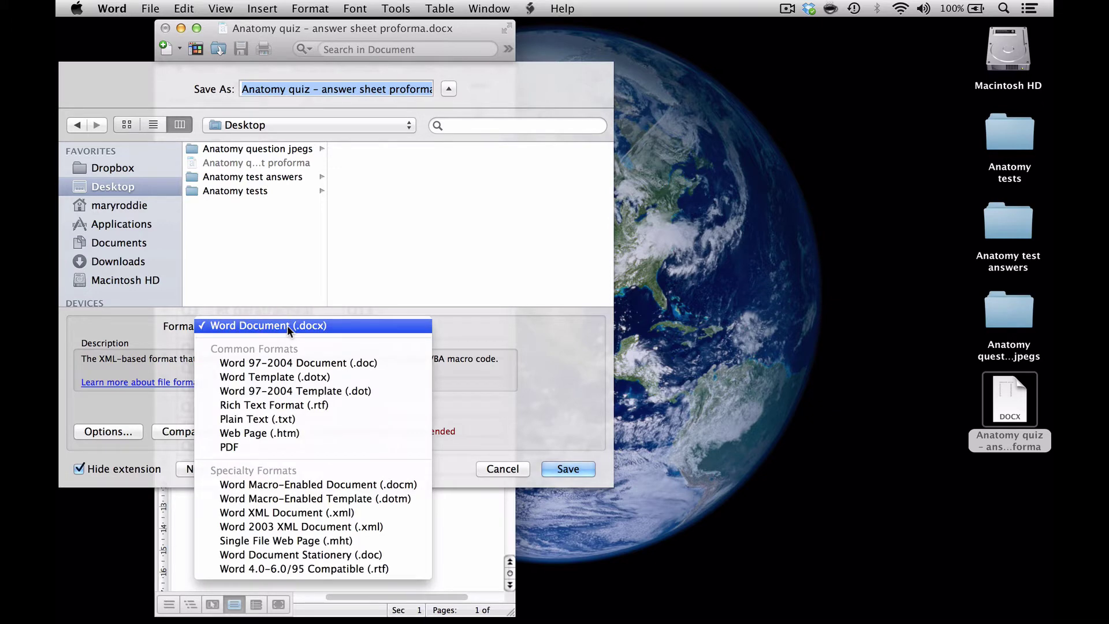
{"action": "left_click", "coordinate": [250, 448]}
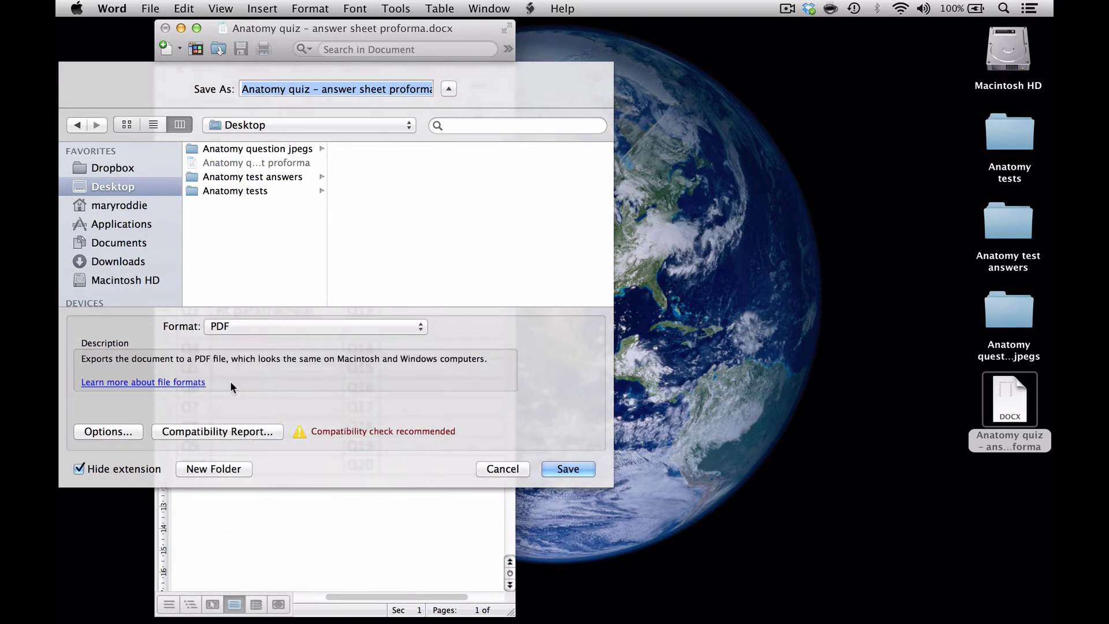
{"action": "left_click", "coordinate": [269, 88]}
{"action": "left_click_drag", "start_coordinate": [241, 88], "coordinate": [487, 85]}
{"action": "type", "text": "A"}
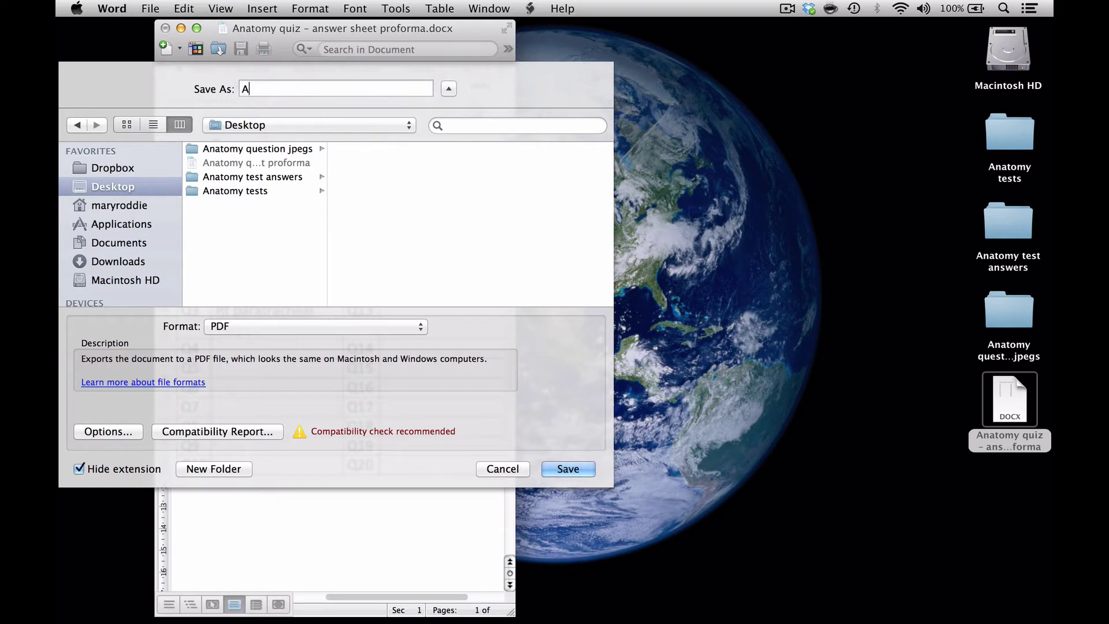
{"action": "type", "text": "nswers 007"}
{"action": "left_click", "coordinate": [569, 470]}
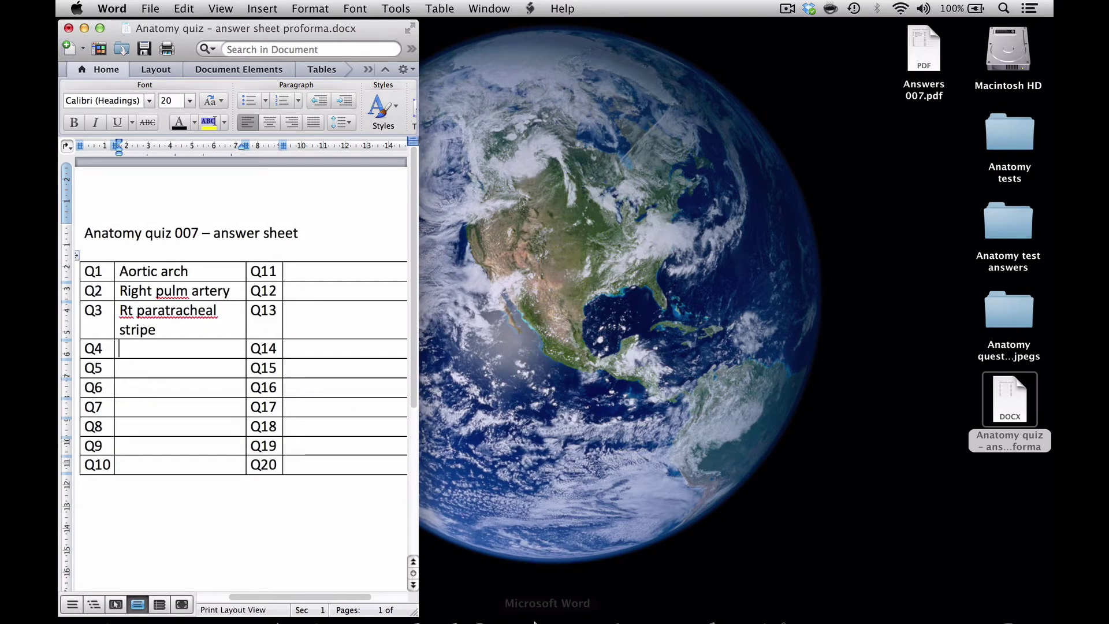
- Switch to OsiriX, convert Answers 007.pdf from the Desktop to DICOM within the quiz 007 answers study, and display the imported sheet
{"action": "left_click", "coordinate": [378, 606]}
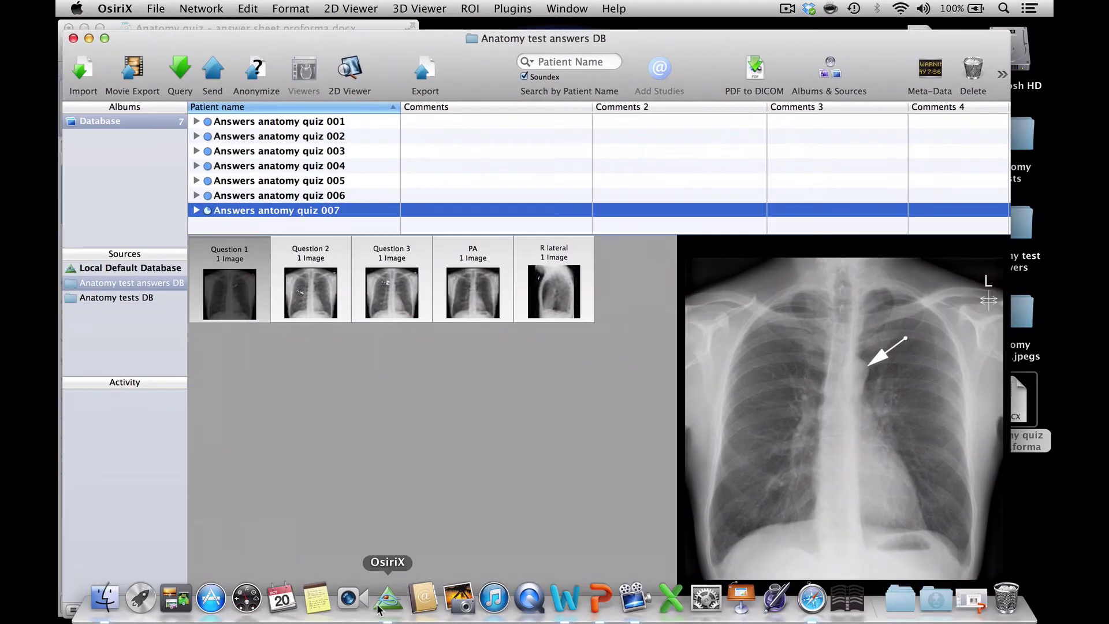
{"action": "left_click", "coordinate": [570, 276]}
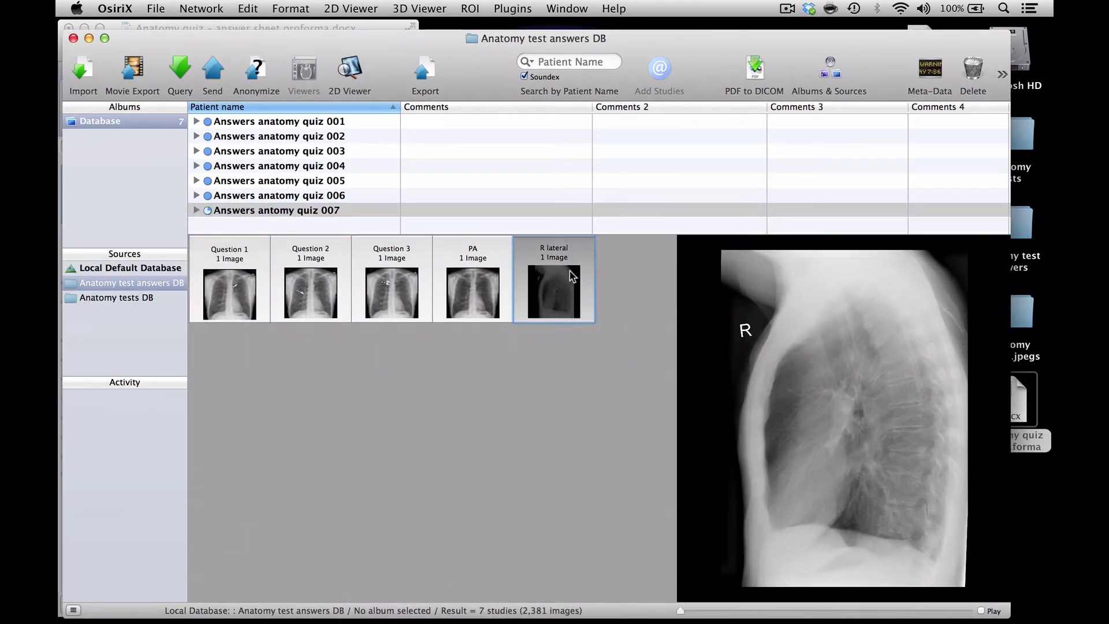
{"action": "left_click", "coordinate": [512, 8]}
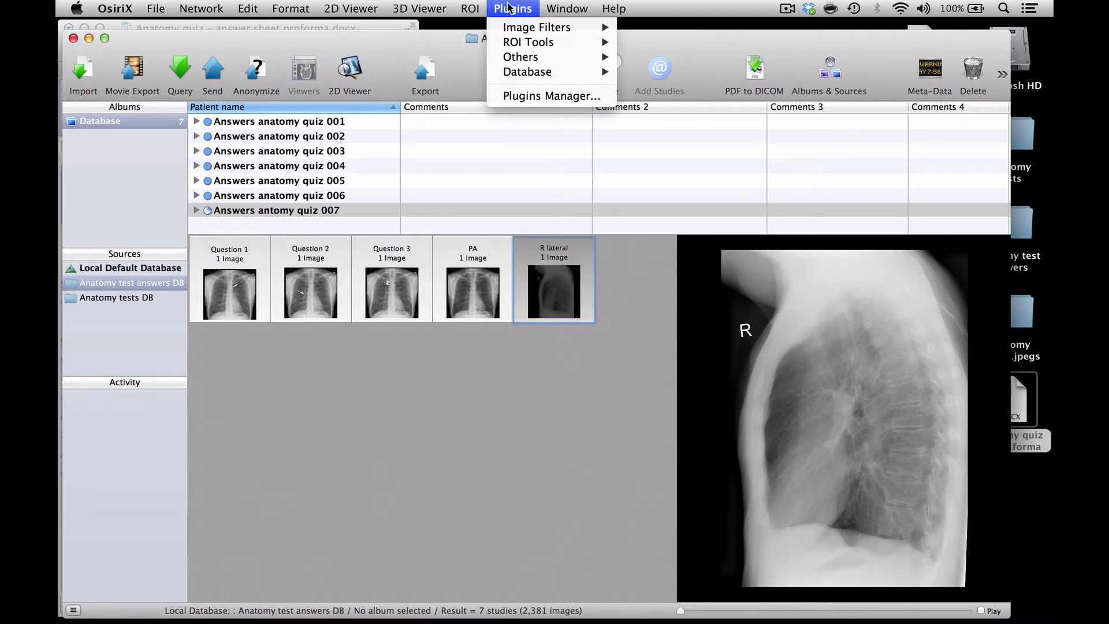
{"action": "mouse_move", "coordinate": [522, 69]}
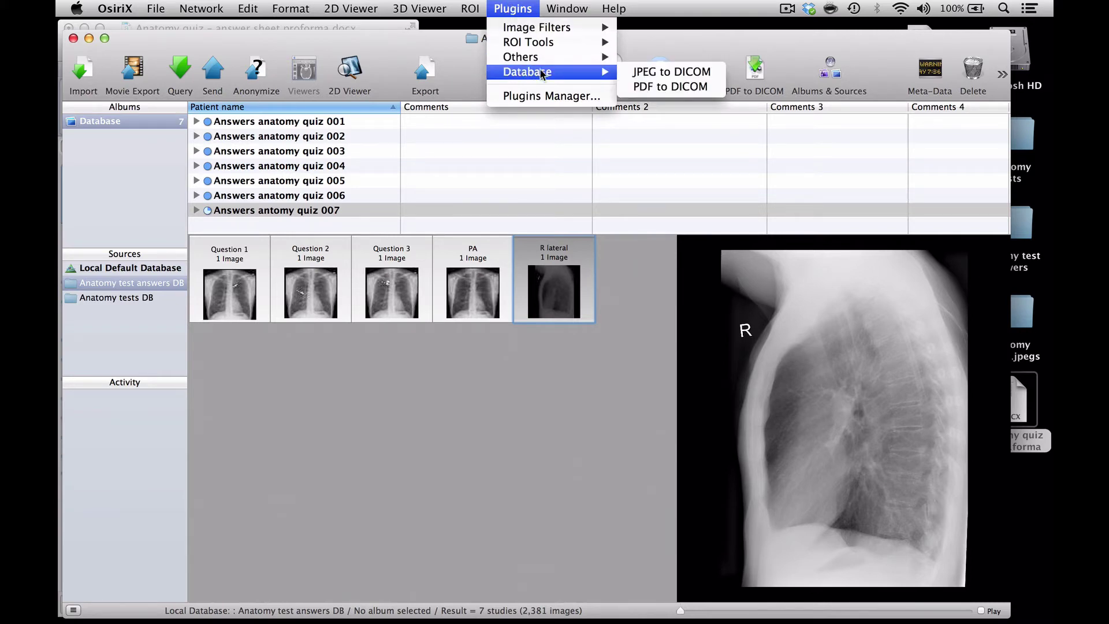
{"action": "left_click", "coordinate": [640, 86]}
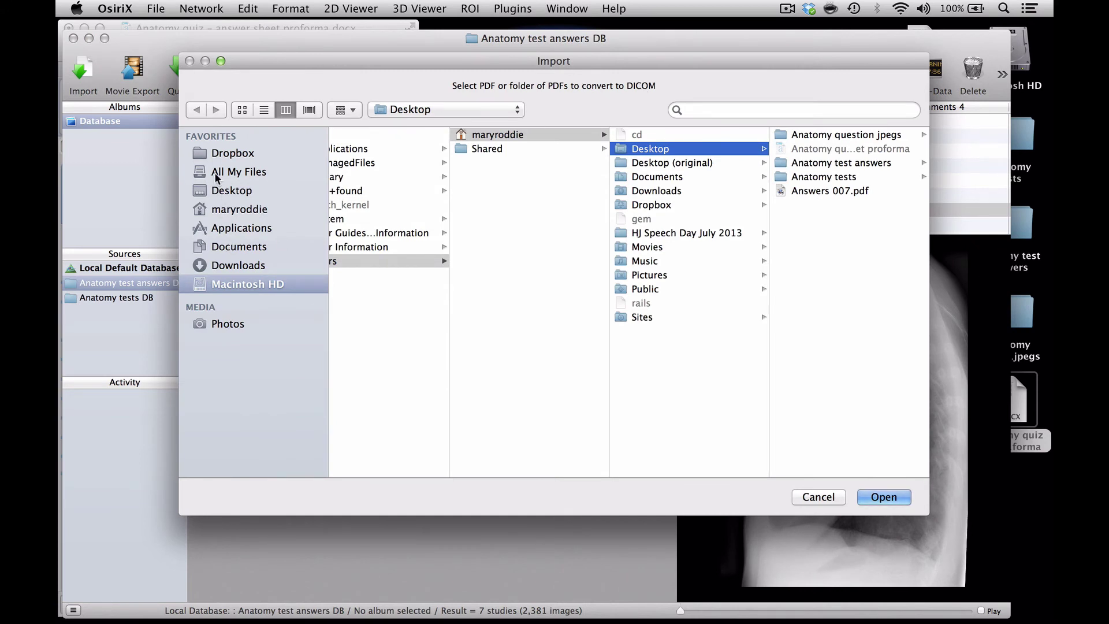
{"action": "left_click", "coordinate": [220, 192]}
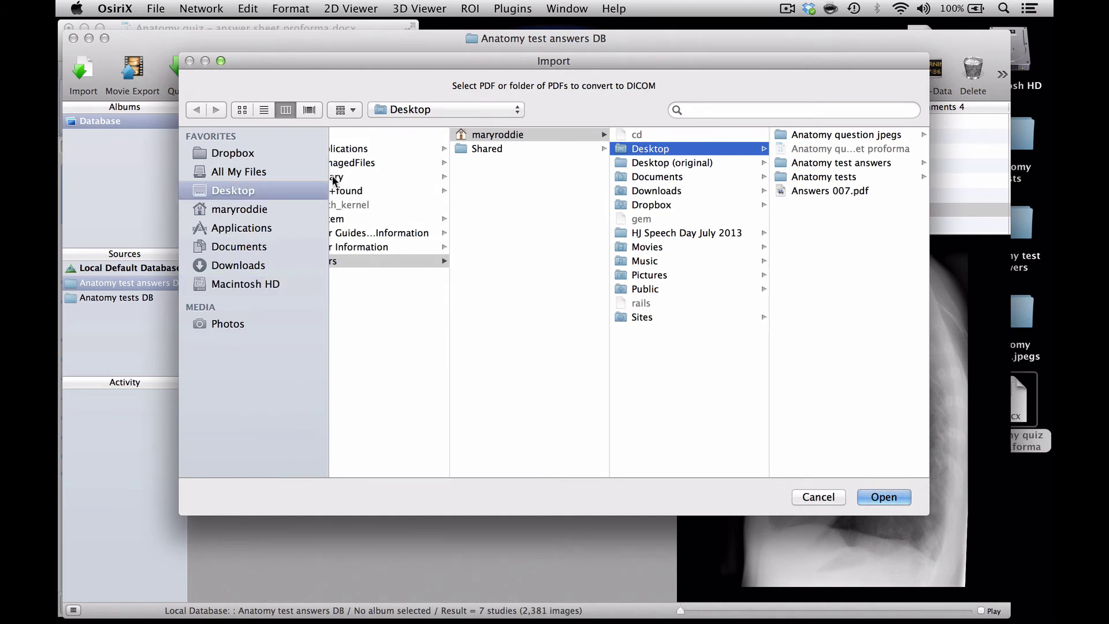
{"action": "left_click", "coordinate": [807, 190]}
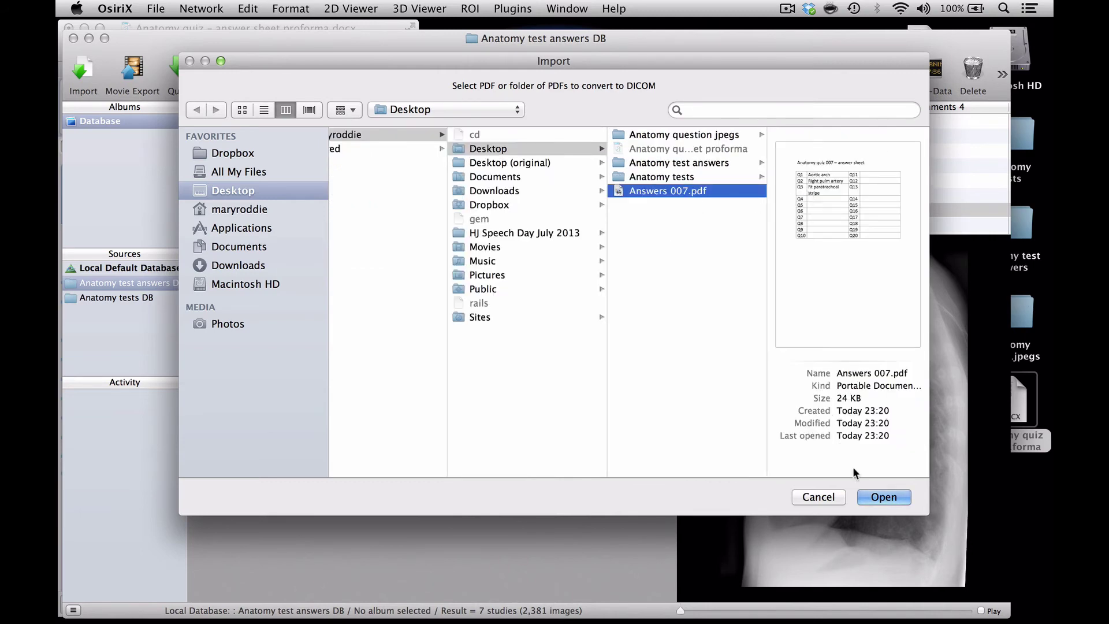
{"action": "left_click", "coordinate": [871, 498]}
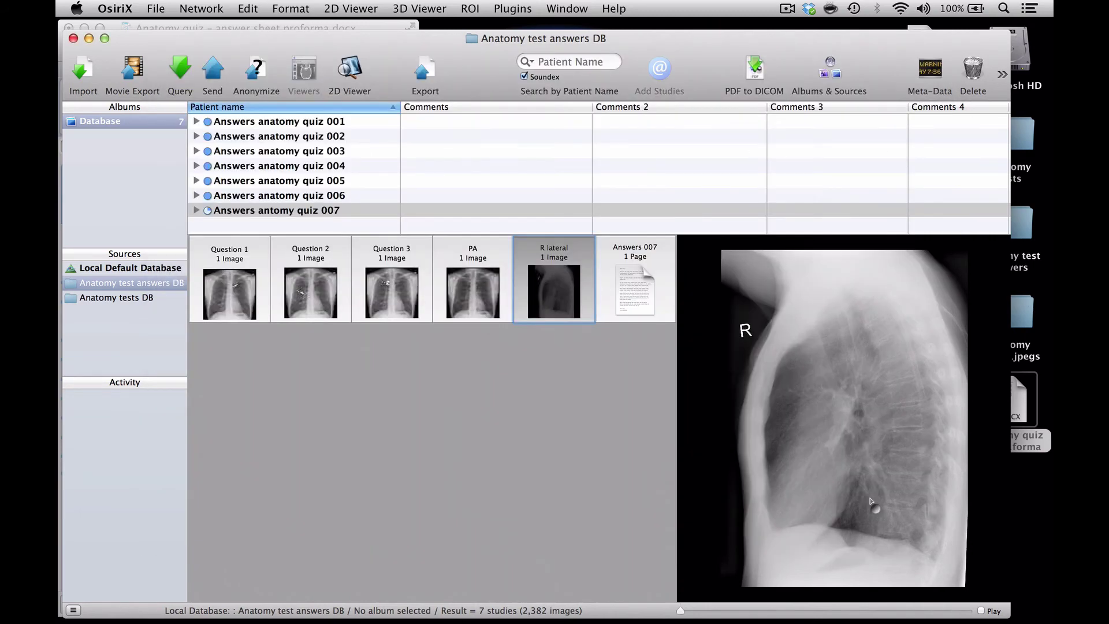
{"action": "left_click", "coordinate": [647, 282]}
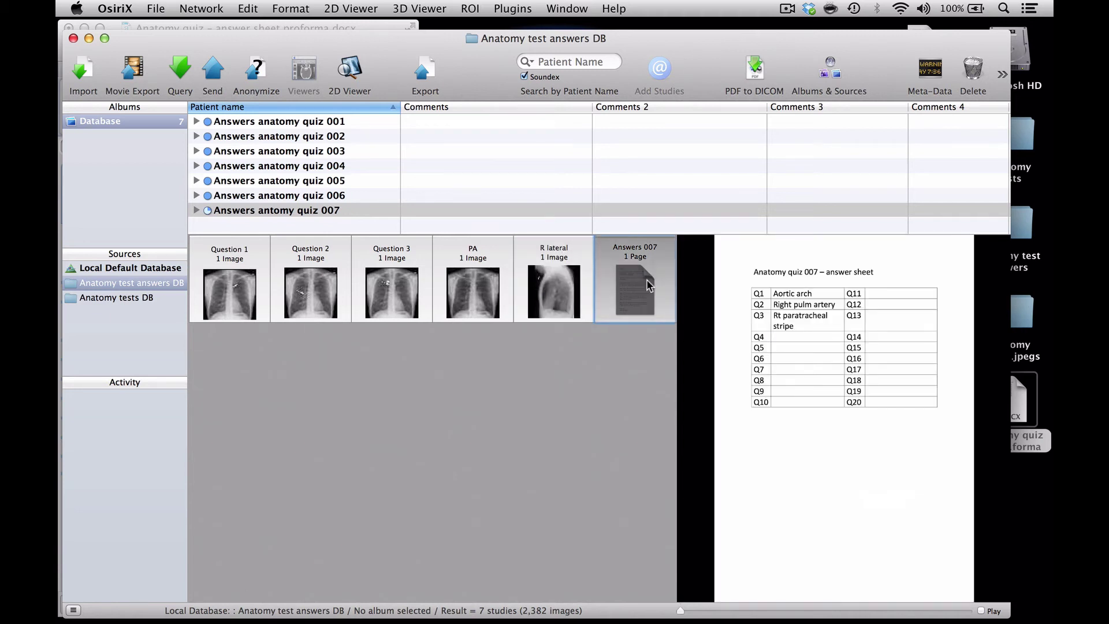